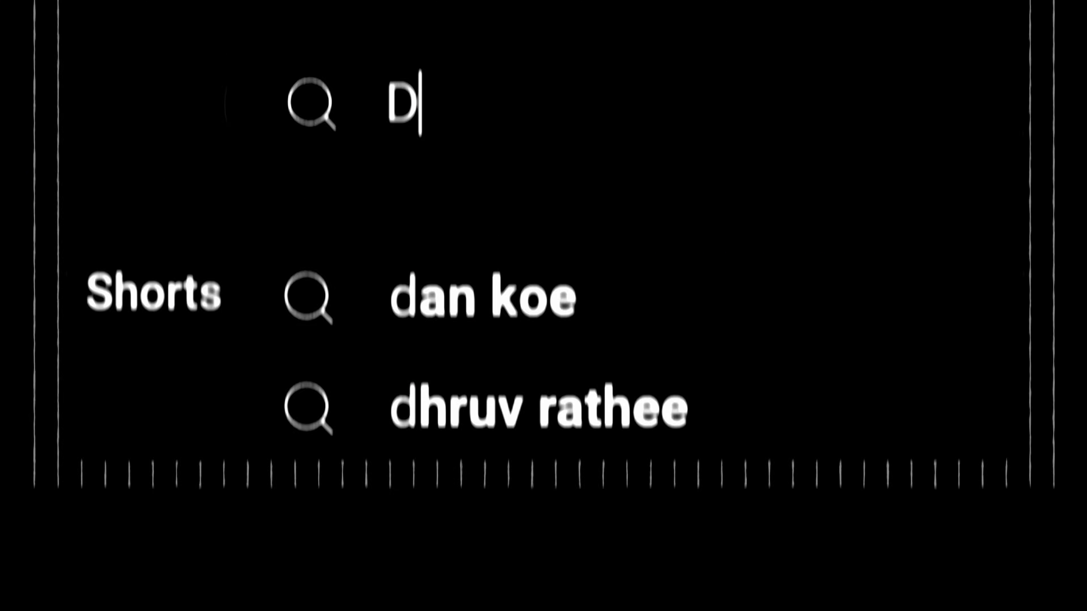
pyautogui.write('an k')
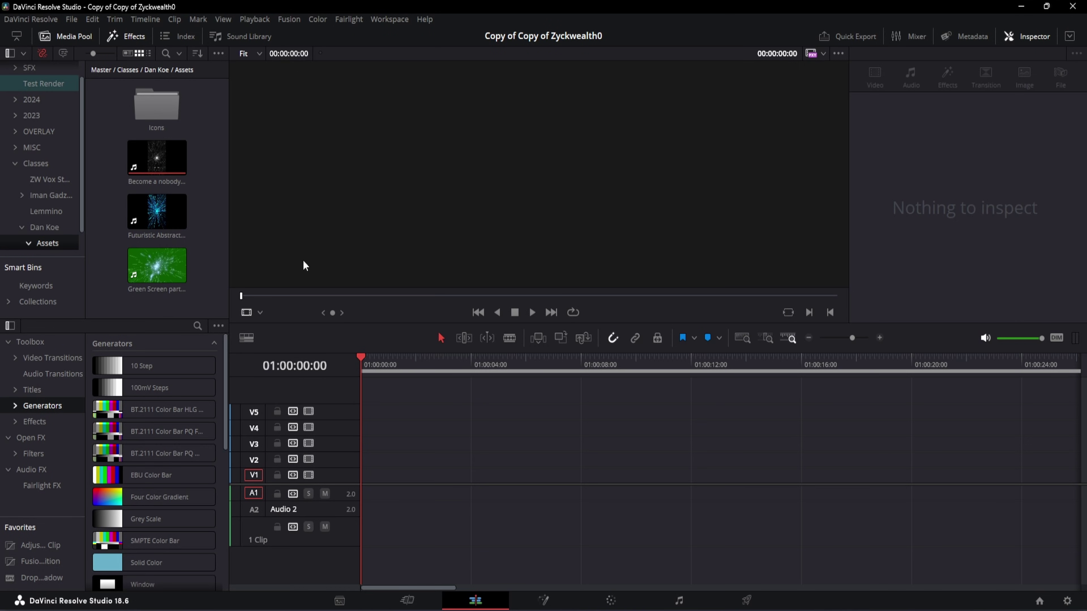
# - Place the Become a nobody clip at the start of the timeline and delete its video part, keeping the audio
pyautogui.moveTo(157, 157); pyautogui.dragTo(364, 475)
pyautogui.moveTo(345, 520); pyautogui.dragTo(345, 532)
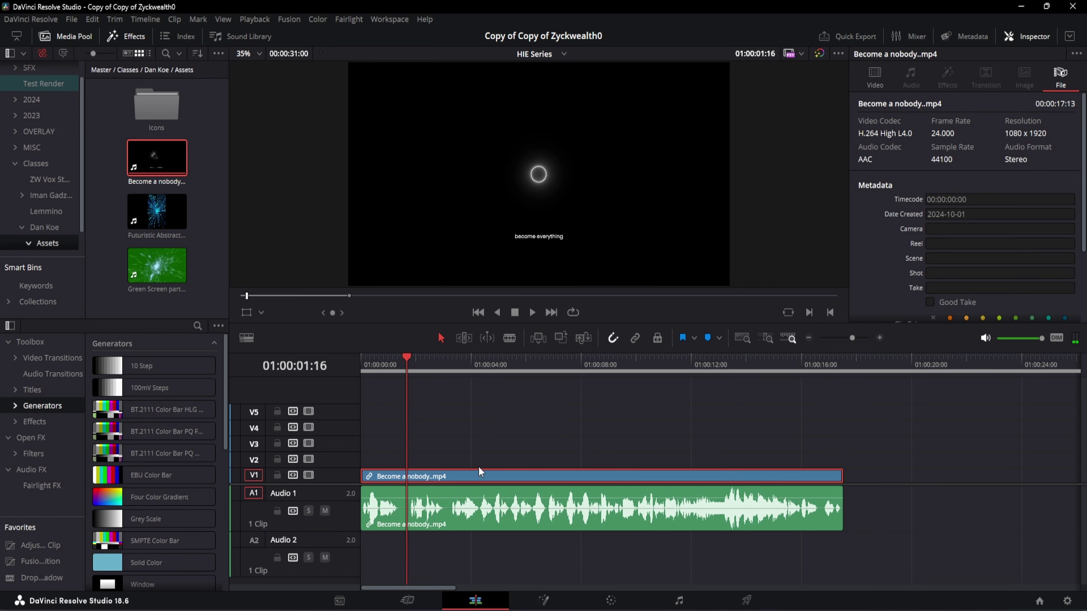
pyautogui.press('BackSpace')
# - Add an Adjustment Clip at the start of V1 and extend it to the end of the audio clip
pyautogui.click(45, 423)
pyautogui.moveTo(153, 366); pyautogui.dragTo(364, 475)
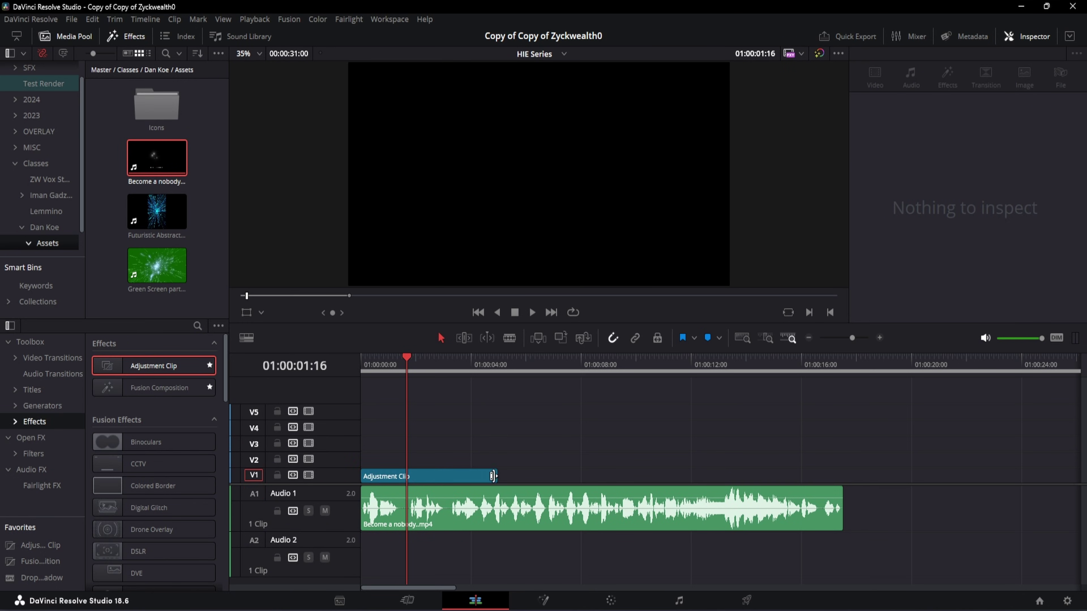
pyautogui.moveTo(496, 476); pyautogui.dragTo(842, 476)
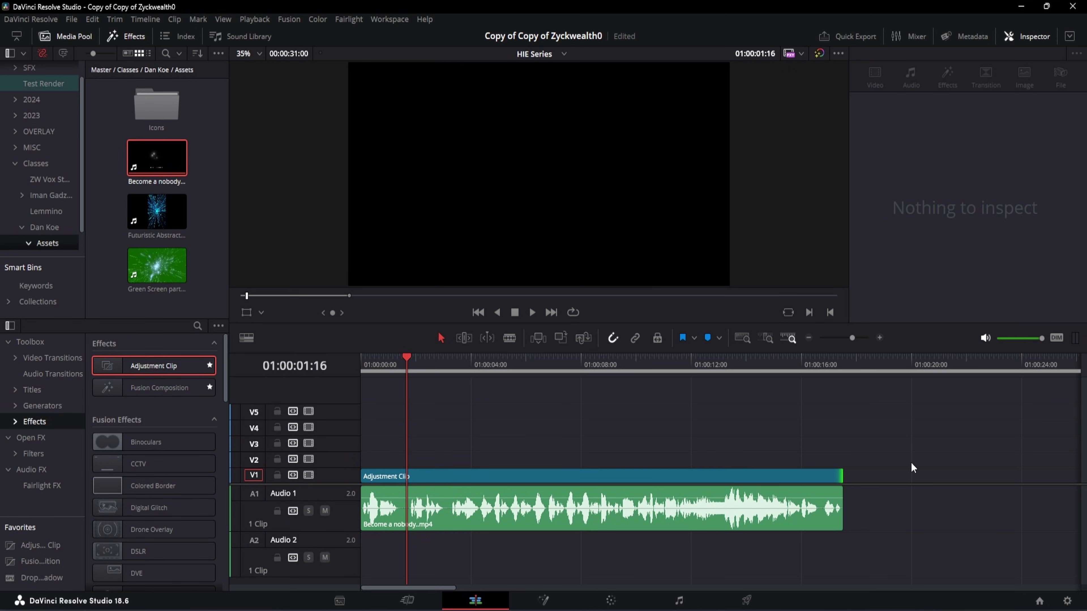
# - Check the timeline resolution and frame rate in the project settings
pyautogui.click(1066, 601)
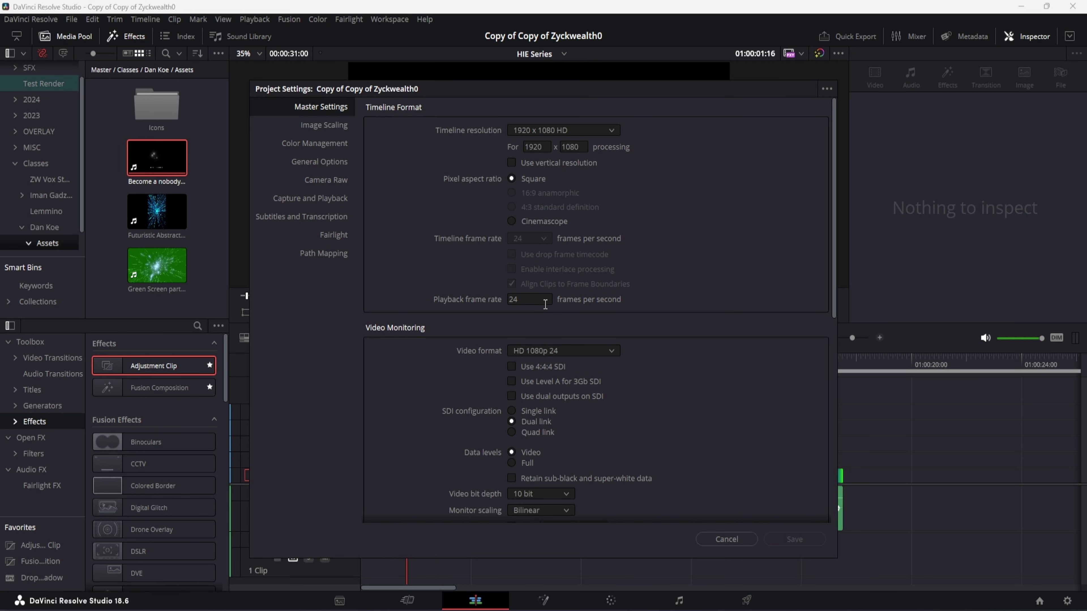
pyautogui.click(523, 162)
pyautogui.click(786, 536)
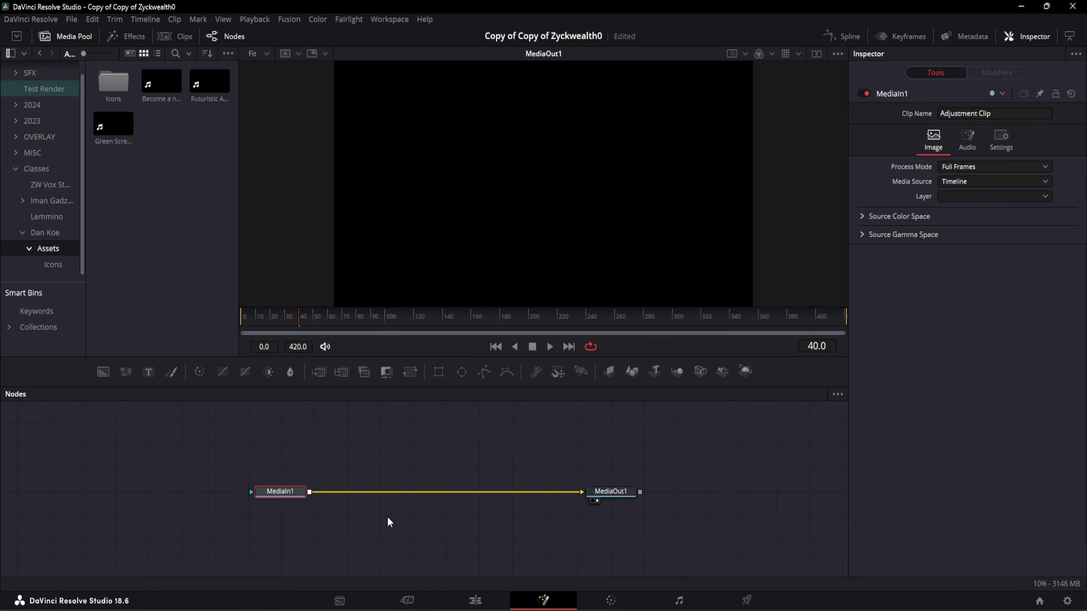
# - Insert a Merge node between MediaIn1 and MediaOut1 in the adjustment clip's Fusion composition
pyautogui.hotkey('shift', 'space')
pyautogui.write('mer')
pyautogui.press('Return')
pyautogui.moveTo(347, 492); pyautogui.dragTo(445, 492)
# - Add a Background node as the foreground input of Merge1 and place it below the merge
pyautogui.hotkey('shift', 'space')
pyautogui.write('bac')
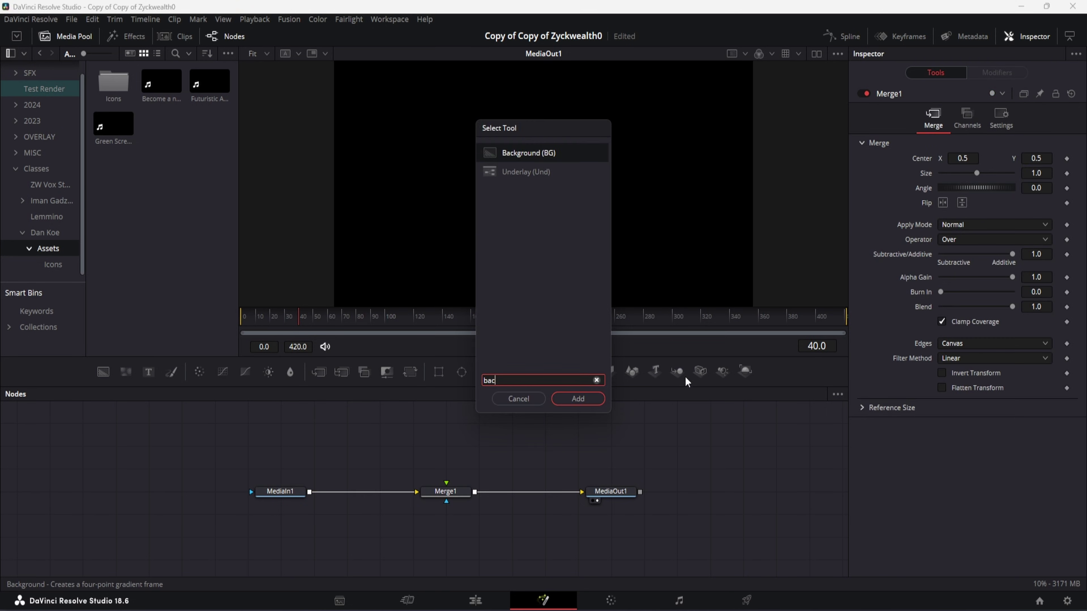
pyautogui.press('Return')
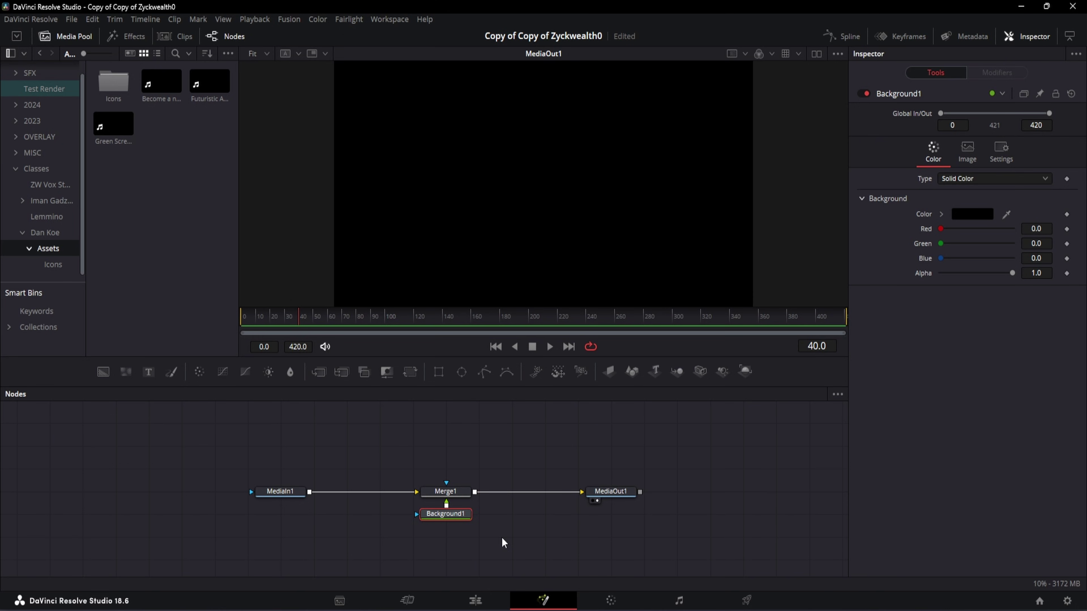
pyautogui.moveTo(504, 541); pyautogui.dragTo(535, 504)
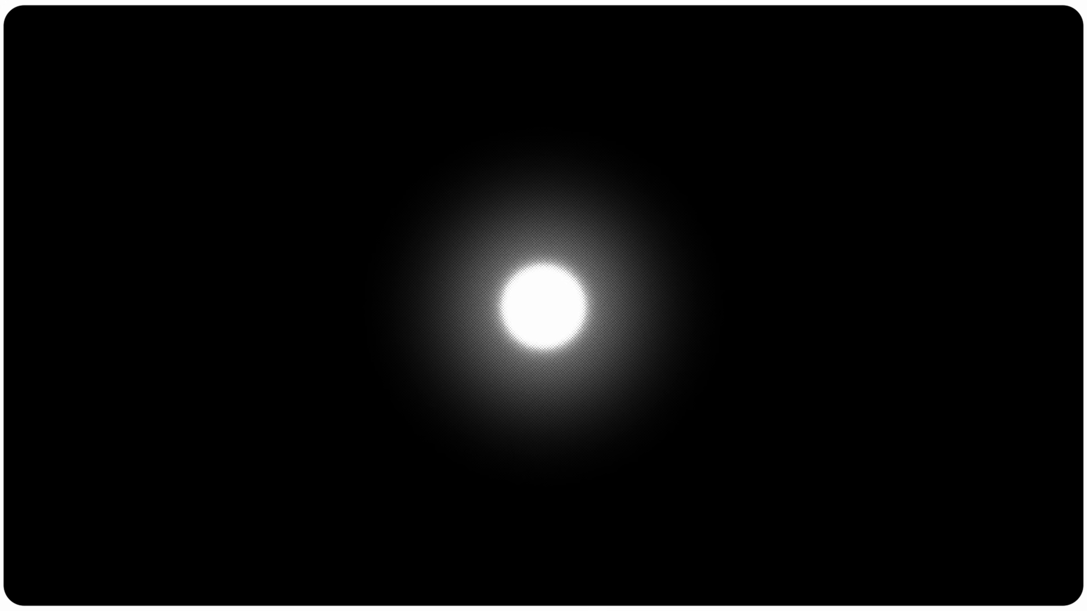
# - Add an unconnected Ellipse mask and a second Background node beside it in the node graph
pyautogui.write('e')
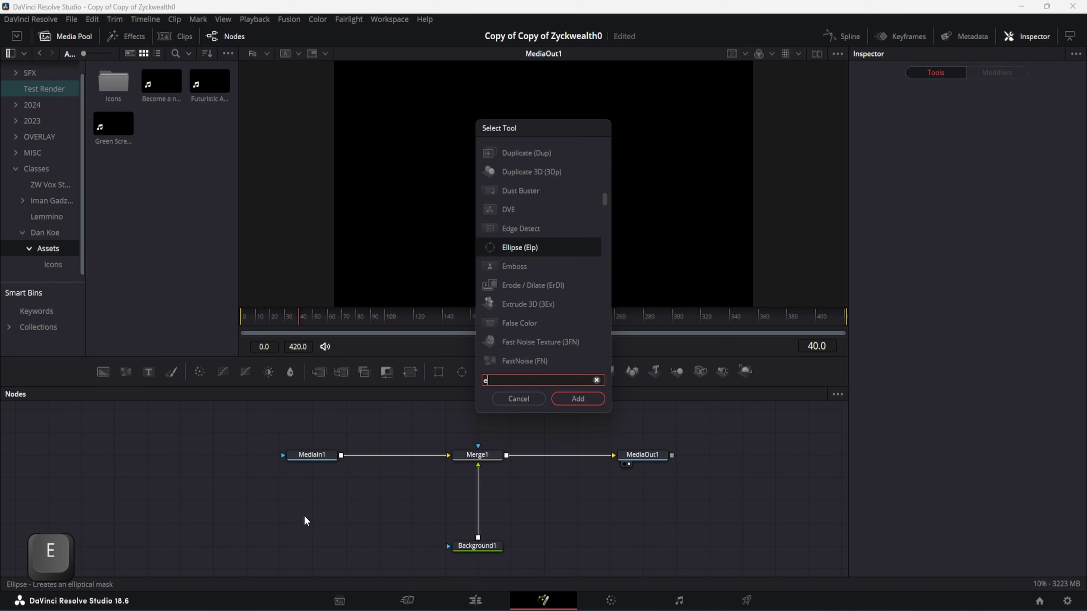
pyautogui.press('Return')
pyautogui.moveTo(305, 523); pyautogui.dragTo(173, 523)
pyautogui.hotkey('shift', 'space')
pyautogui.write('bg')
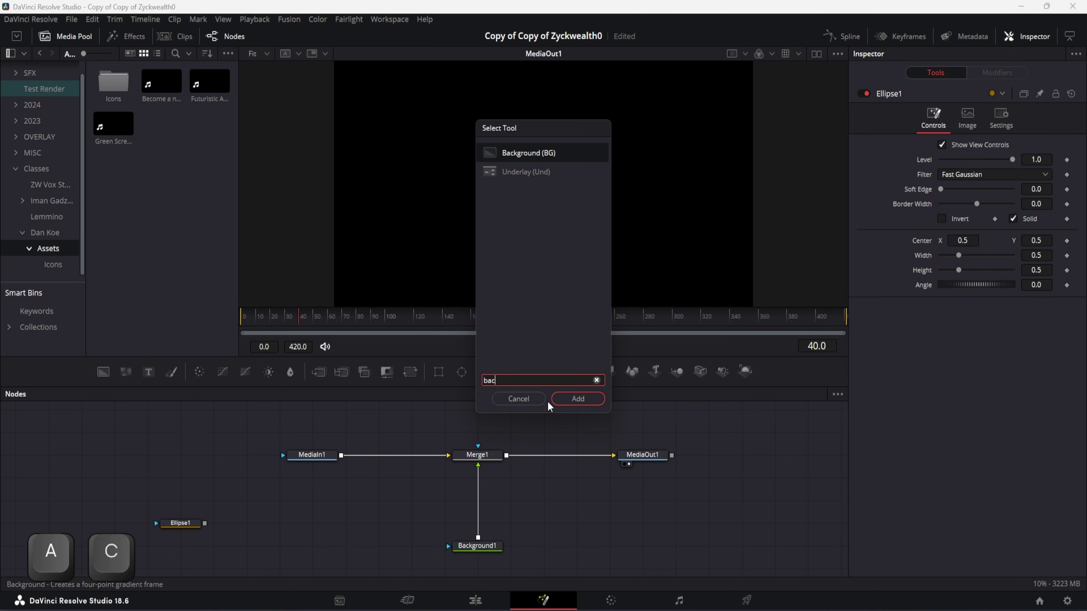
pyautogui.press('Return')
# - Add two Glow nodes in a row after Background2
pyautogui.hotkey('shift', 'space')
pyautogui.write('glo')
pyautogui.press('Return')
pyautogui.hotkey('shift', 'space')
pyautogui.write('glo')
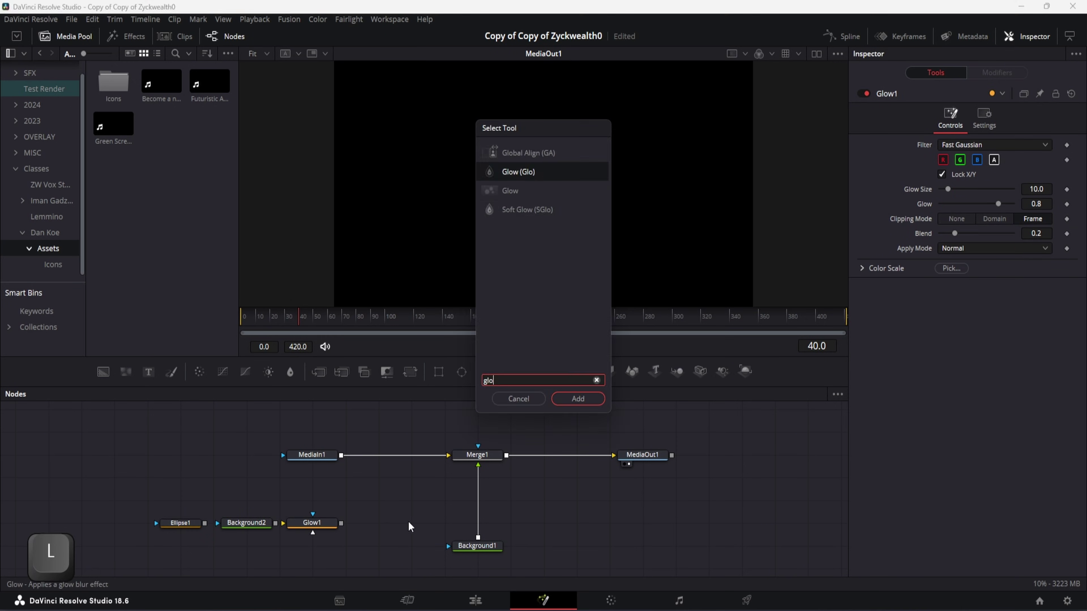
pyautogui.press('Return')
# - Add a second Merge node to the node graph
pyautogui.hotkey('shift', 'space')
pyautogui.write('mw')
pyautogui.press('BackSpace')
pyautogui.press('BackSpace')
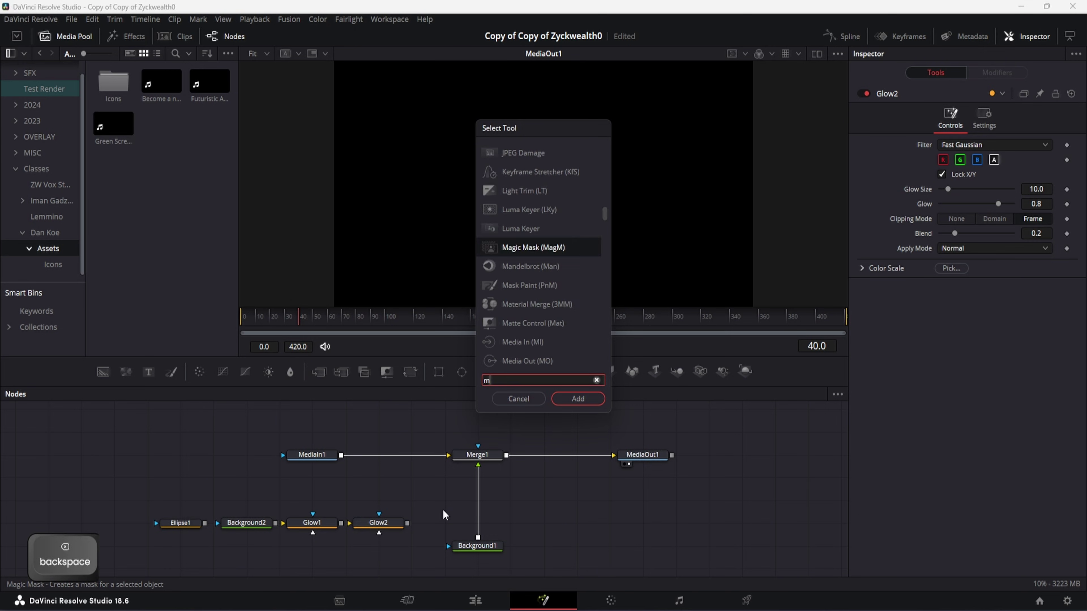
pyautogui.write('merge')
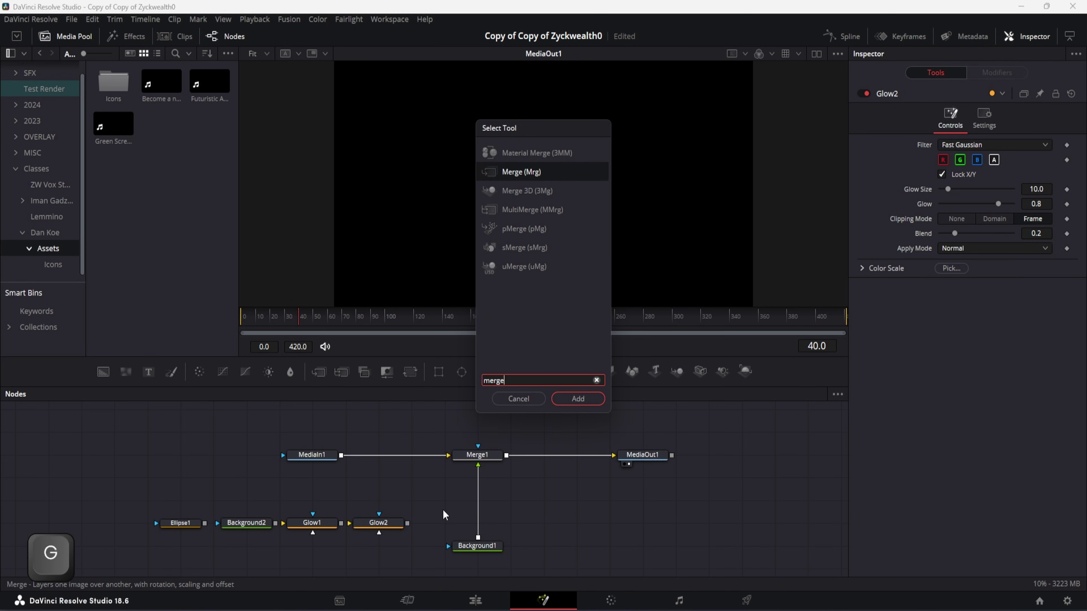
pyautogui.click(576, 400)
# - Insert Merge2 between Background1 and Merge1, and chain Ellipse1, Background2, Glow1 and Glow2 into it
pyautogui.moveTo(452, 526)
pyautogui.mouseDown()
pyautogui.moveTo(481, 529)
pyautogui.moveTo(451, 524)
pyautogui.mouseUp()
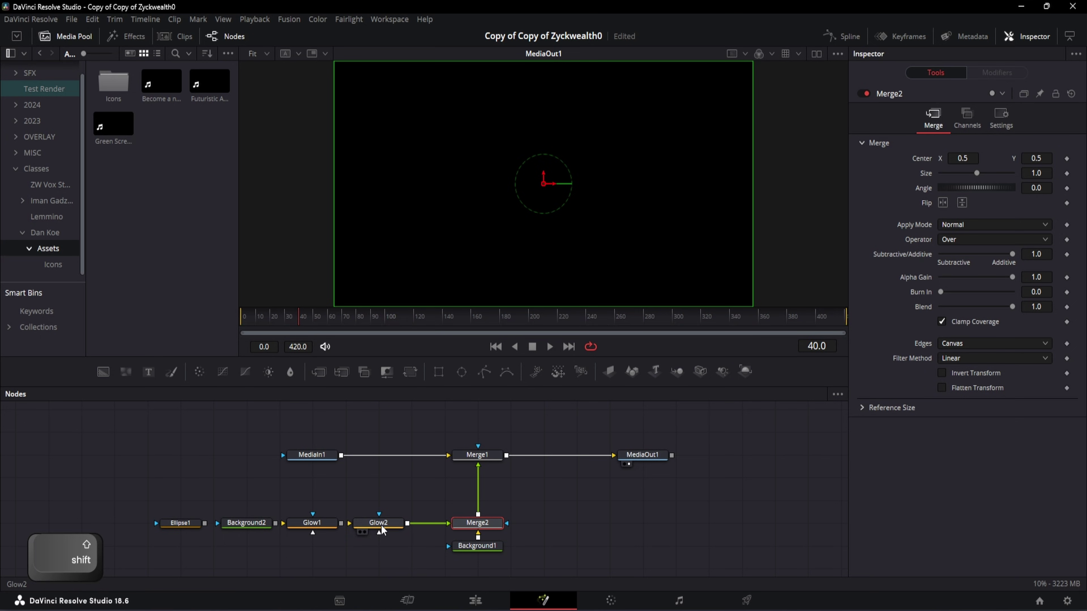
pyautogui.moveTo(341, 523); pyautogui.dragTo(355, 524)
pyautogui.moveTo(204, 523); pyautogui.dragTo(256, 529)
# - Set the color of Background2 to white
pyautogui.click(260, 530)
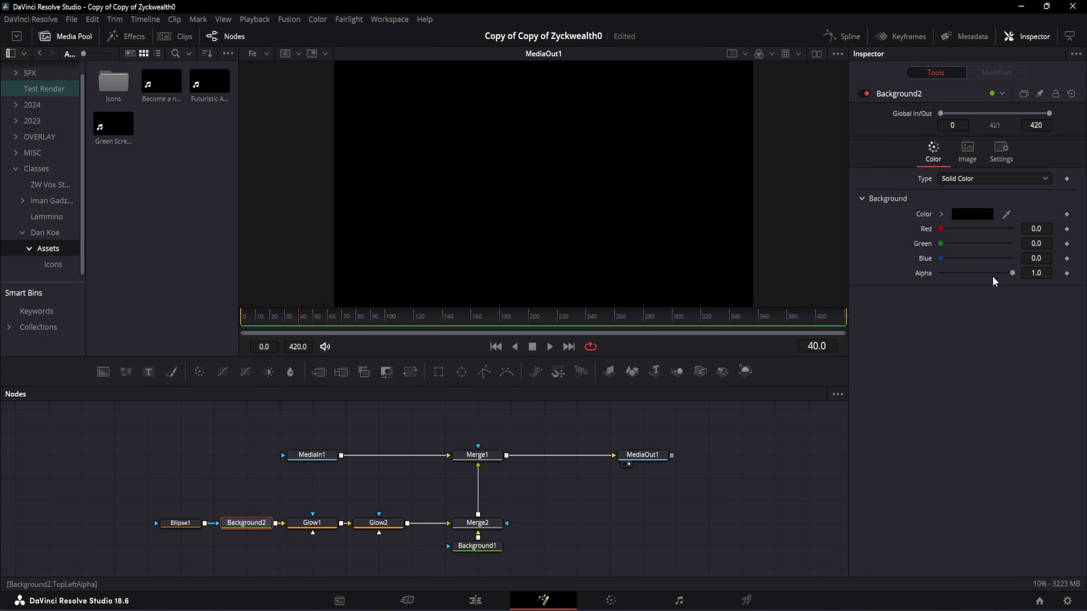
pyautogui.click(972, 214)
pyautogui.scroll(10, 668, 333)
pyautogui.click(670, 421)
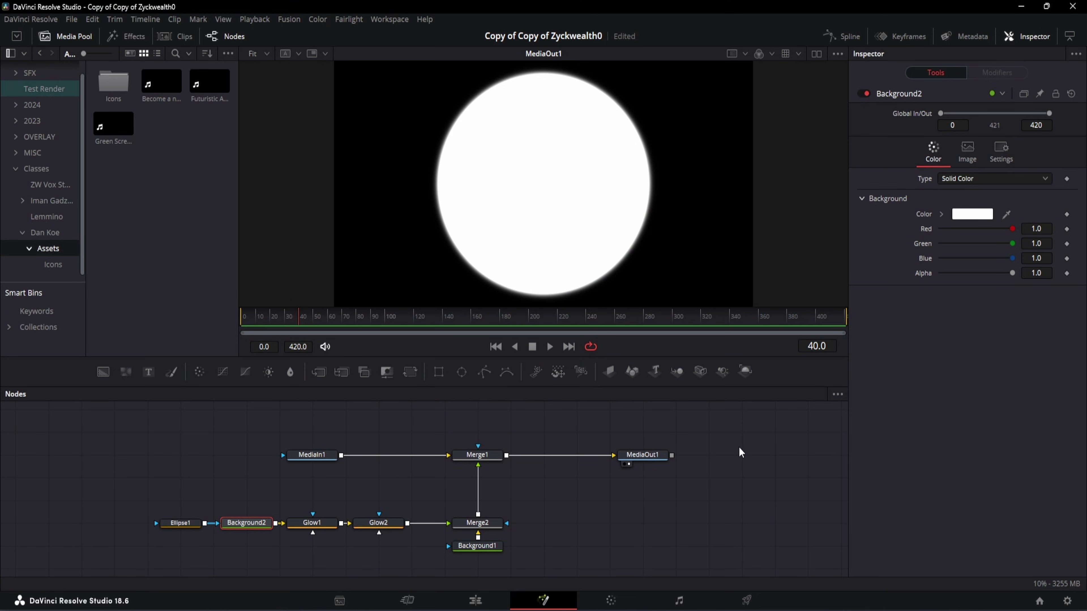
# - Link Ellipse1's Height to its Width with an expression
pyautogui.click(195, 523)
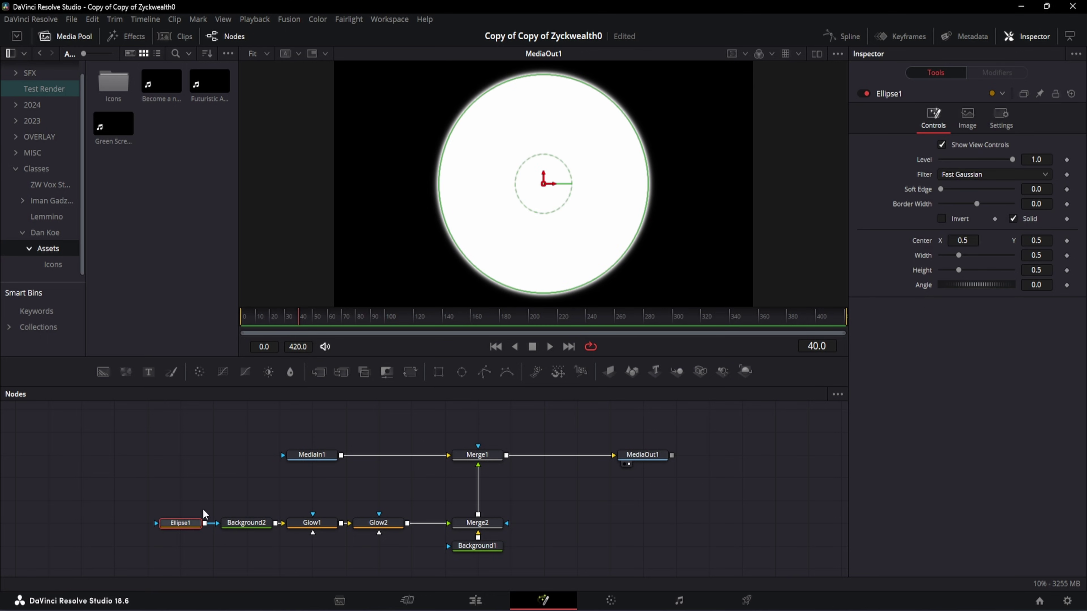
pyautogui.rightClick(920, 271)
pyautogui.click(952, 406)
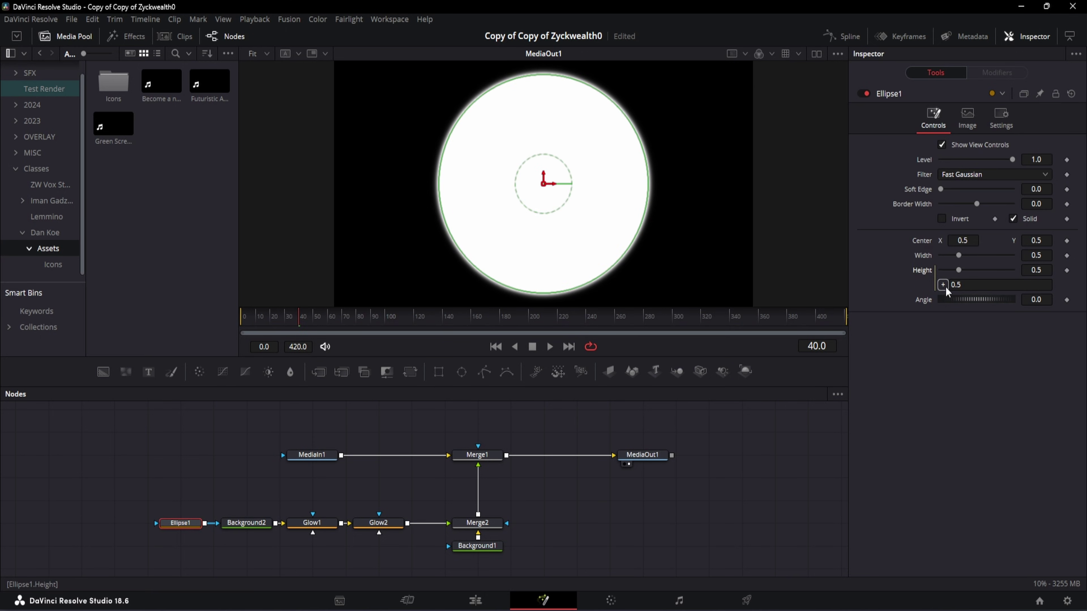
pyautogui.press('Return')
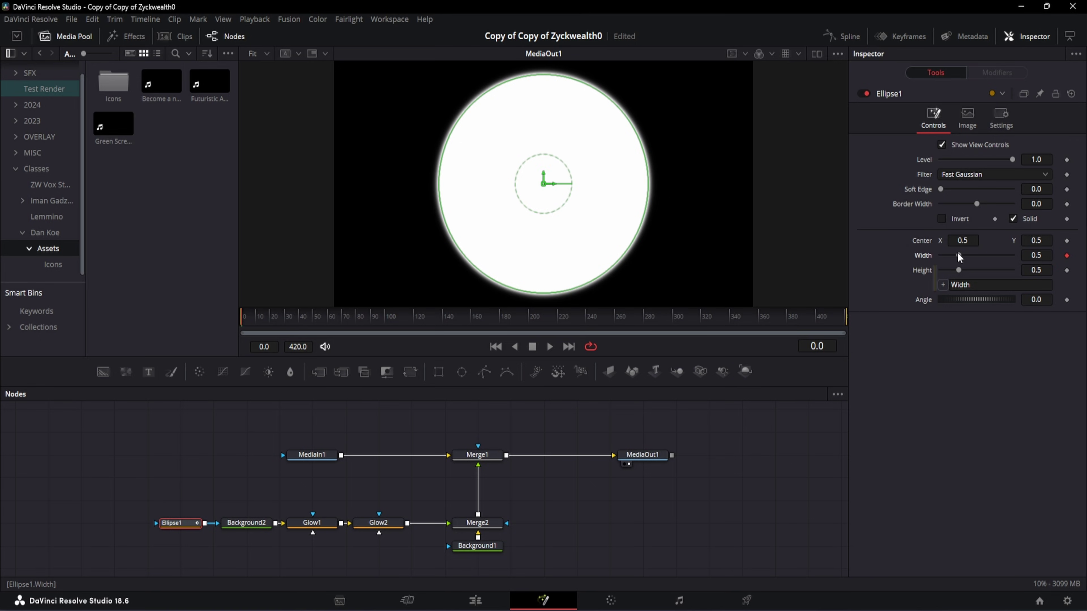
# - Keyframe Ellipse1's Width at 0.0 on frame 0 and 0.124 on frame 6
pyautogui.moveTo(960, 257); pyautogui.dragTo(939, 257)
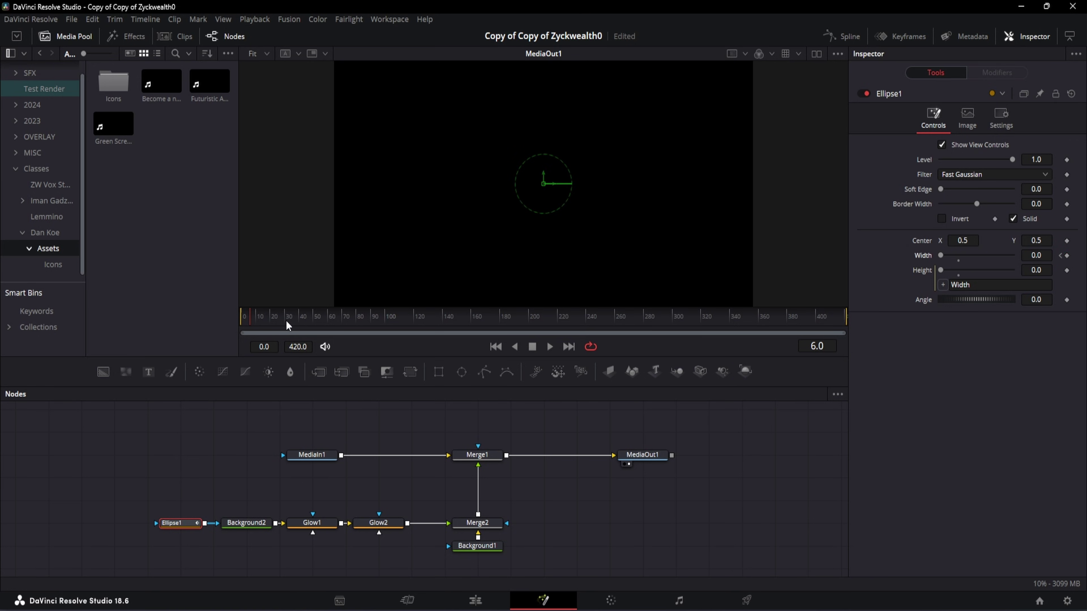
pyautogui.write('0.124')
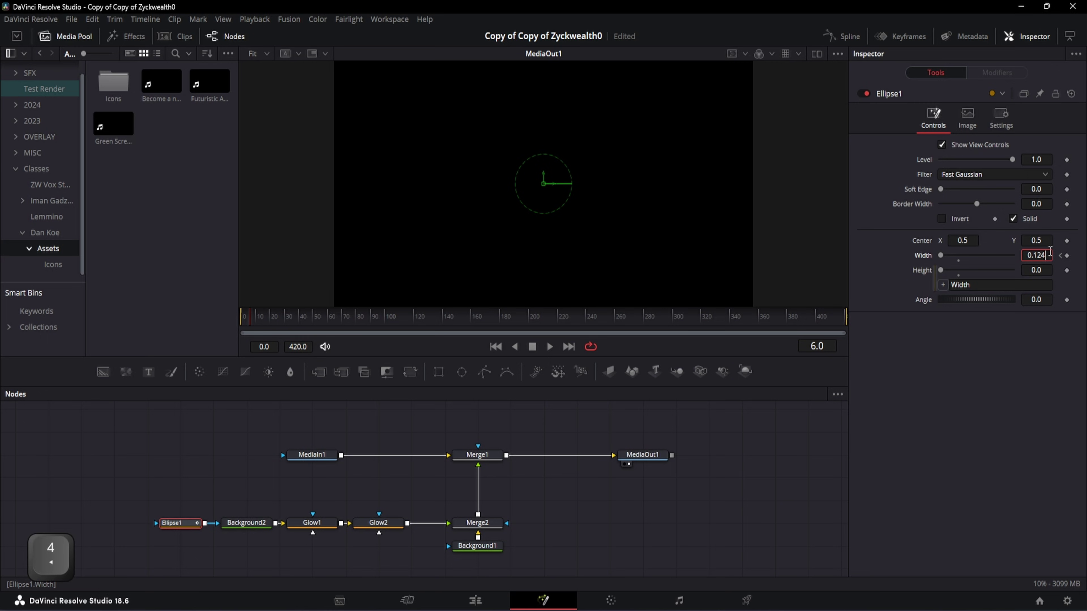
pyautogui.press('Return')
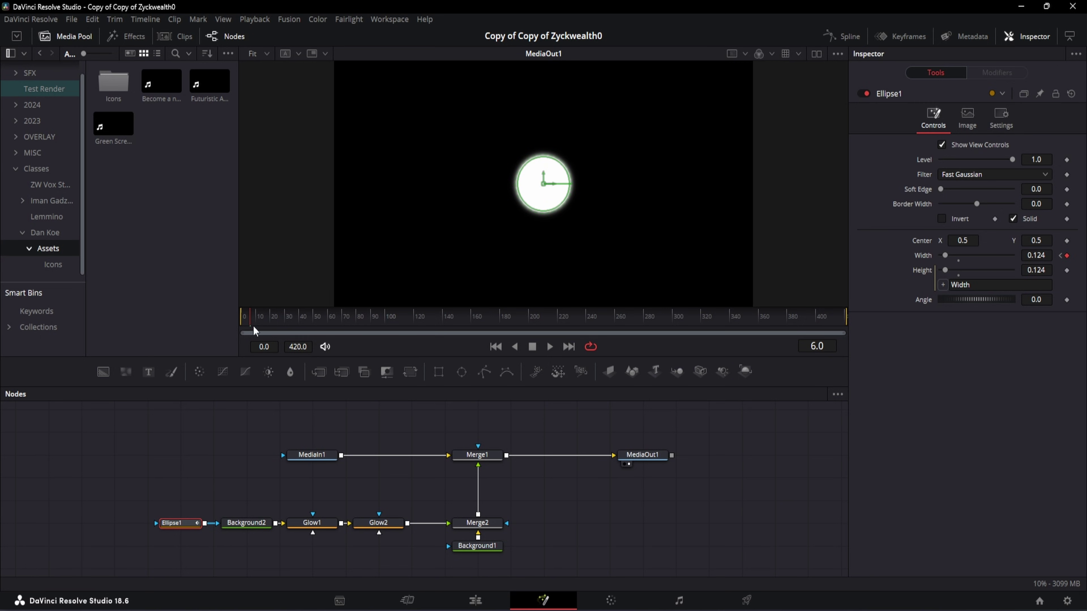
# - Keyframe Ellipse1's Width at 0.046 on frames 10 and 16, and play the animation back from the start
pyautogui.write('.046')
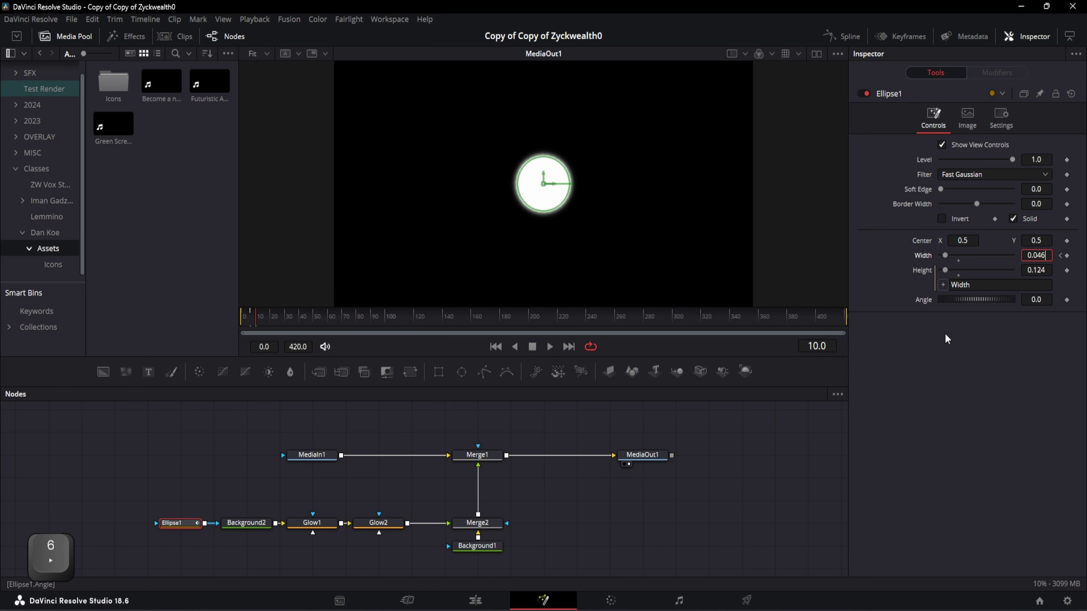
pyautogui.press('Return')
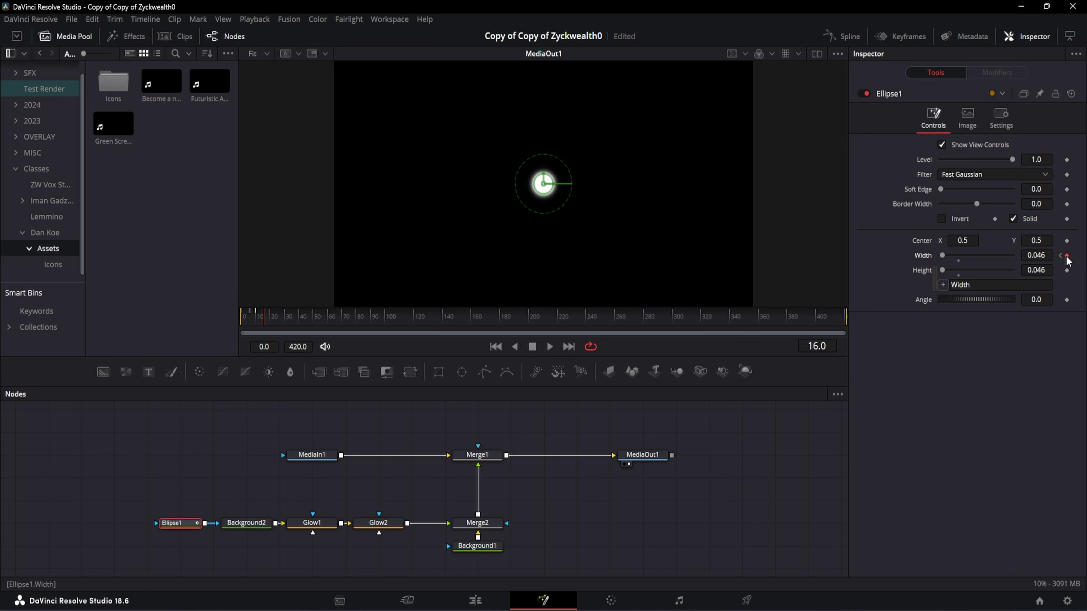
pyautogui.moveTo(256, 324); pyautogui.dragTo(218, 324)
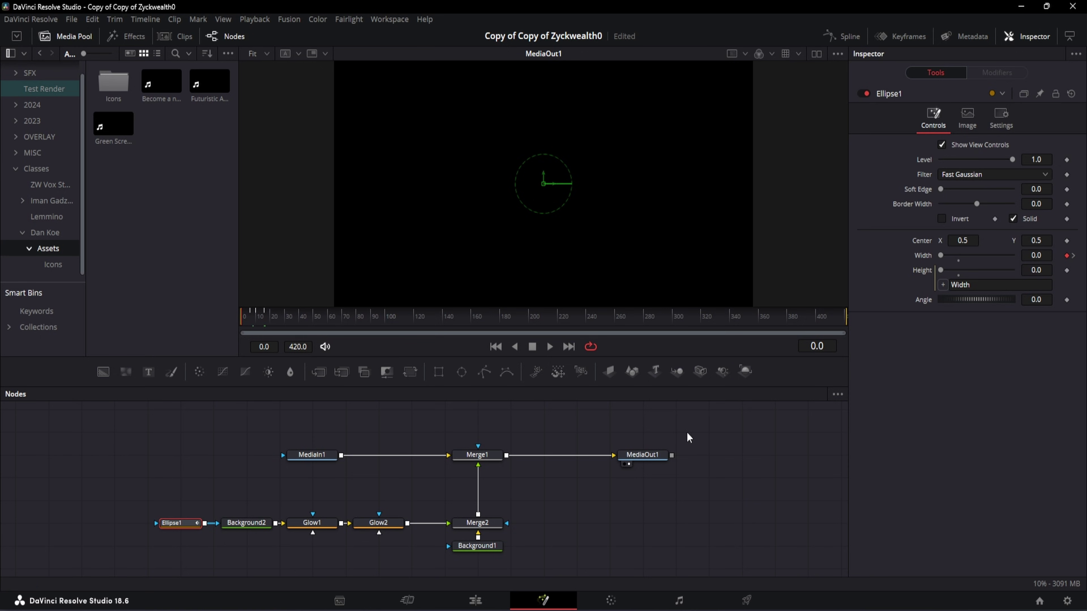
pyautogui.press('space')
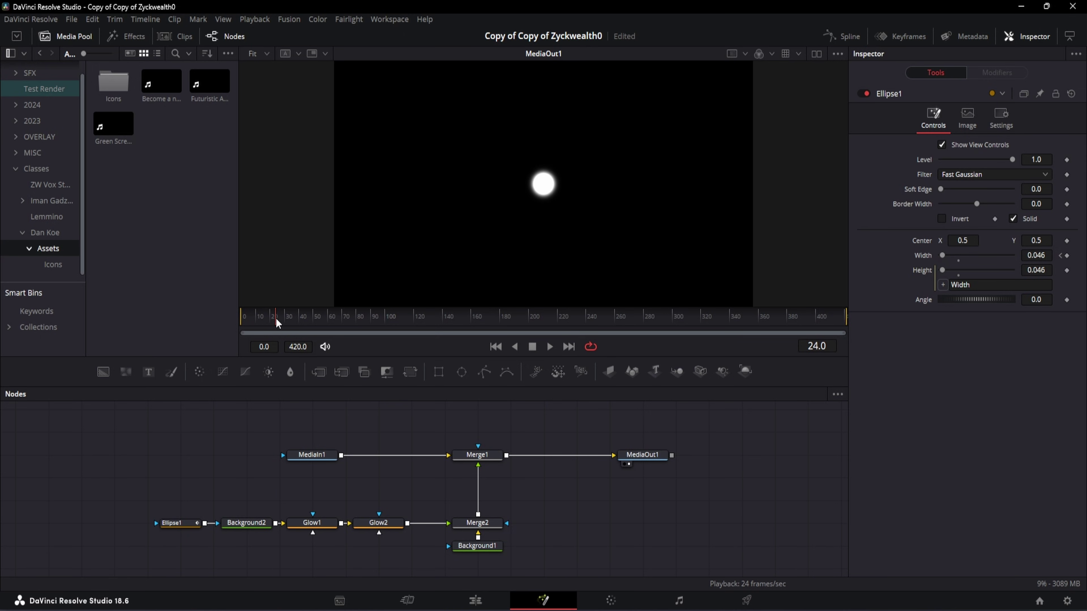
# - Keyframe Ellipse1's Width at 0.083 on frame 22 and 0.0 on frame 27
pyautogui.press('2')
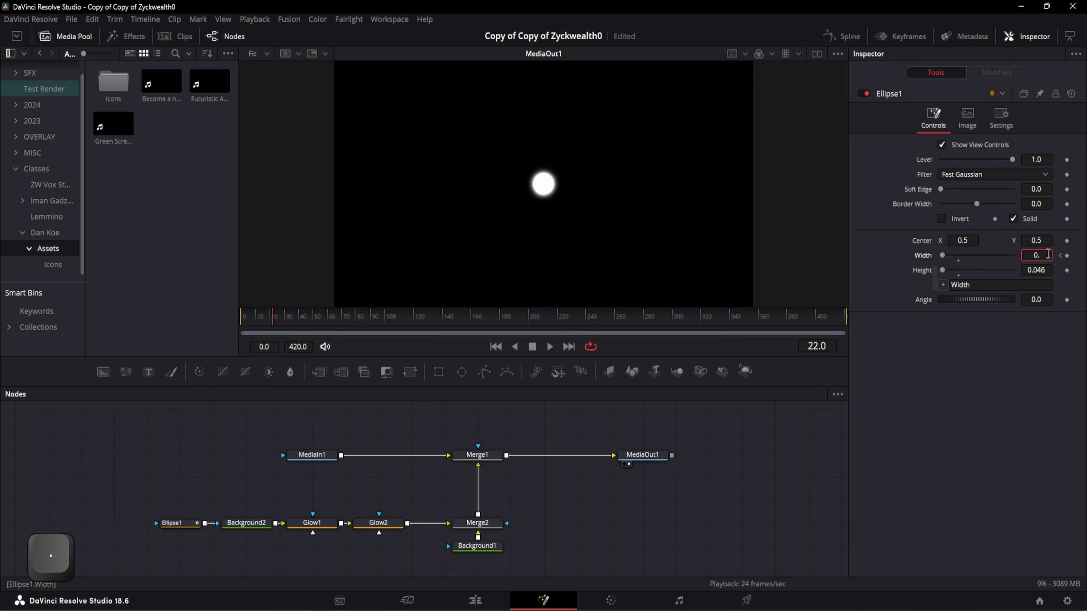
pyautogui.press('Return')
pyautogui.doubleClick(826, 347)
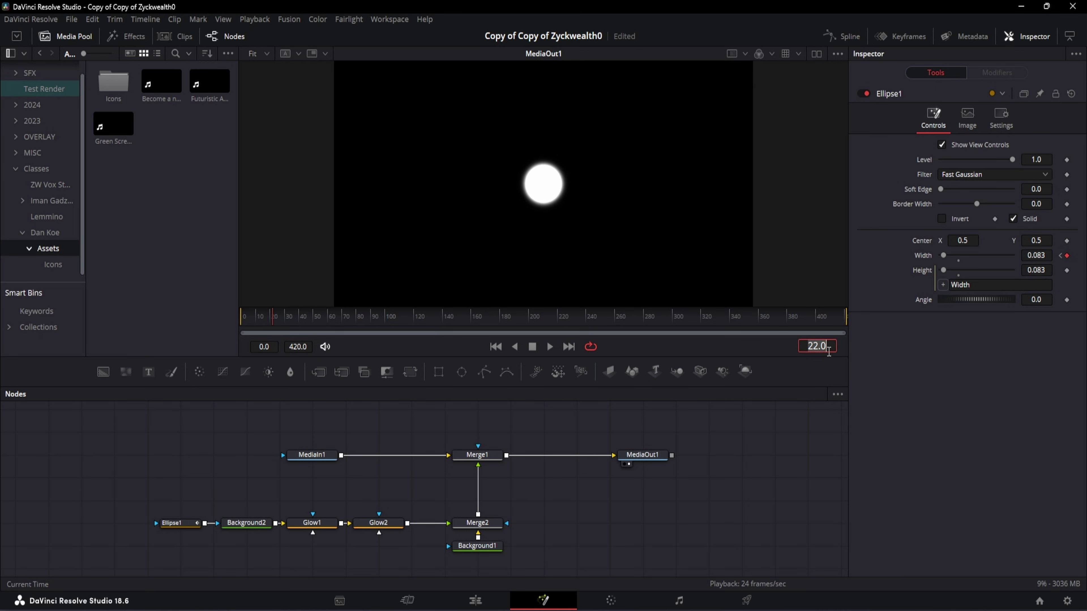
pyautogui.write('27')
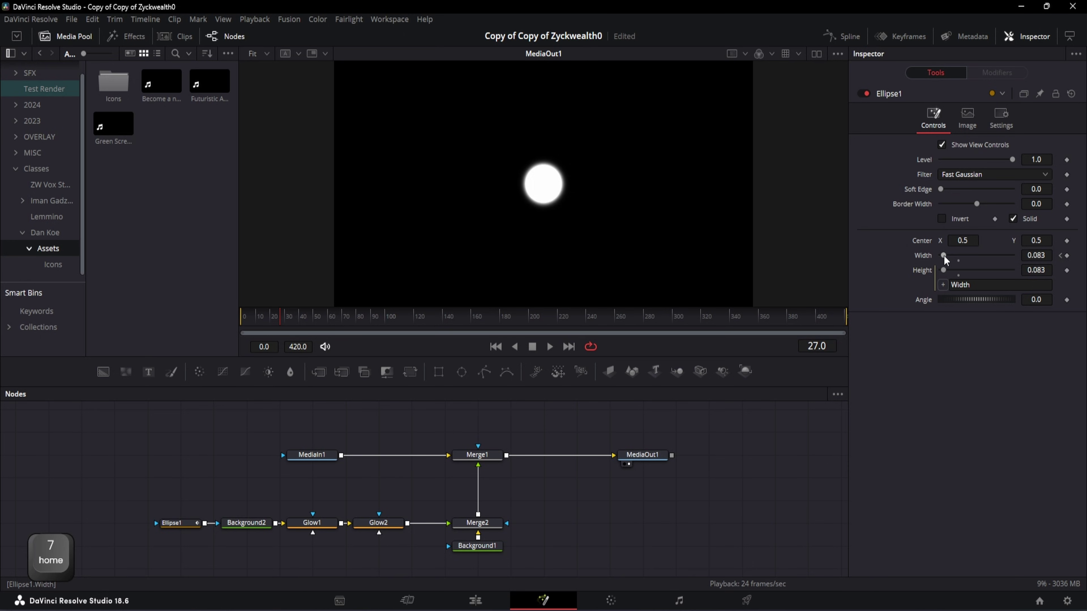
pyautogui.moveTo(945, 258); pyautogui.dragTo(938, 257)
# - Play the circle's scale animation back from the start to review its timing
pyautogui.press('space')
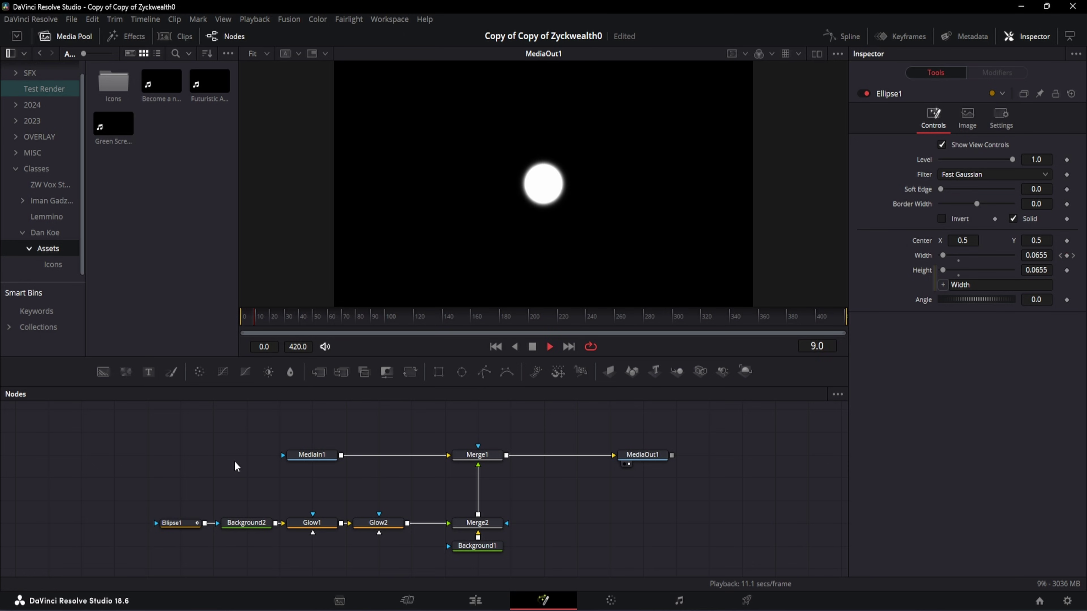
pyautogui.press('space')
pyautogui.click(271, 316)
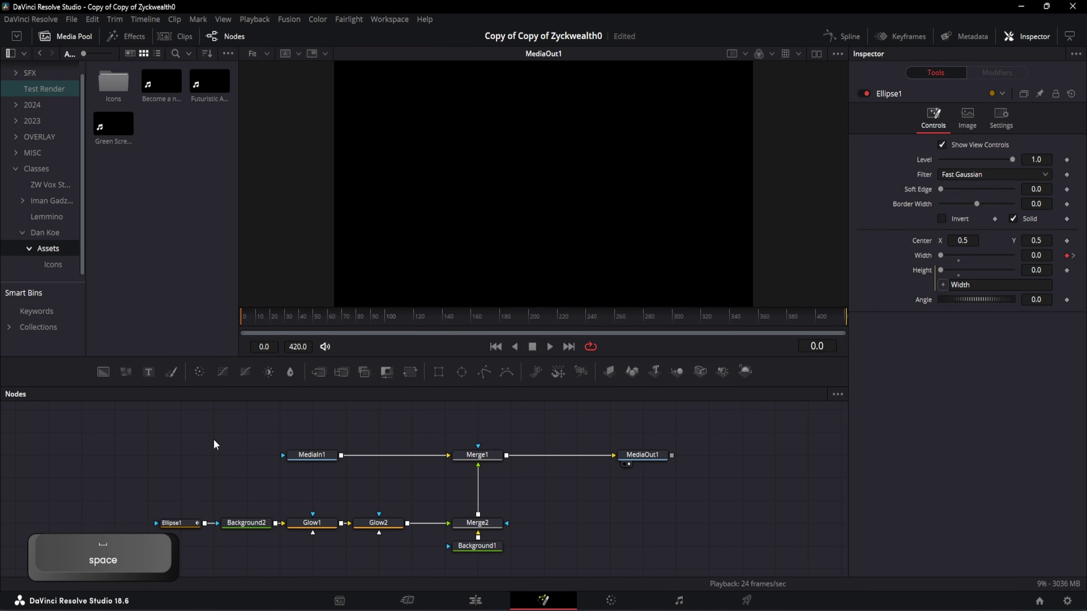
pyautogui.press('space')
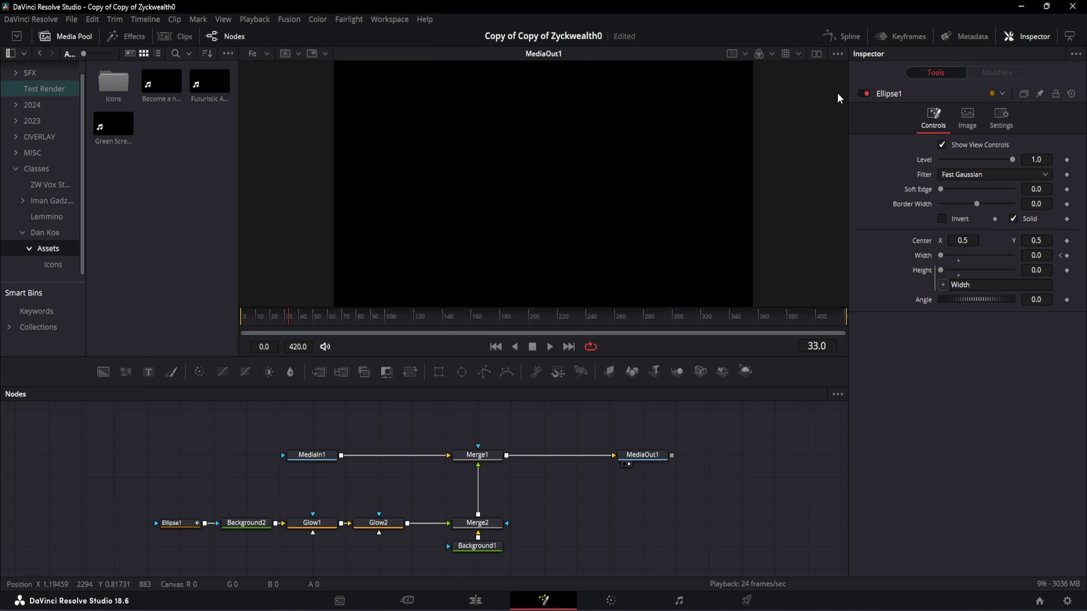
# - Smooth all of the Ellipse1 Width keyframes into eased curves in the Spline editor, and close the editor
pyautogui.click(848, 39)
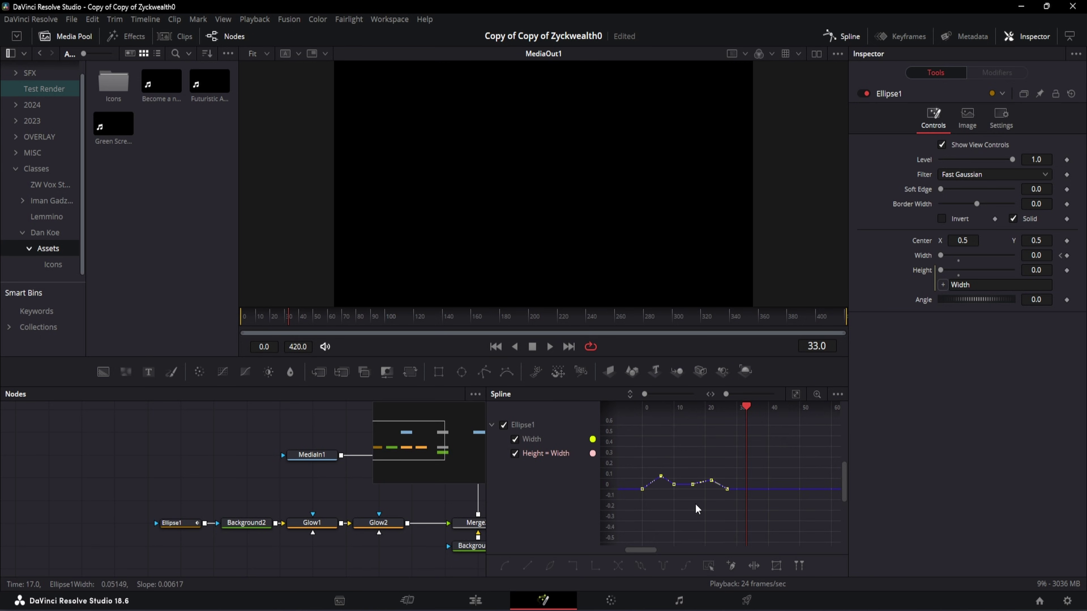
pyautogui.click(795, 394)
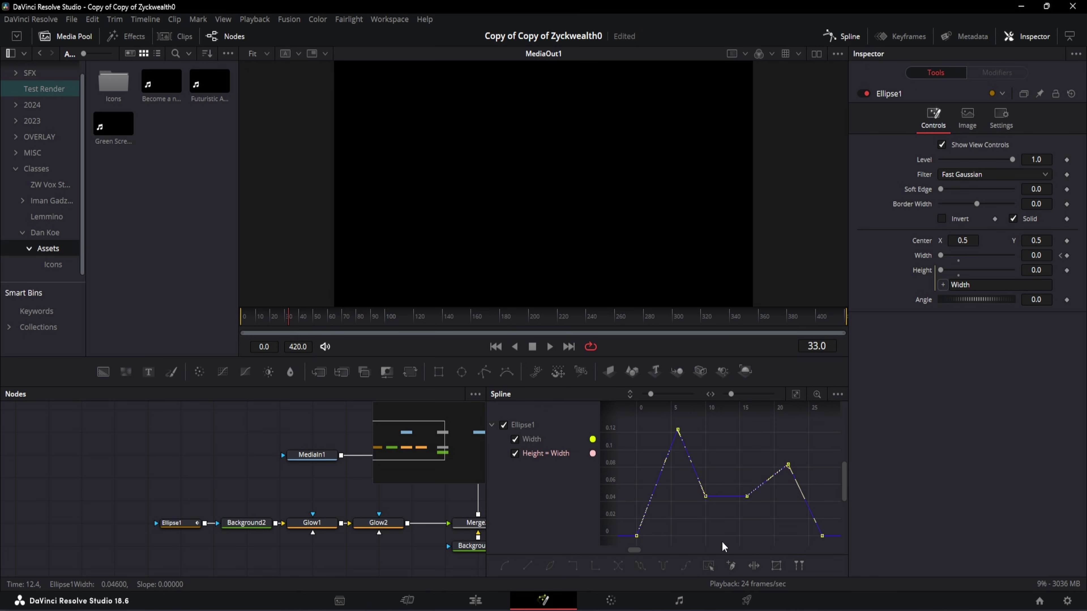
pyautogui.moveTo(723, 544); pyautogui.dragTo(626, 417)
pyautogui.press('s')
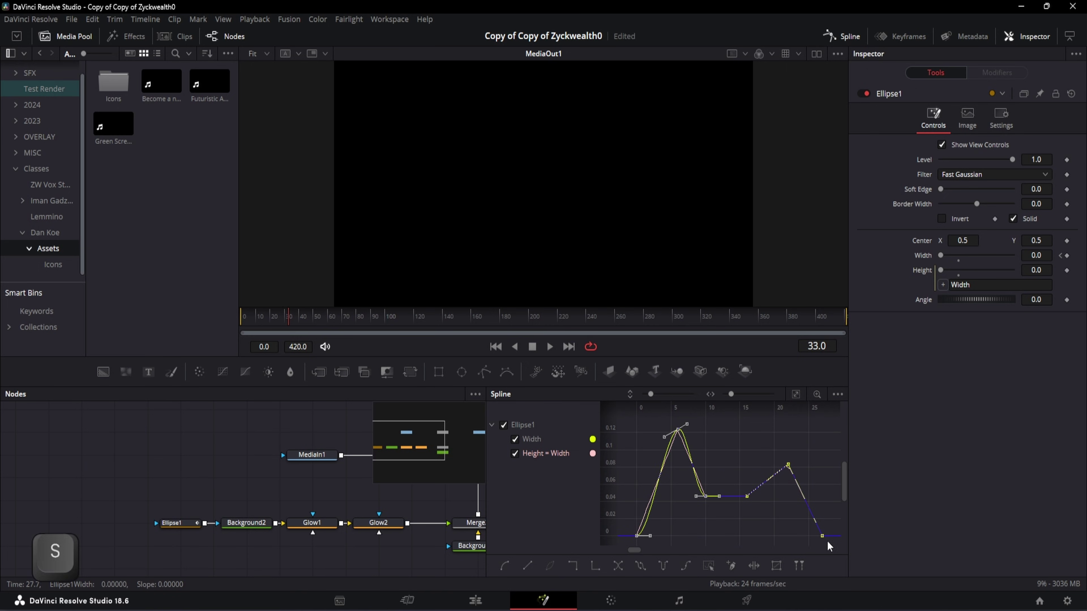
pyautogui.moveTo(825, 549); pyautogui.dragTo(746, 453)
pyautogui.press('s')
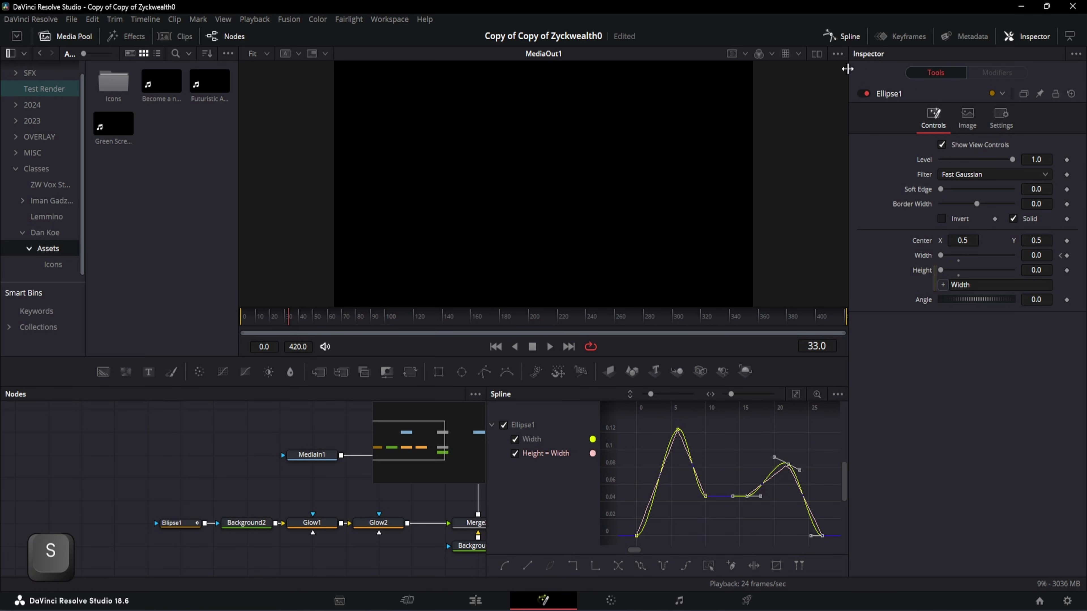
pyautogui.click(852, 40)
# - Play the smoothed circle animation back from frame 0 to review its motion
pyautogui.click(242, 318)
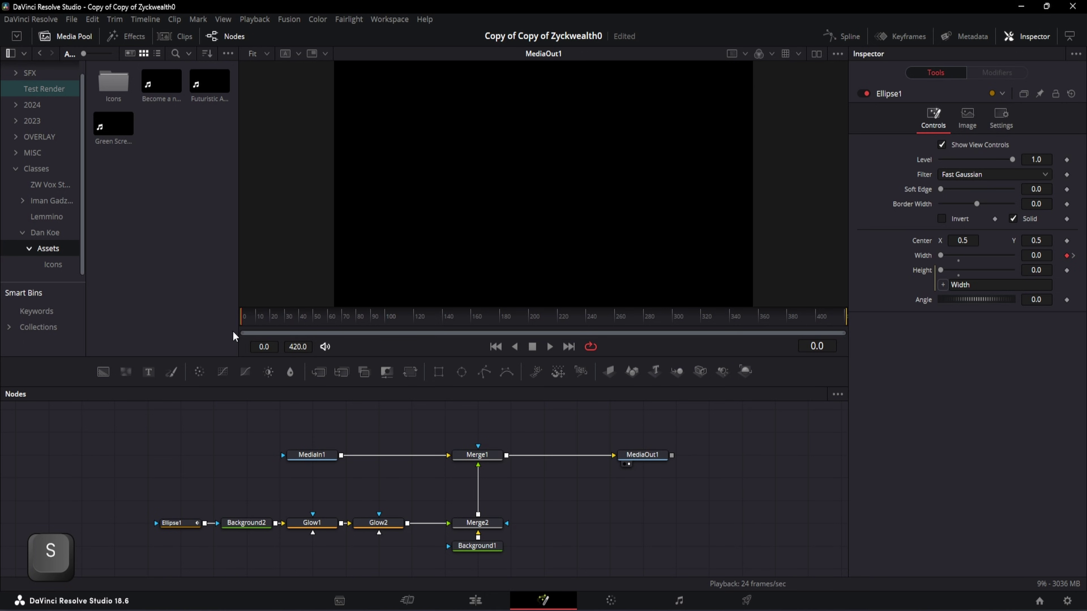
pyautogui.press('space')
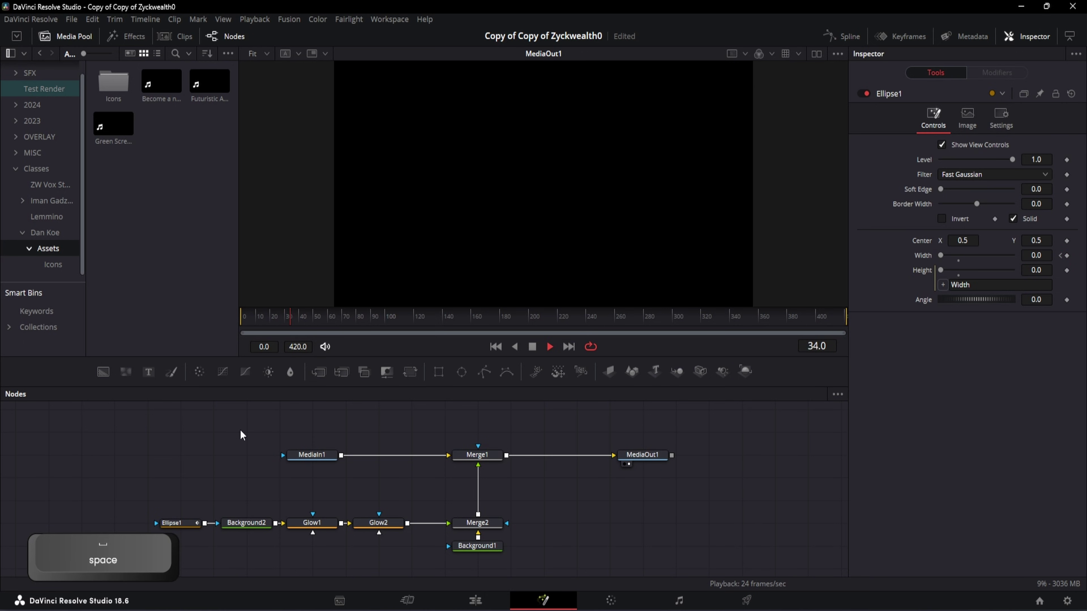
pyautogui.press('space')
# - Set Glow1's Glow Size to 18.2, Glow to 0.989 and Blend to 0.106
pyautogui.click(312, 523)
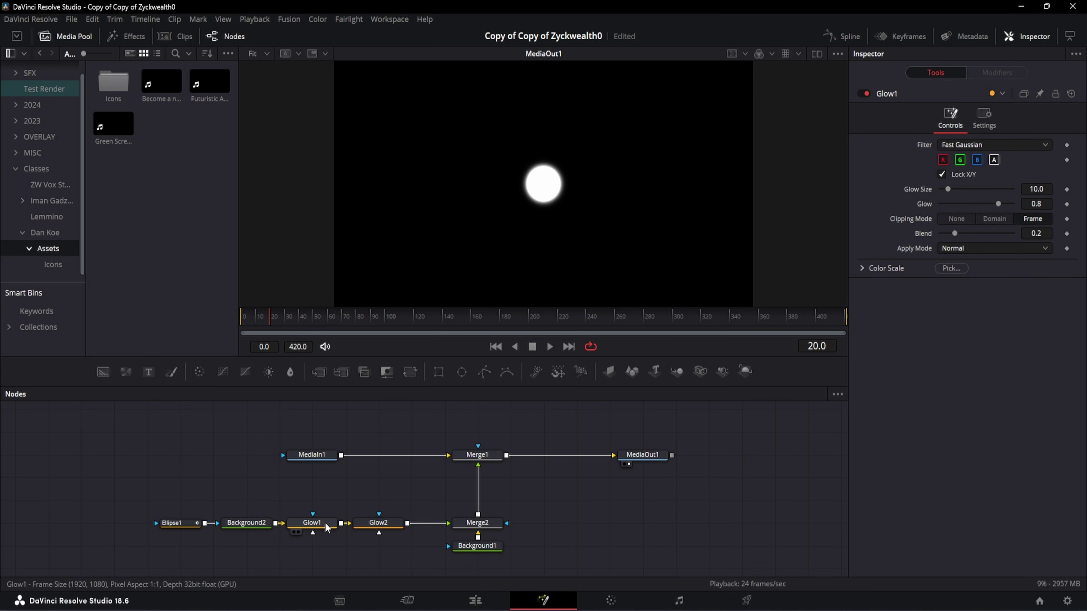
pyautogui.click(1046, 189)
pyautogui.write('18.2')
pyautogui.press('Return')
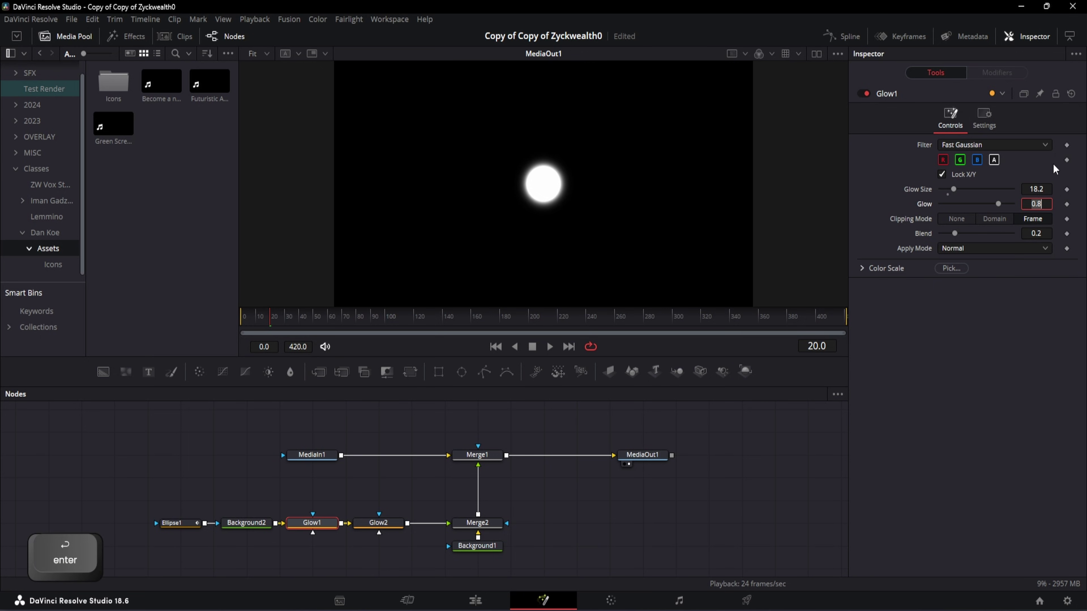
pyautogui.write('0.989')
pyautogui.press('Return')
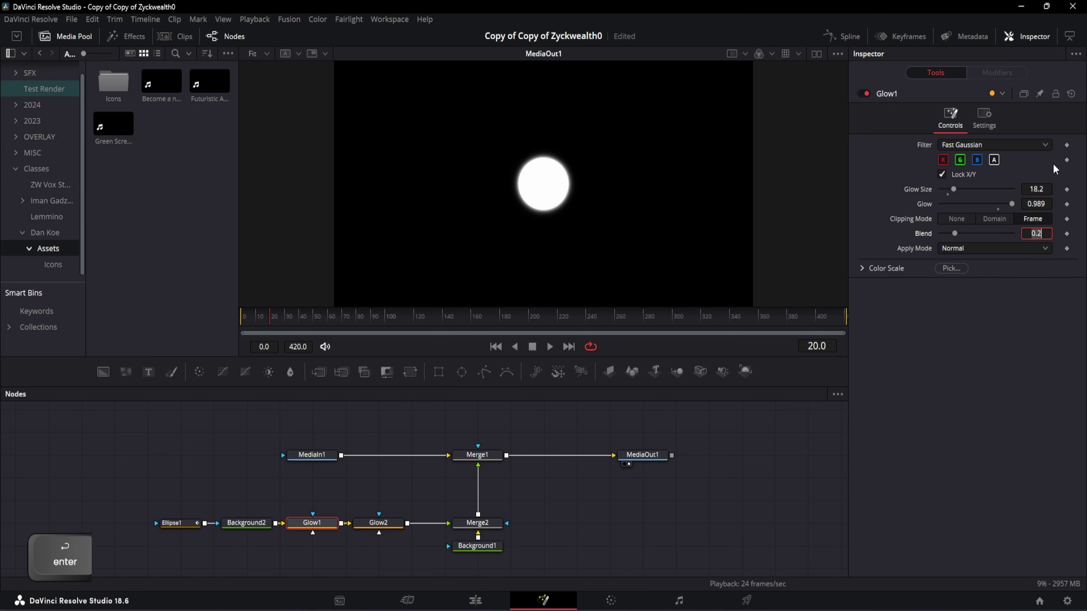
pyautogui.write('0.')
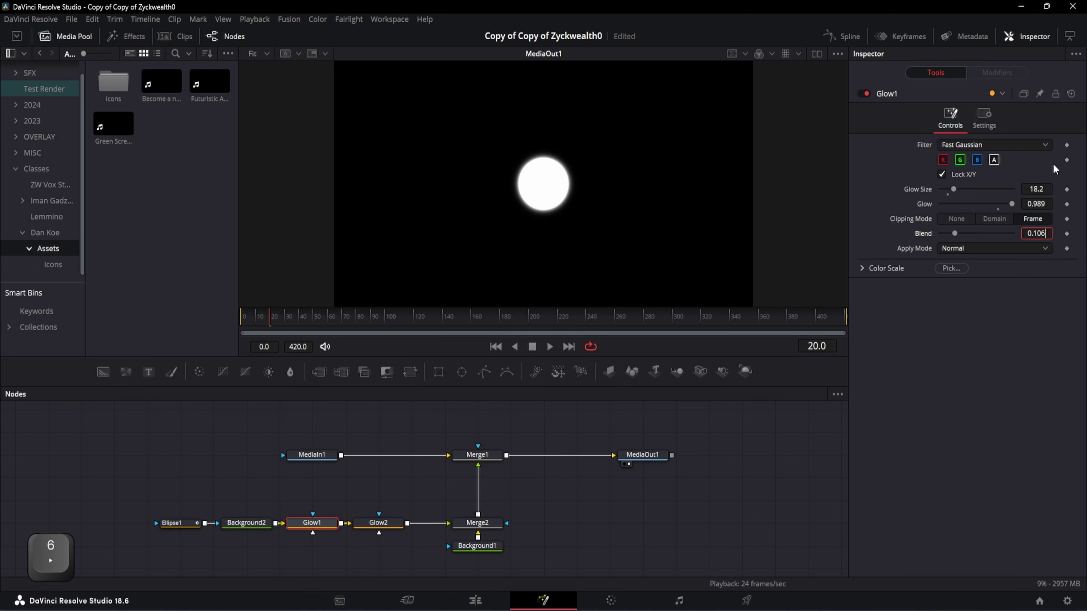
pyautogui.write('106')
pyautogui.press('Return')
# - Set Glow2's Glow Size to 95.9 and Glow to 0.739
pyautogui.click(378, 523)
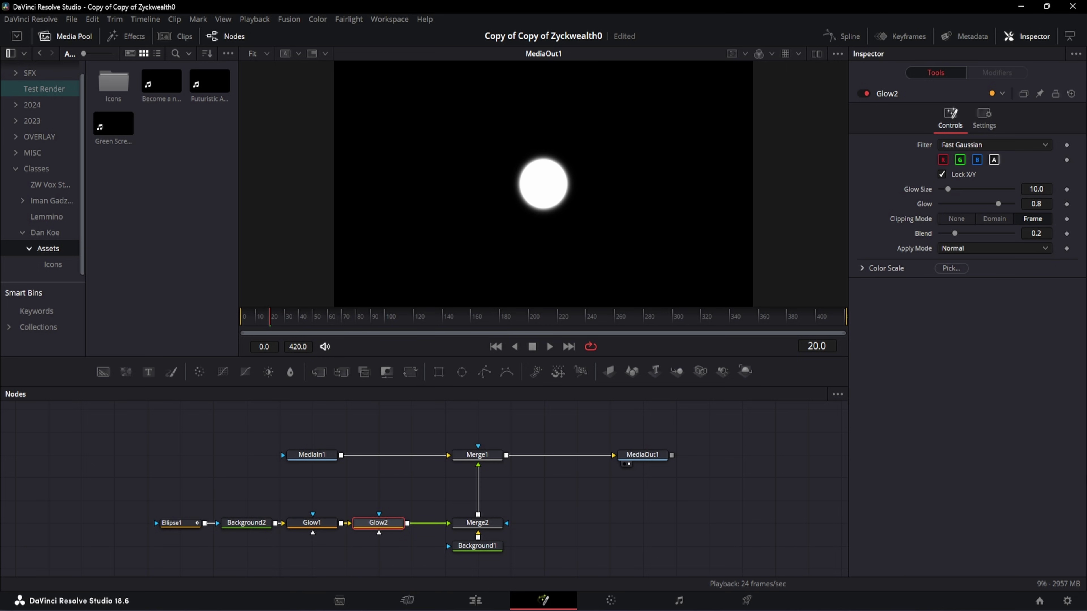
pyautogui.doubleClick(1053, 189)
pyautogui.write('95.9')
pyautogui.press('Return')
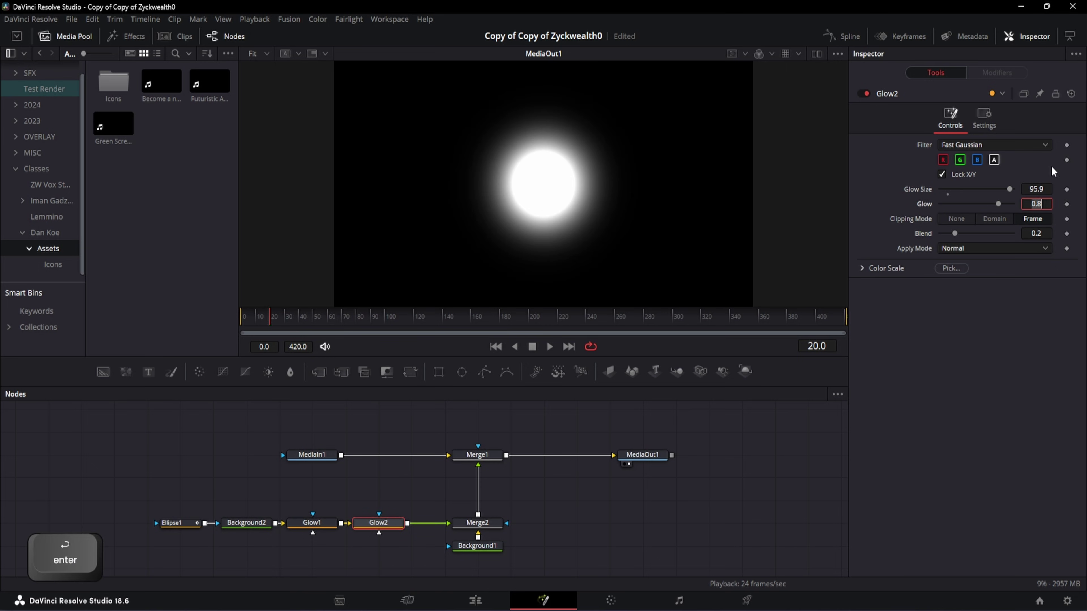
pyautogui.write('0.739')
pyautogui.press('Return')
pyautogui.press('Tab')
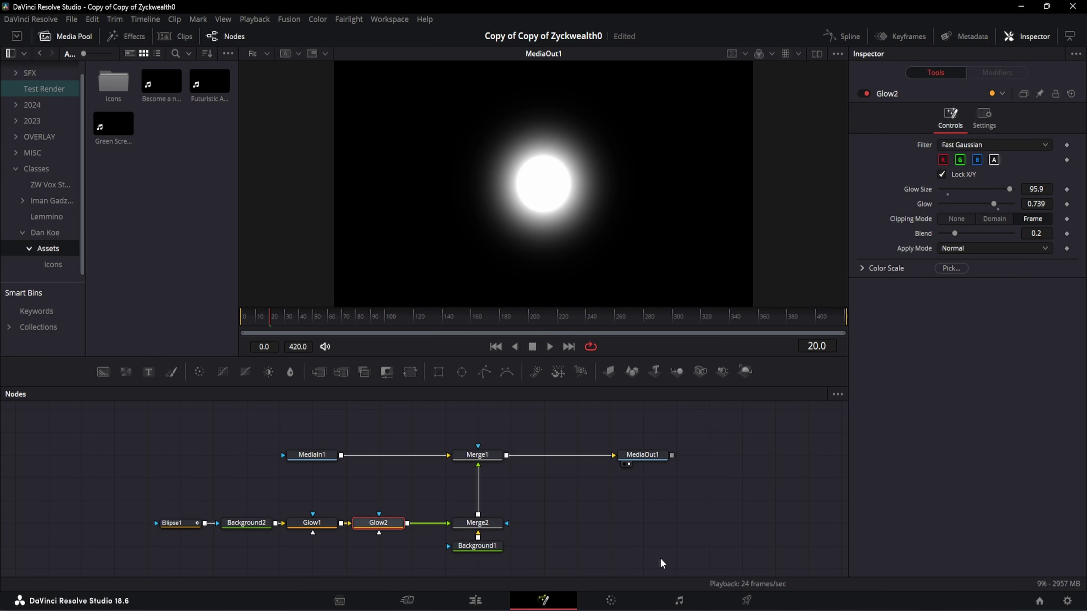
# - Keyframe Merge2's Blend at 1.0 on frame 24 and 0.0 on frame 26
pyautogui.click(478, 523)
pyautogui.click(829, 347)
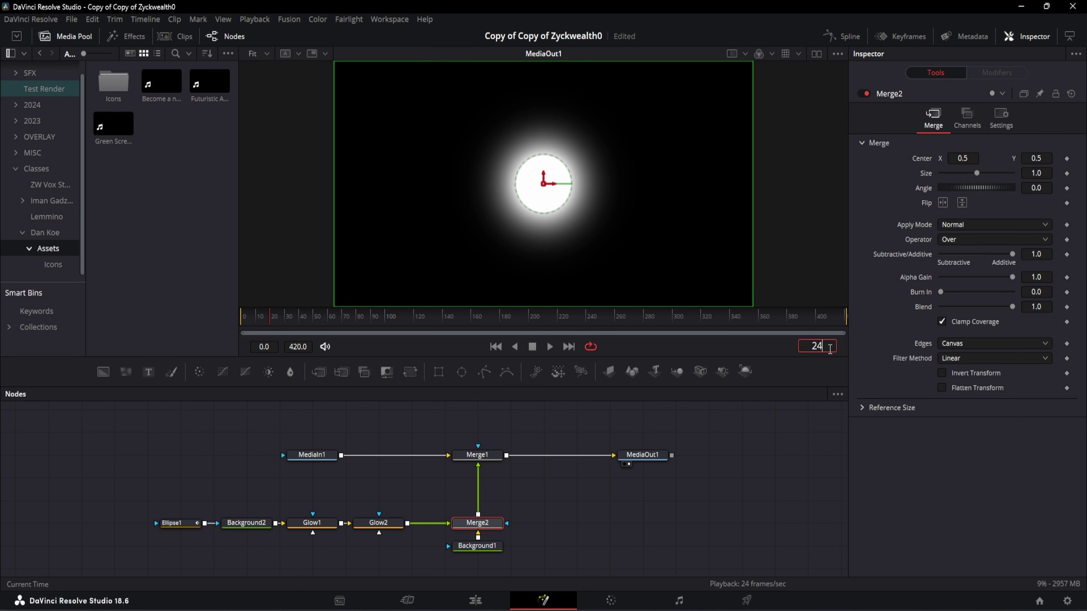
pyautogui.write('24')
pyautogui.press('Return')
pyautogui.click(1066, 307)
pyautogui.click(282, 325)
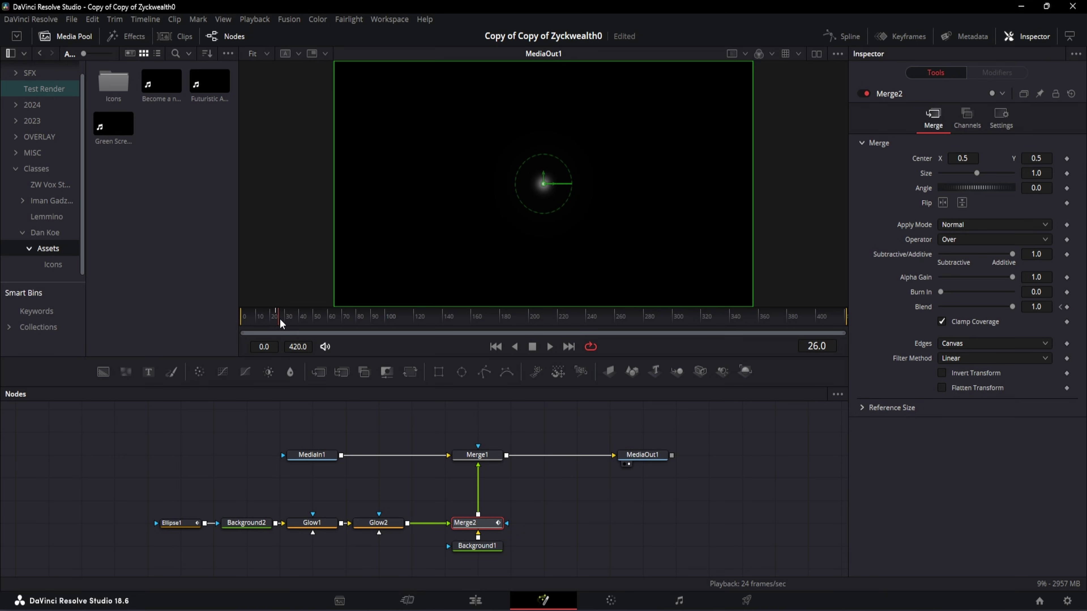
pyautogui.click(772, 457)
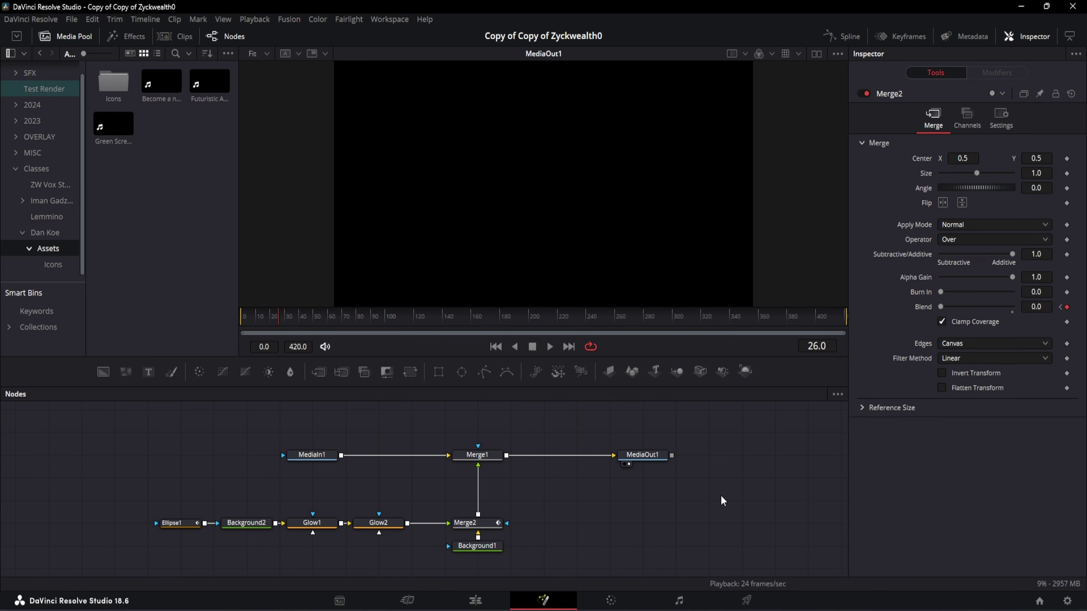
# - Move the node chain from Ellipse1 through Glow2 closer to Merge2
pyautogui.moveTo(572, 508); pyautogui.dragTo(642, 513)
pyautogui.moveTo(516, 546); pyautogui.dragTo(230, 516)
pyautogui.moveTo(250, 528); pyautogui.dragTo(283, 529)
# - Add new Ellipse, Background, Glow and Merge nodes for a second circle above the first circle's node chain
pyautogui.hotkey('shift', 'space')
pyautogui.write('ell')
pyautogui.press('Return')
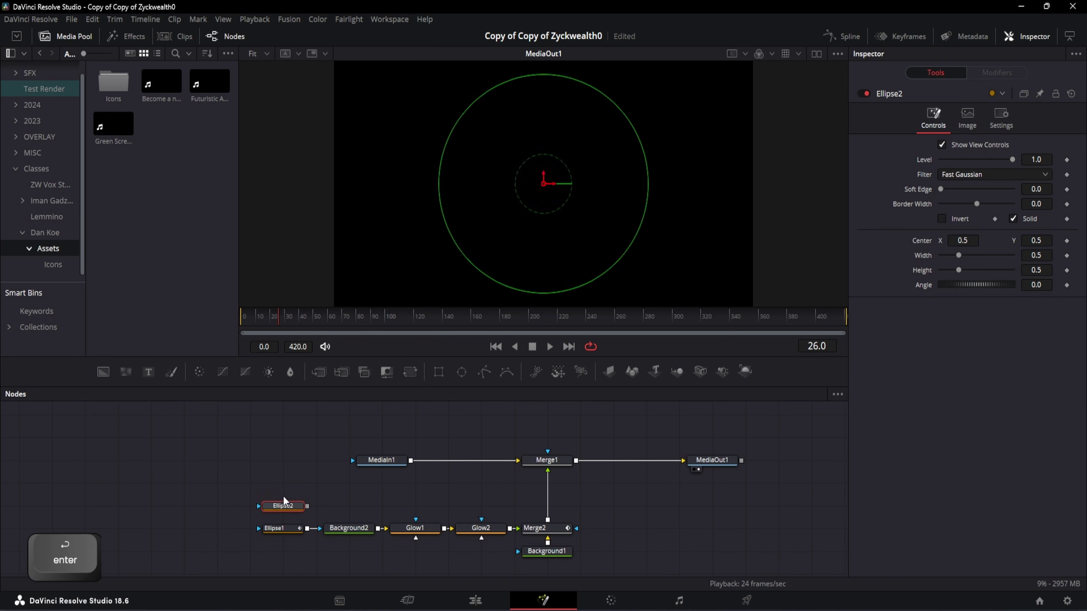
pyautogui.hotkey('shift', 'space')
pyautogui.write('bac')
pyautogui.click(577, 398)
pyautogui.hotkey('ctrl', 'space')
pyautogui.write('glo')
pyautogui.click(580, 400)
pyautogui.hotkey('ctrl', 'space')
pyautogui.write('merge')
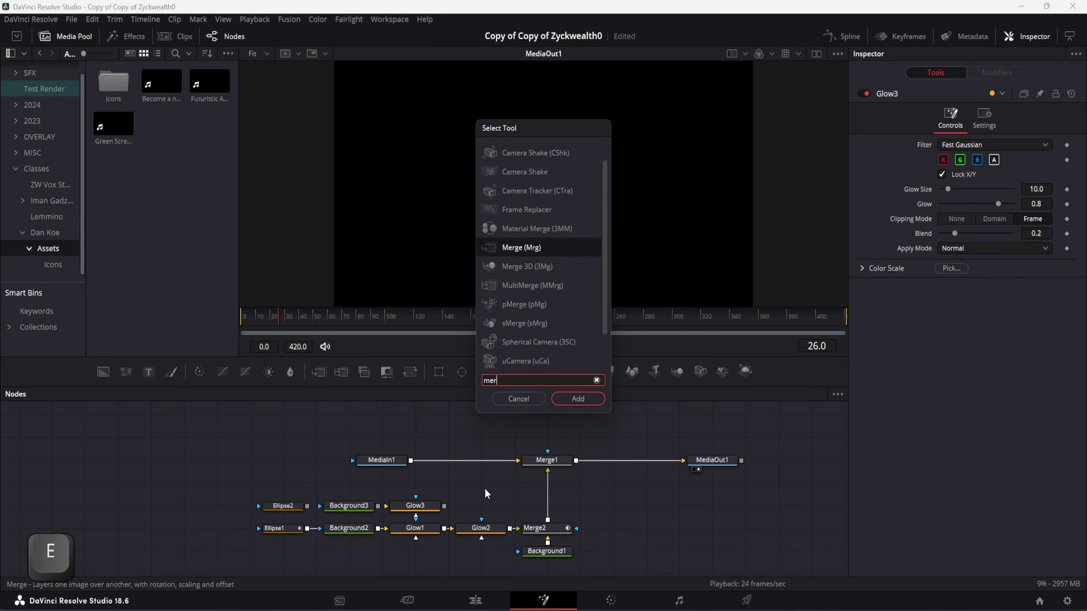
pyautogui.click(577, 399)
# - Insert the new Merge between Merge2 and Merge1, and chain the new Ellipse, Background and Glow into it
pyautogui.moveTo(495, 481); pyautogui.dragTo(560, 505)
pyautogui.moveTo(444, 506); pyautogui.dragTo(517, 506)
pyautogui.moveTo(377, 506); pyautogui.dragTo(390, 508)
pyautogui.moveTo(307, 506); pyautogui.dragTo(335, 508)
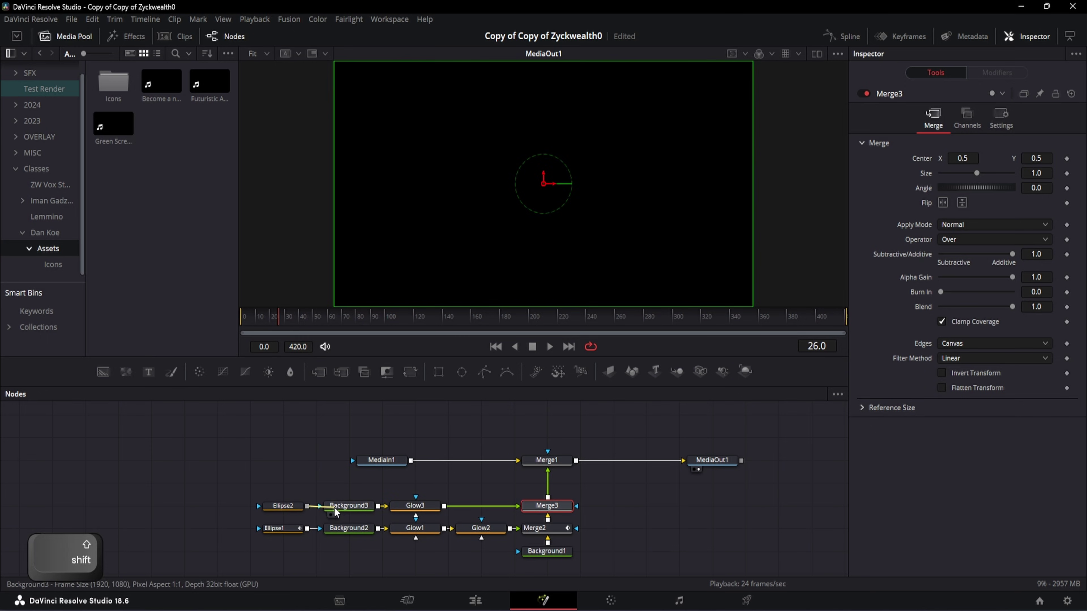
pyautogui.click(365, 486)
# - Link Ellipse2's Height to its Width with the expression "Width"
pyautogui.click(283, 505)
pyautogui.rightClick(920, 270)
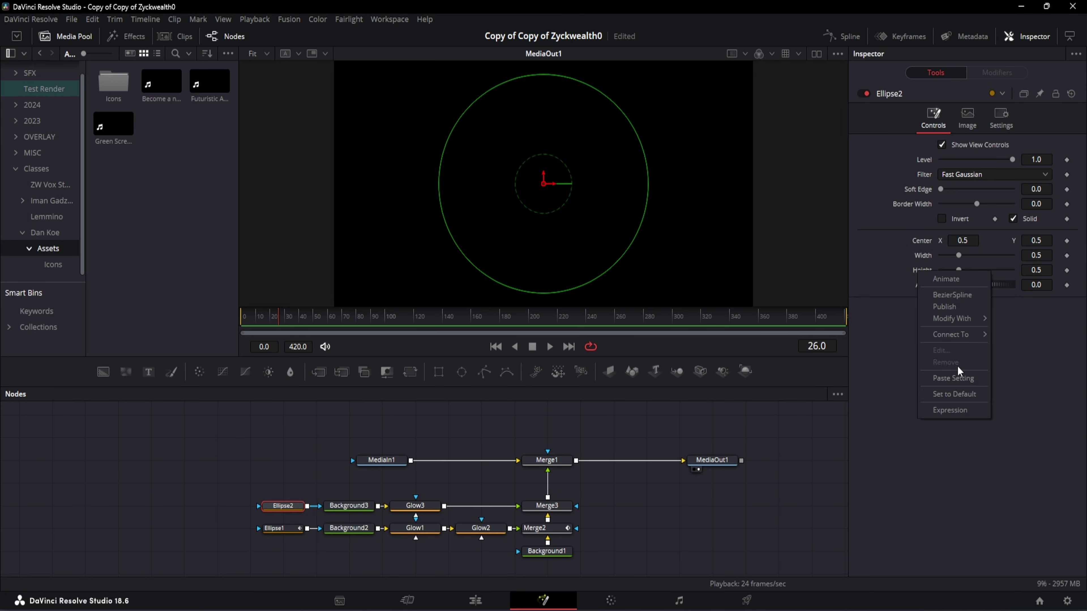
pyautogui.click(941, 412)
pyautogui.write('Width')
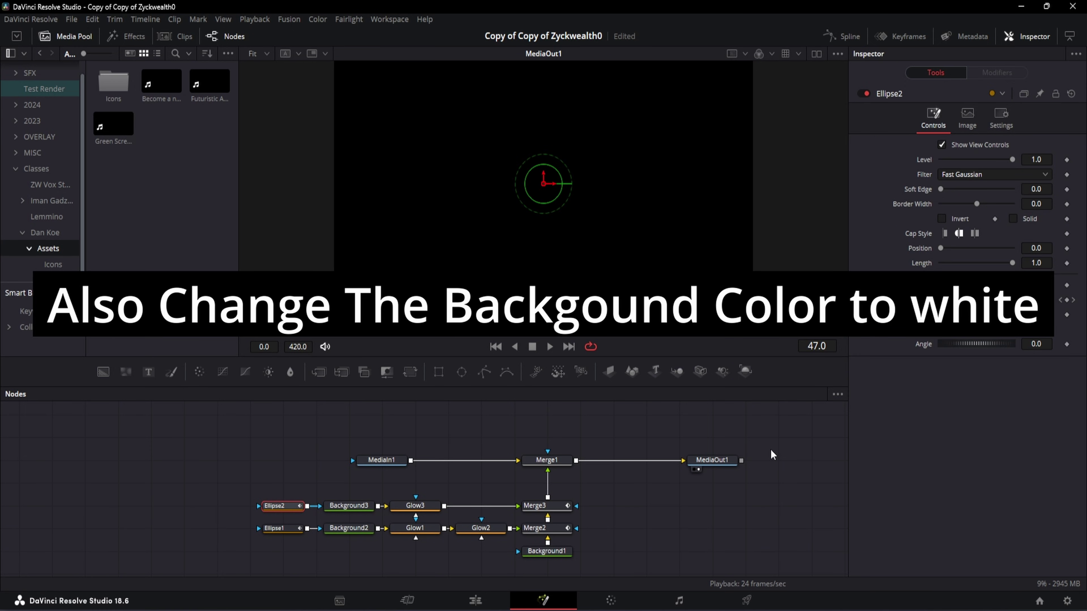
# - Find frame 21, just before the first circle shrinks away, and keyframe Merge3's Blend at 0.0 there
pyautogui.moveTo(308, 329); pyautogui.dragTo(298, 328)
pyautogui.press('Right')
pyautogui.press('Right')
pyautogui.press('Right')
pyautogui.press('Right')
pyautogui.press('Right')
pyautogui.press('Right')
pyautogui.press('Right')
pyautogui.press('Right')
pyautogui.press('Right')
pyautogui.press('Left')
pyautogui.press('Left')
pyautogui.press('Left')
pyautogui.press('Left')
pyautogui.press('Left')
pyautogui.press('Left')
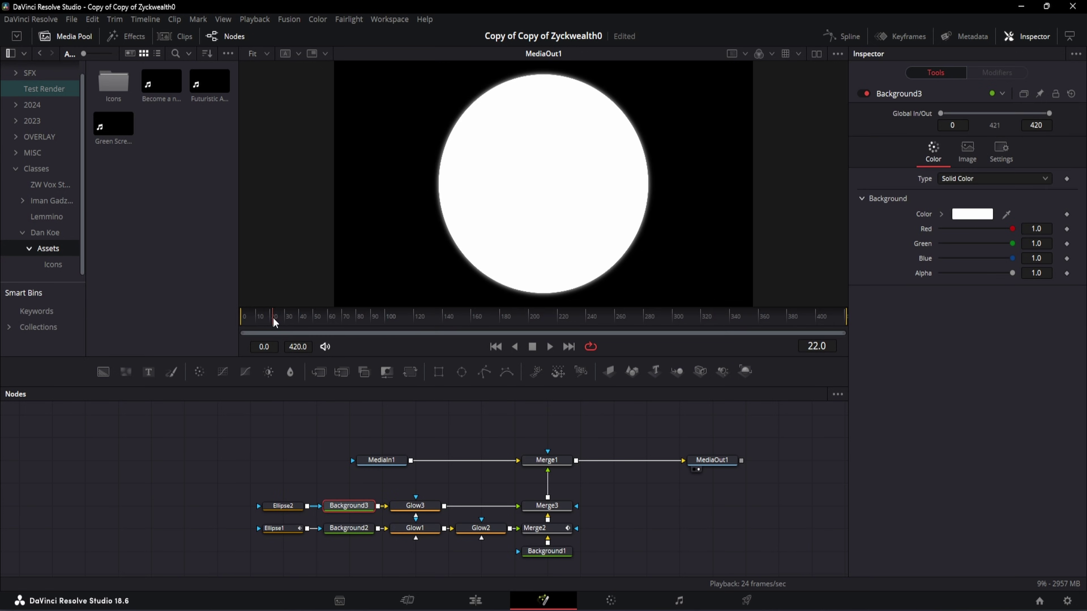
pyautogui.press('Left')
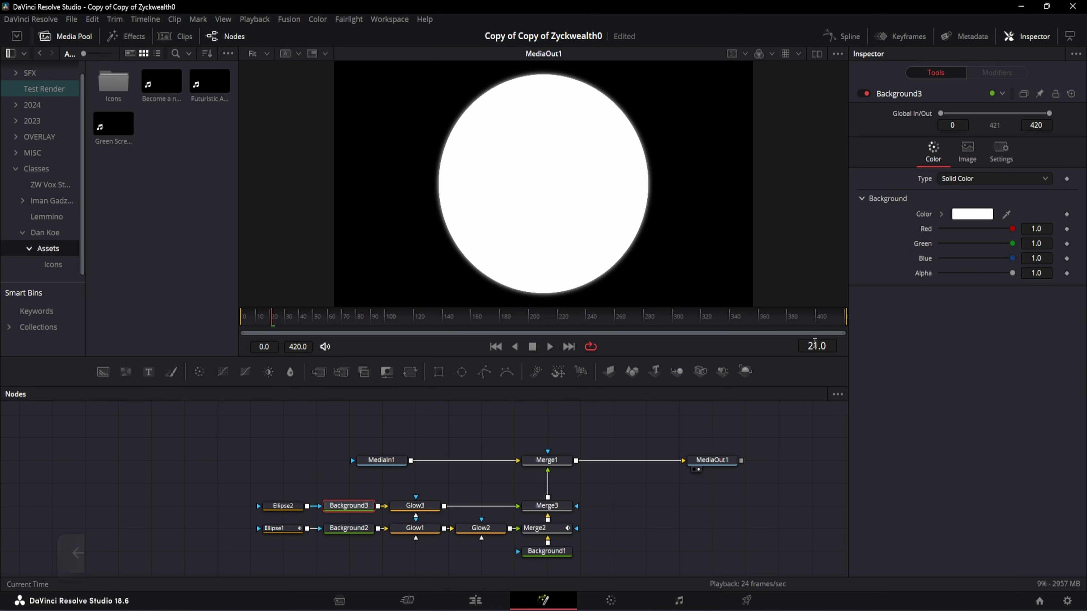
pyautogui.click(547, 506)
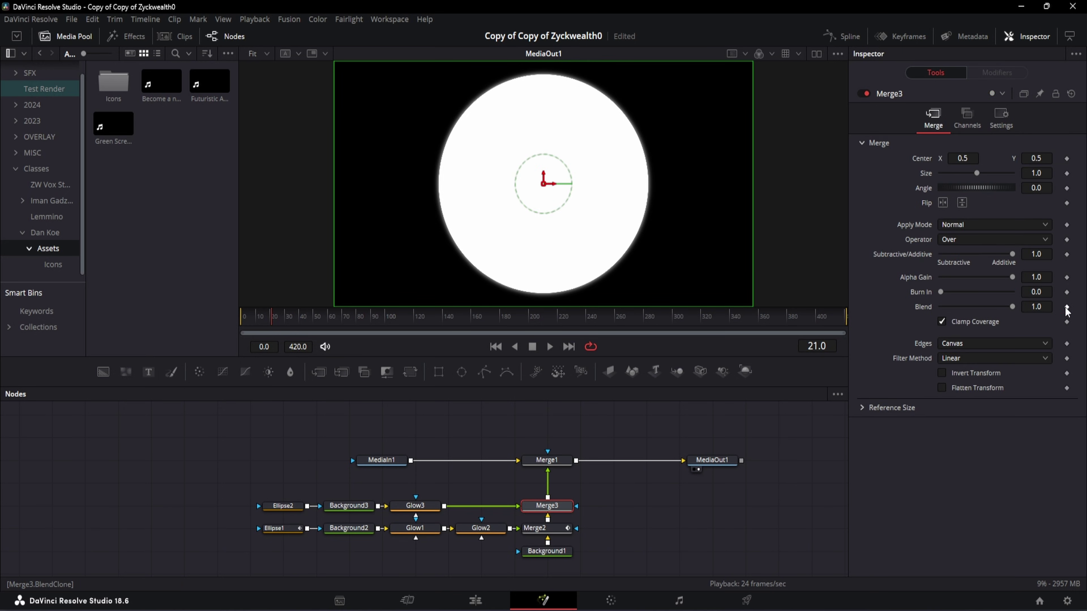
pyautogui.moveTo(1004, 308); pyautogui.dragTo(812, 434)
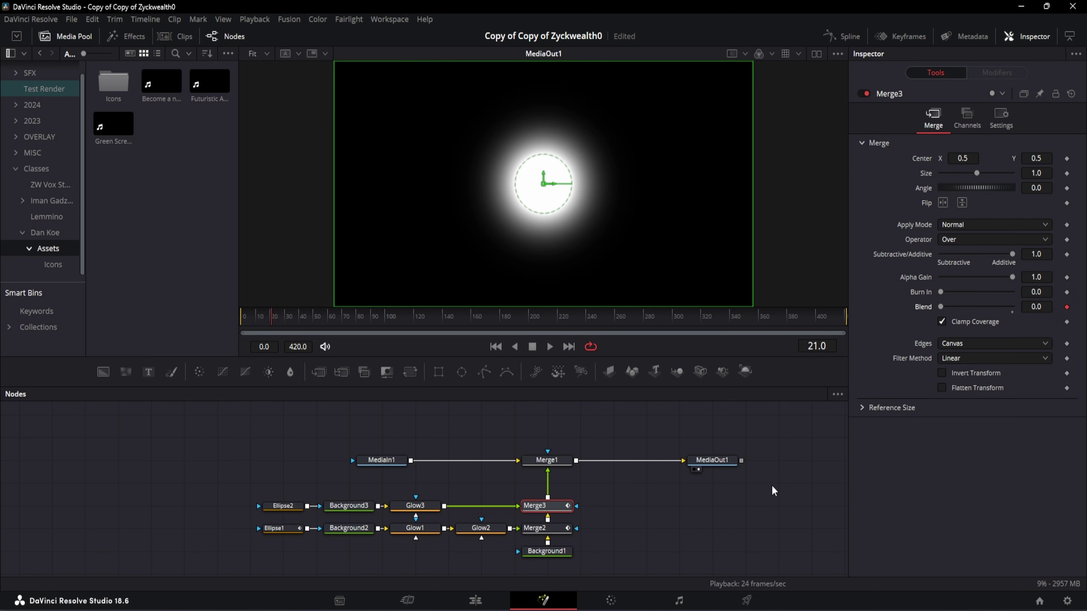
# - Keyframe Merge3's Blend at 1.0 on frame 25
pyautogui.press('Right')
pyautogui.press('Right')
pyautogui.press('Right')
pyautogui.press('Right')
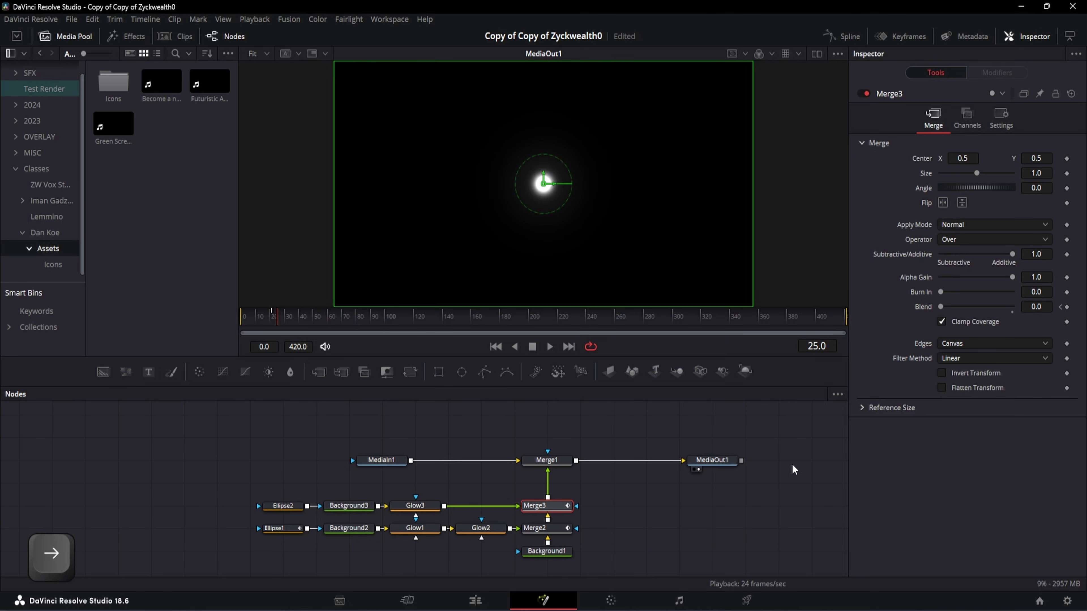
pyautogui.moveTo(941, 306); pyautogui.dragTo(1012, 307)
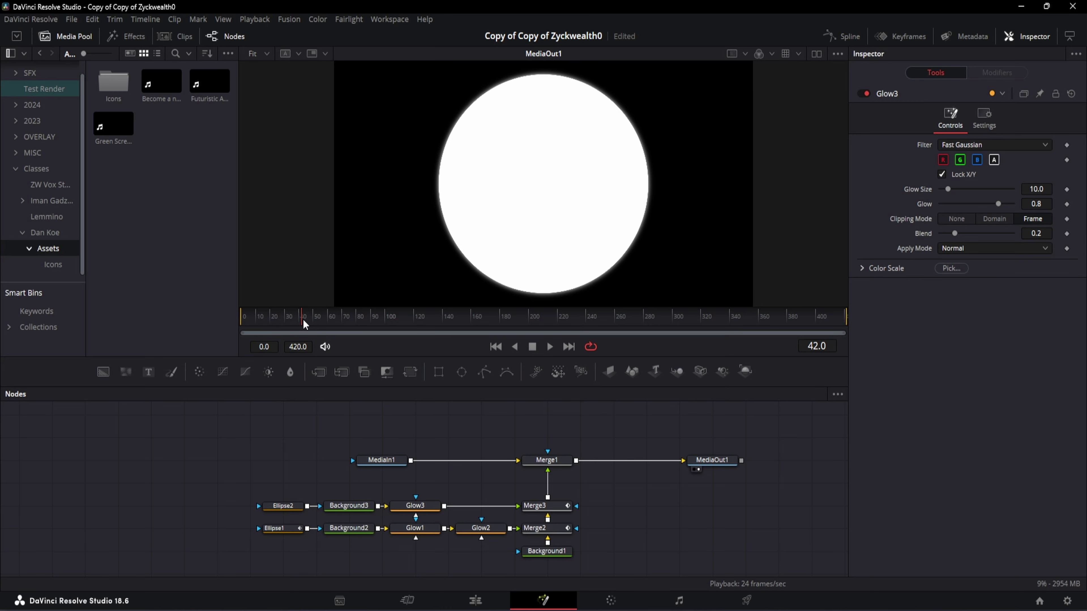
# - Set Ellipse2's Width to 0.06 and keyframe it on frame 42
pyautogui.click(283, 506)
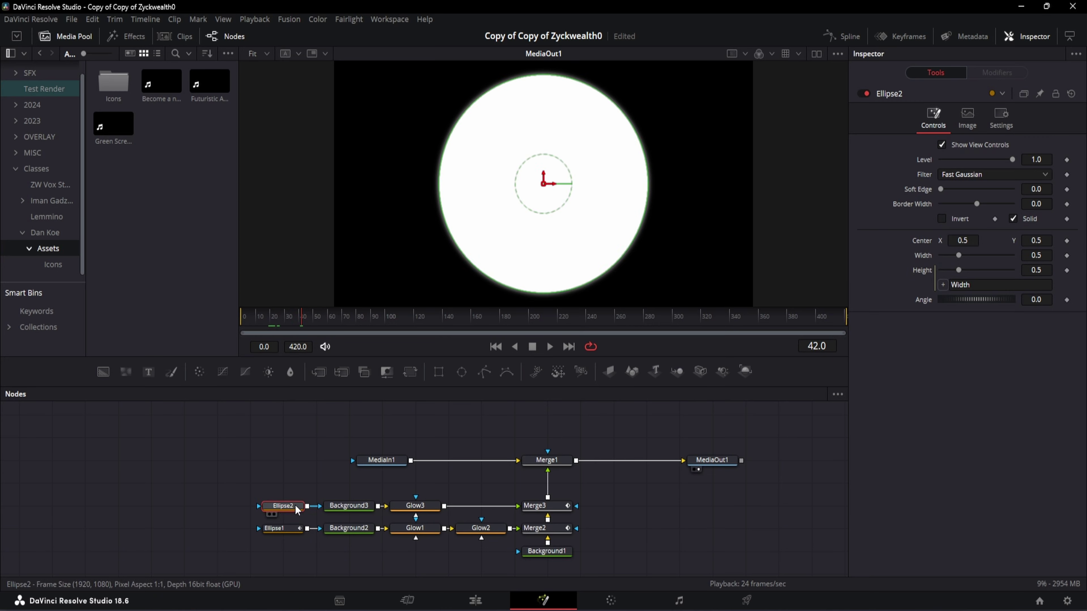
pyautogui.click(1048, 254)
pyautogui.write('0.06')
pyautogui.press('Return')
pyautogui.click(1066, 255)
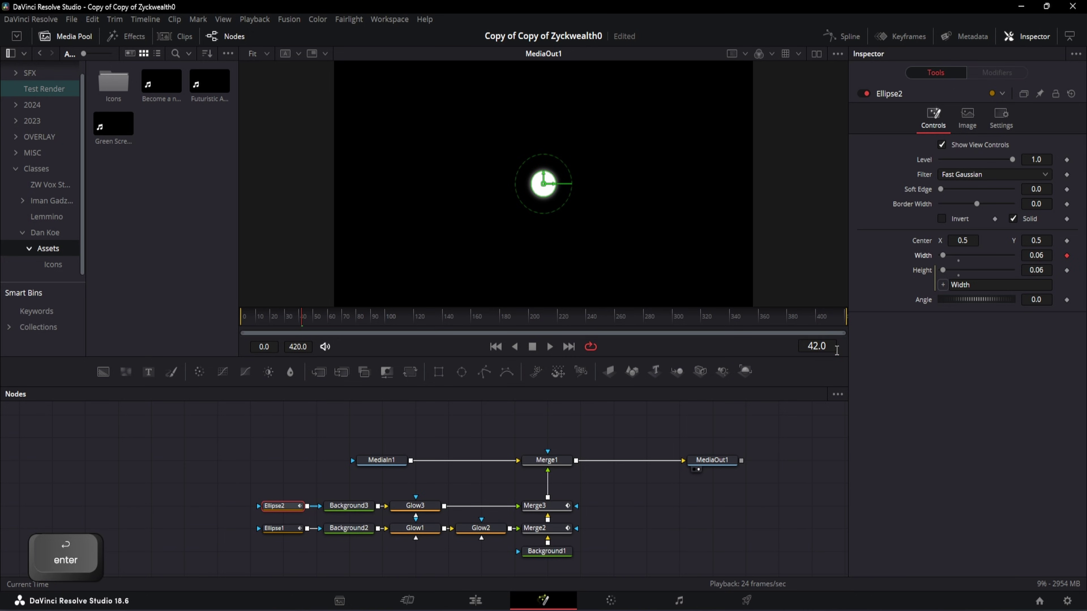
# - Keyframe Ellipse2's Width at 0.095 on frame 48
pyautogui.doubleClick(828, 346)
pyautogui.write('48')
pyautogui.press('Return')
pyautogui.doubleClick(1043, 254)
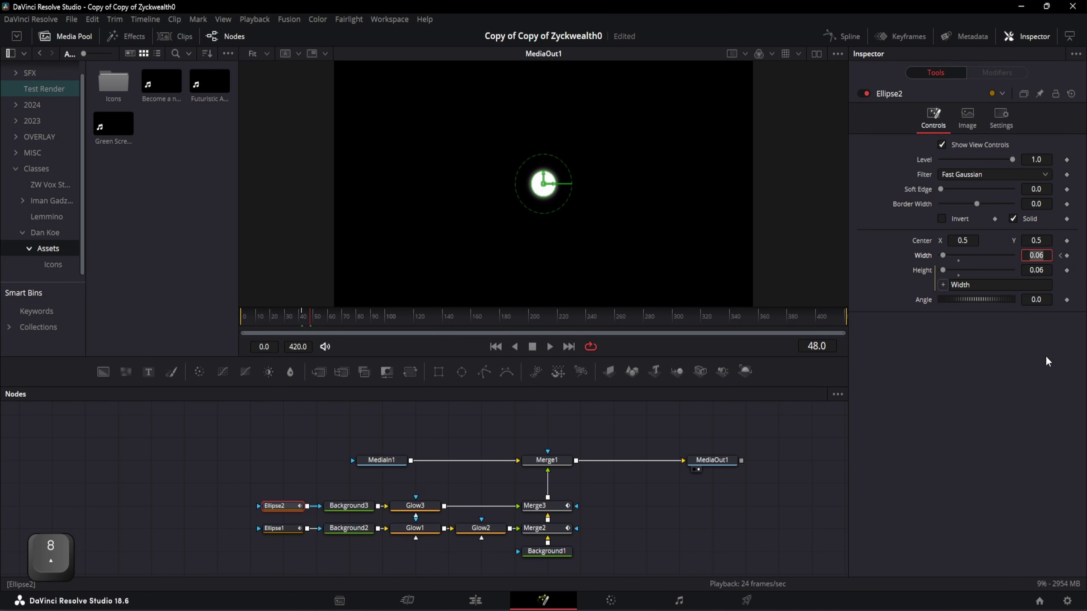
pyautogui.write('0.095')
pyautogui.press('Return')
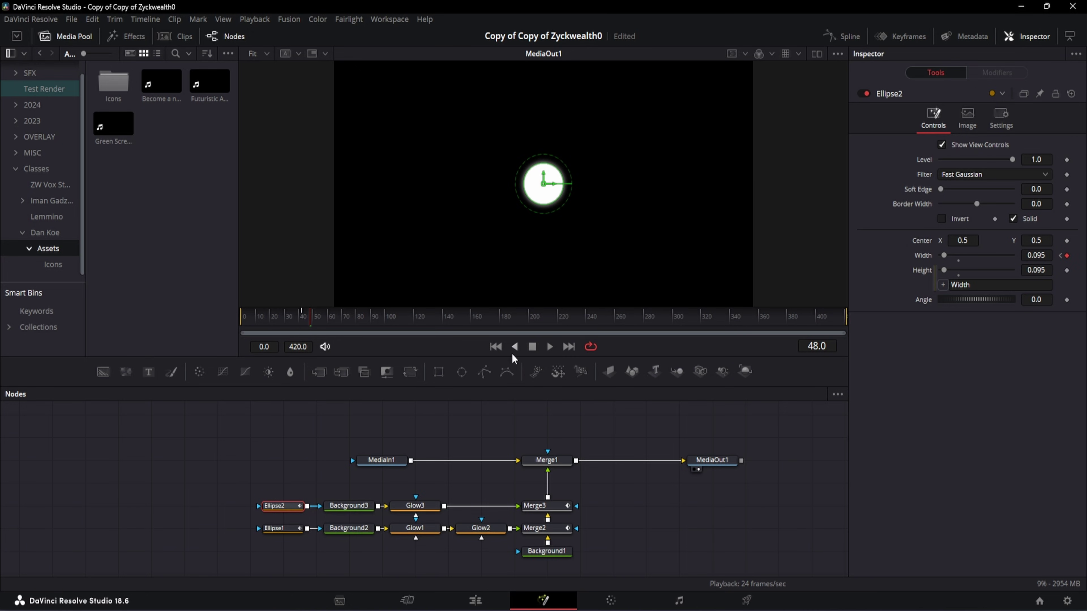
# - Keyframe Ellipse2's Width at 0.028 on frame 52
pyautogui.press('Right')
pyautogui.press('Right')
pyautogui.press('Right')
pyautogui.press('Right')
pyautogui.click(1047, 256)
pyautogui.write('0')
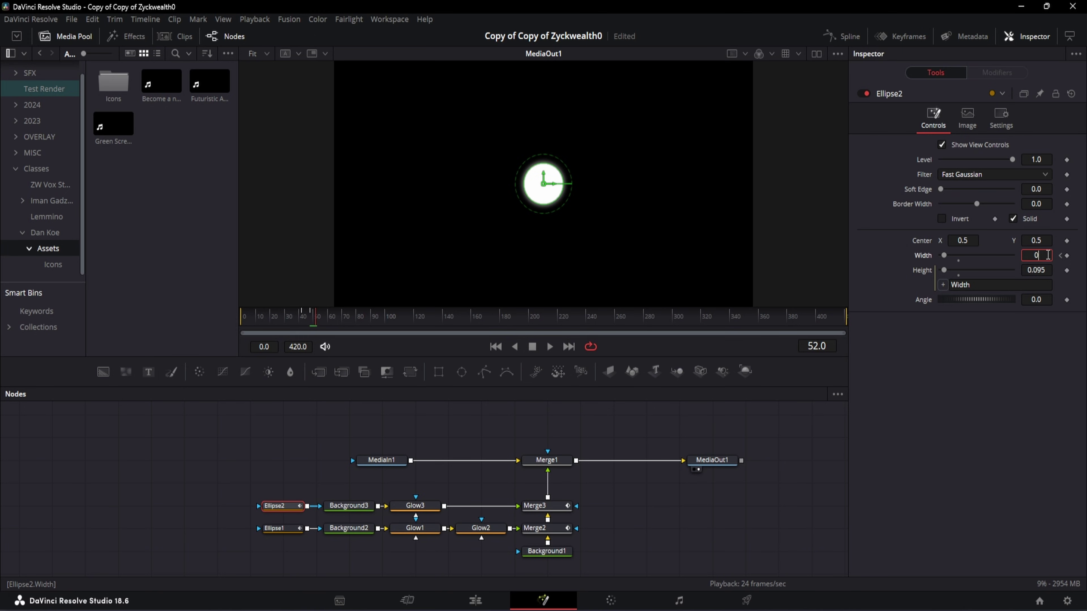
pyautogui.write('.028')
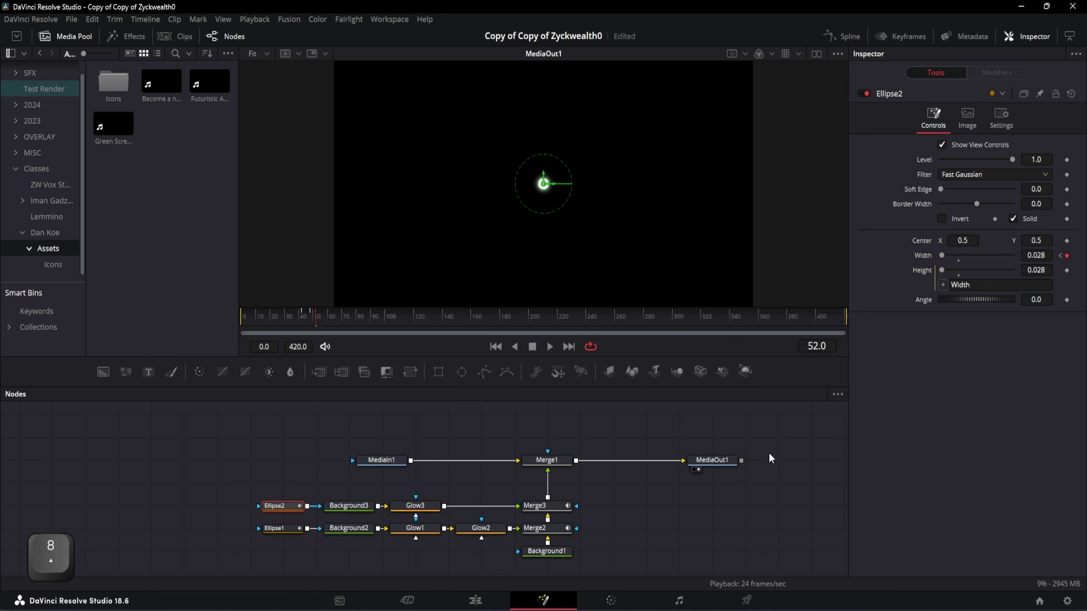
# - Turn off Solid on Ellipse2 and set its Border Width to 0.003 to make it an outlined ring
pyautogui.moveTo(302, 318)
pyautogui.mouseDown()
pyautogui.moveTo(349, 317)
pyautogui.moveTo(311, 319)
pyautogui.mouseUp()
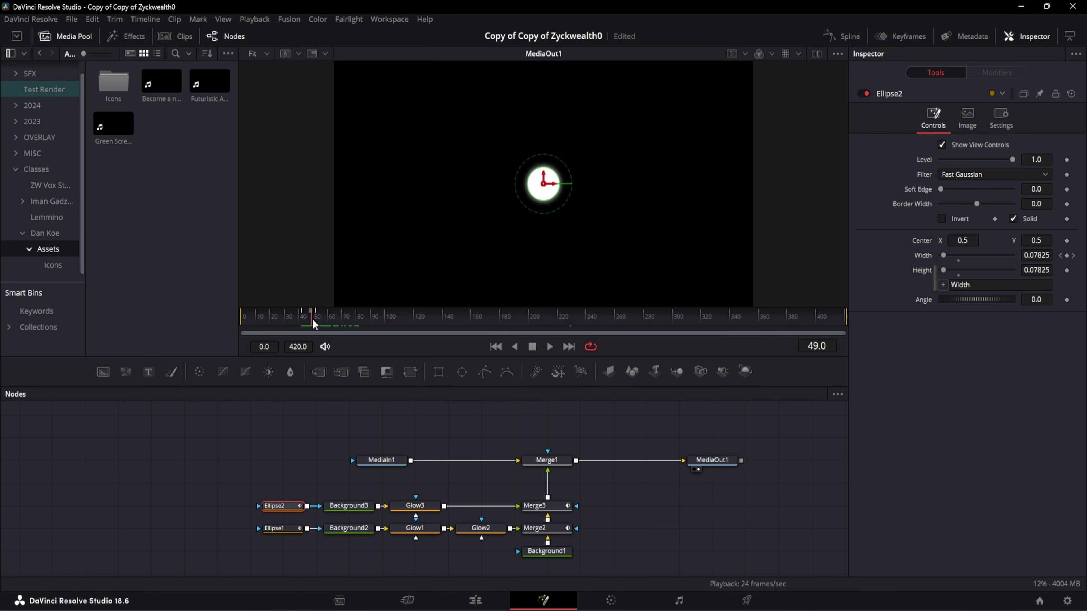
pyautogui.click(1013, 219)
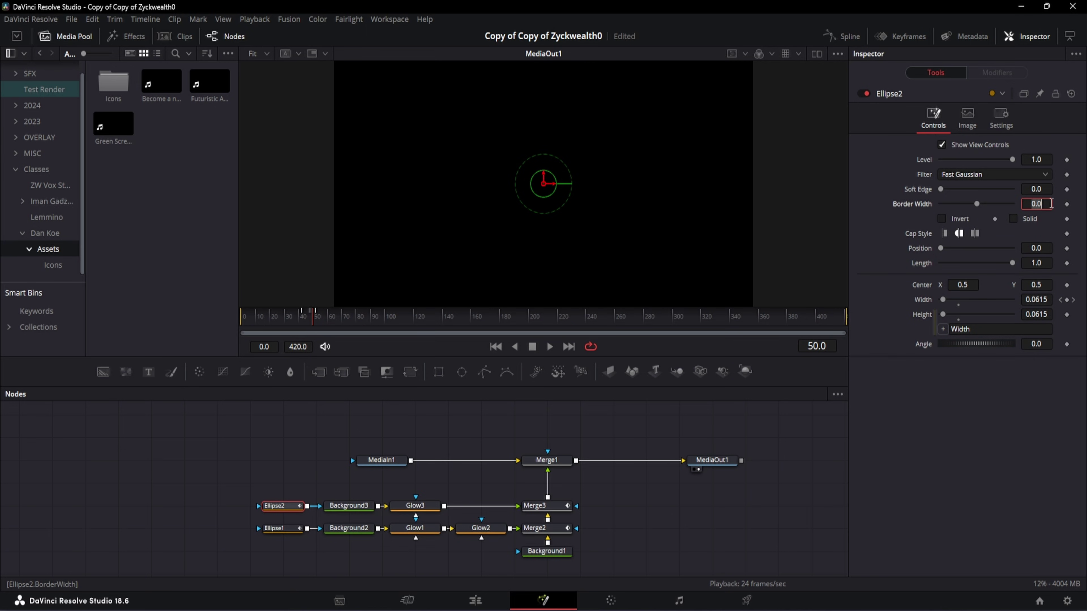
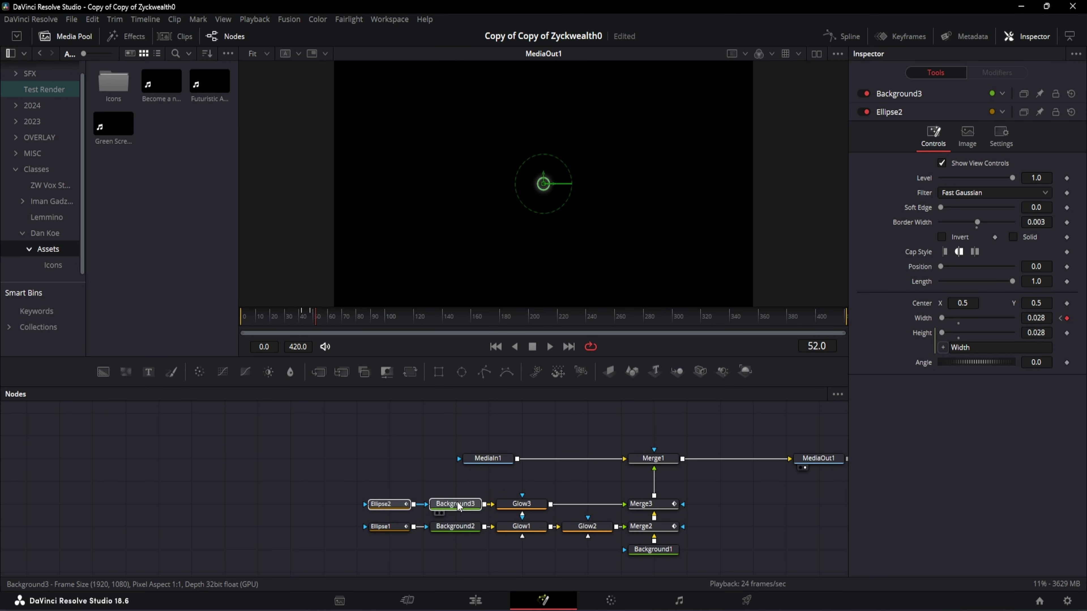
# - Spread out the upper node row and insert a Duplicate node between Background3 and Glow3
pyautogui.moveTo(455, 505); pyautogui.dragTo(356, 506)
pyautogui.moveTo(557, 508); pyautogui.dragTo(589, 508)
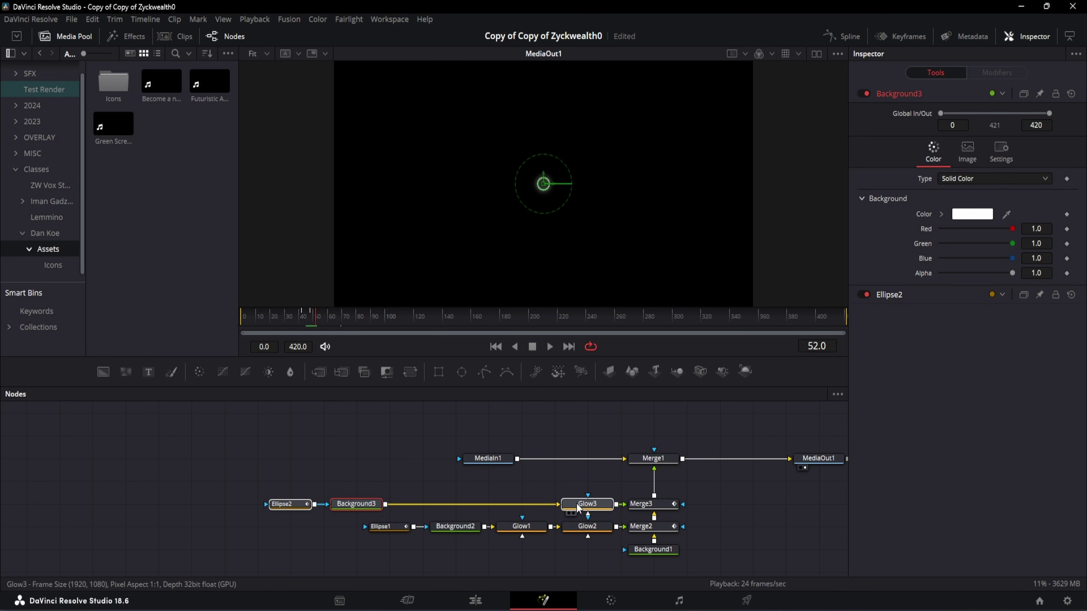
pyautogui.hotkey('shift', 'space')
pyautogui.write('duplo')
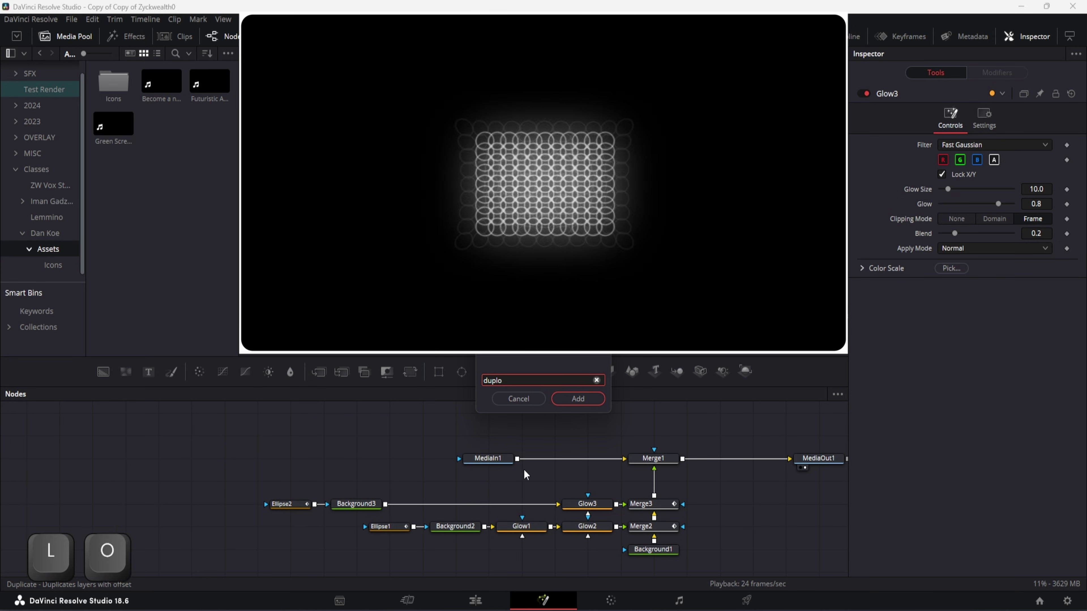
pyautogui.press('BackSpace')
pyautogui.write('i')
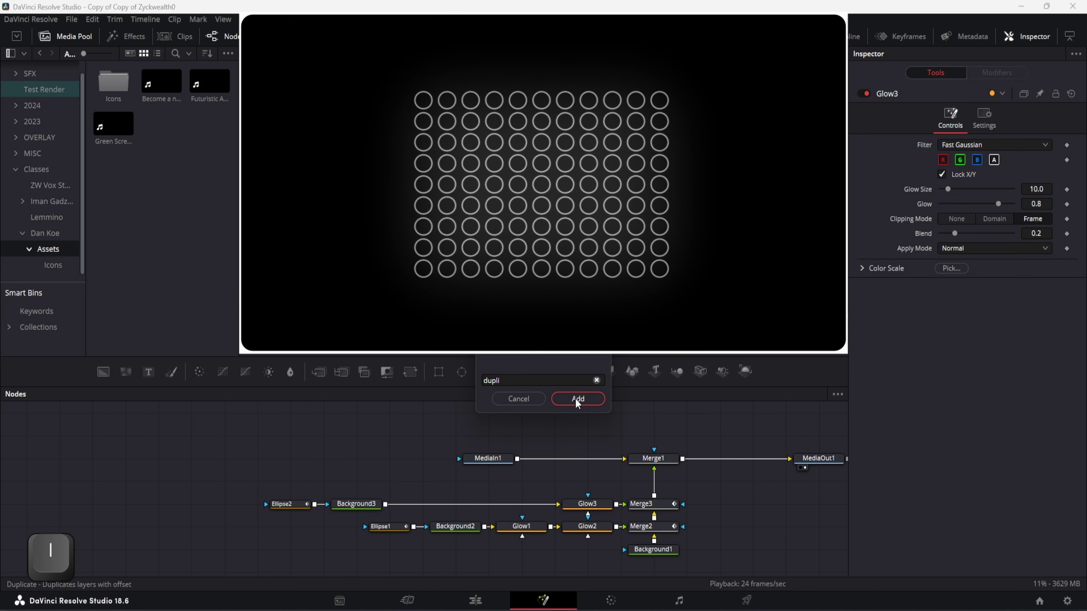
pyautogui.click(574, 399)
pyautogui.moveTo(499, 482); pyautogui.dragTo(419, 508)
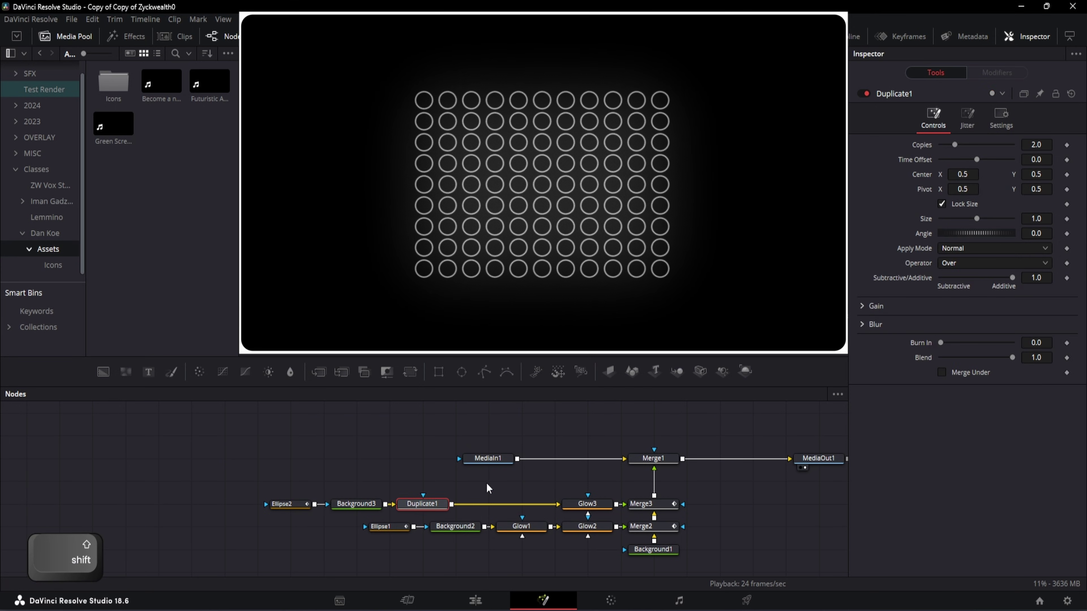
# - Add a second Duplicate node between Duplicate1 and Glow3
pyautogui.hotkey('shift', 'space')
pyautogui.write('dupl')
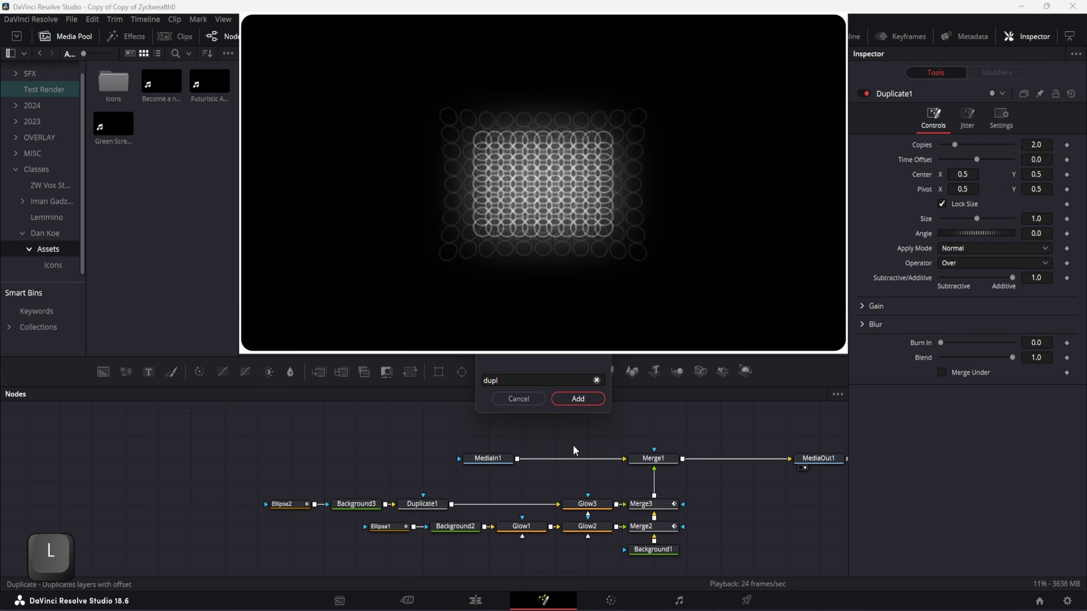
pyautogui.click(578, 398)
pyautogui.moveTo(502, 484); pyautogui.dragTo(503, 506)
# - Set Duplicate1's Copies to 9 and keyframe its Center at 0.5, 0.5 on frame 52
pyautogui.click(389, 505)
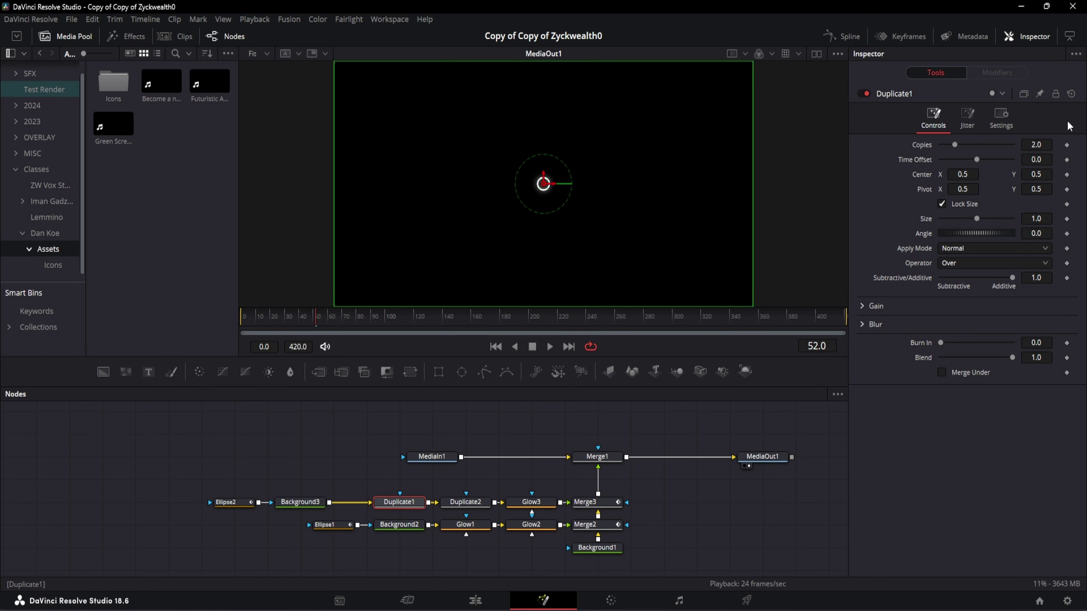
pyautogui.click(766, 507)
pyautogui.click(1066, 175)
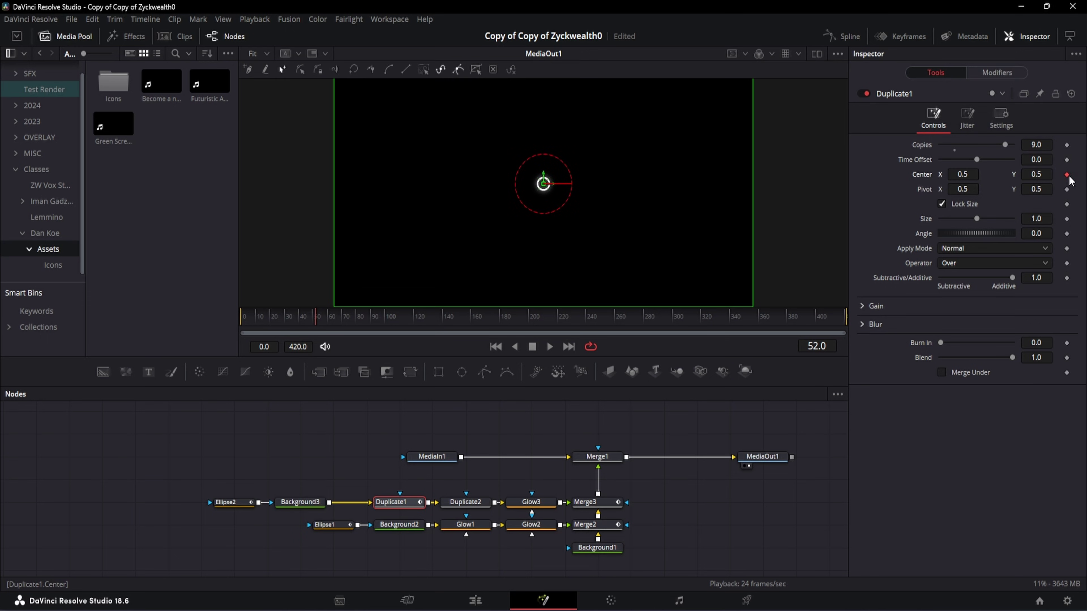
# - Keyframe Duplicate1's Center Y at 0.5615 on frame 58
pyautogui.click(328, 316)
pyautogui.press('Left')
pyautogui.click(1050, 173)
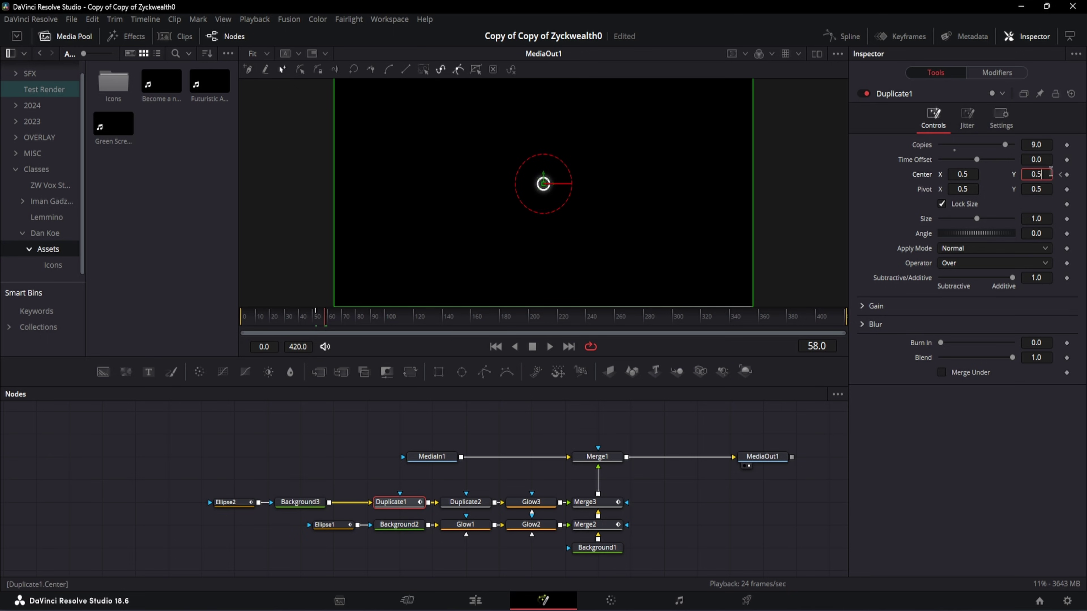
pyautogui.write('0.56')
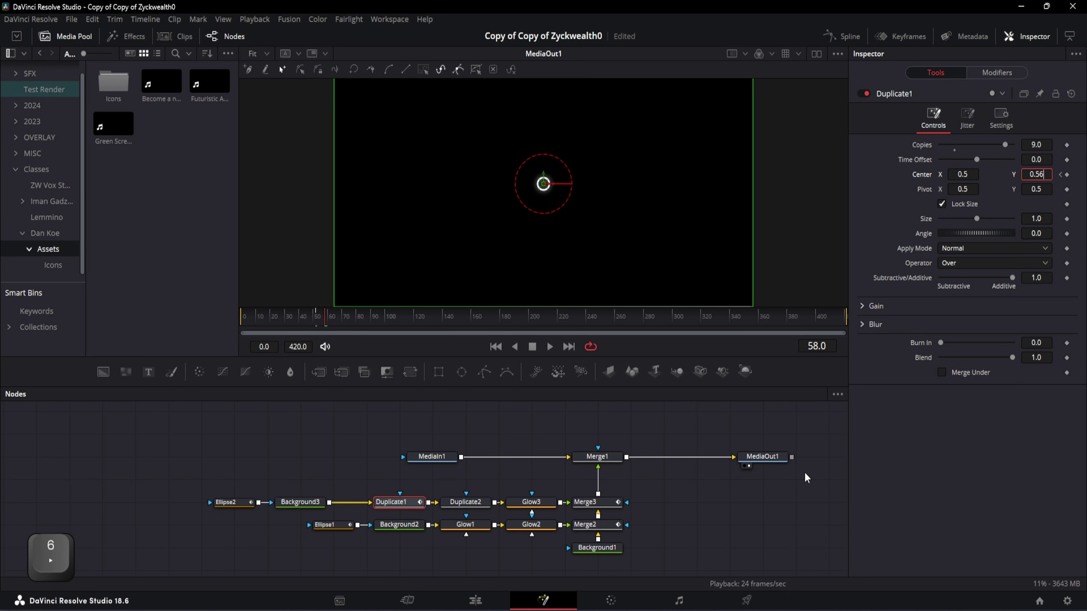
pyautogui.write('15')
pyautogui.press('Return')
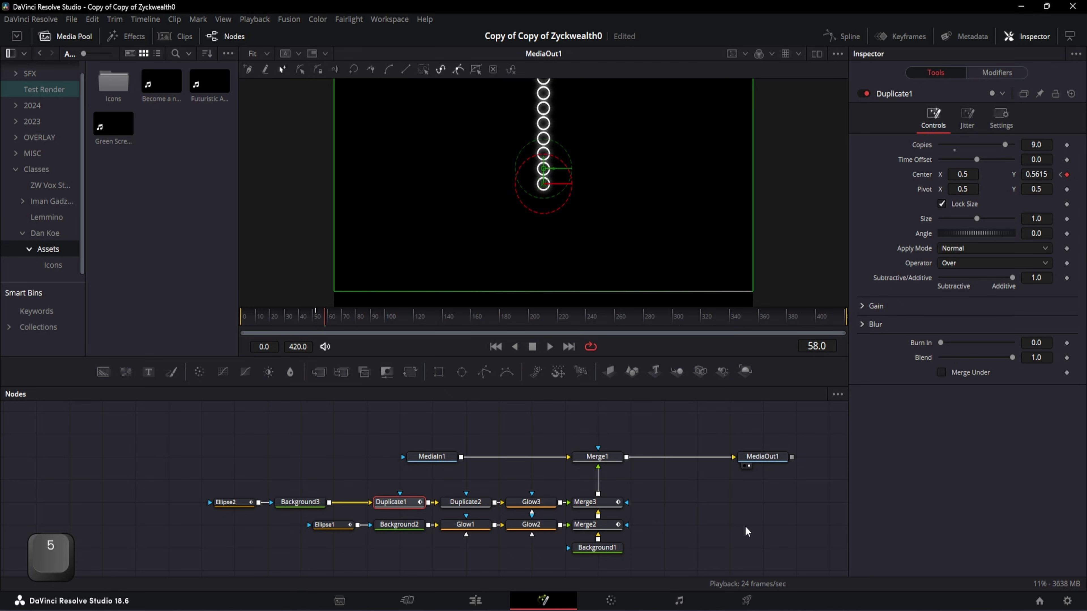
# - Set Duplicate2's Copies to 11 and keyframe its Center at 0.5, 0.5 on frame 52
pyautogui.click(466, 502)
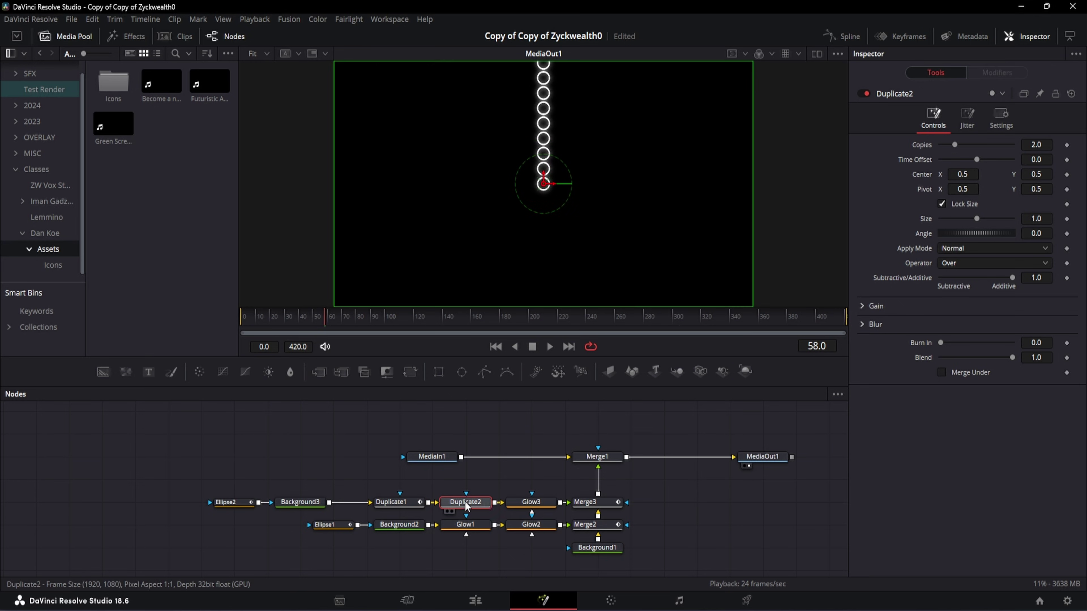
pyautogui.click(1049, 145)
pyautogui.write('11')
pyautogui.press('Return')
pyautogui.moveTo(317, 324); pyautogui.dragTo(319, 324)
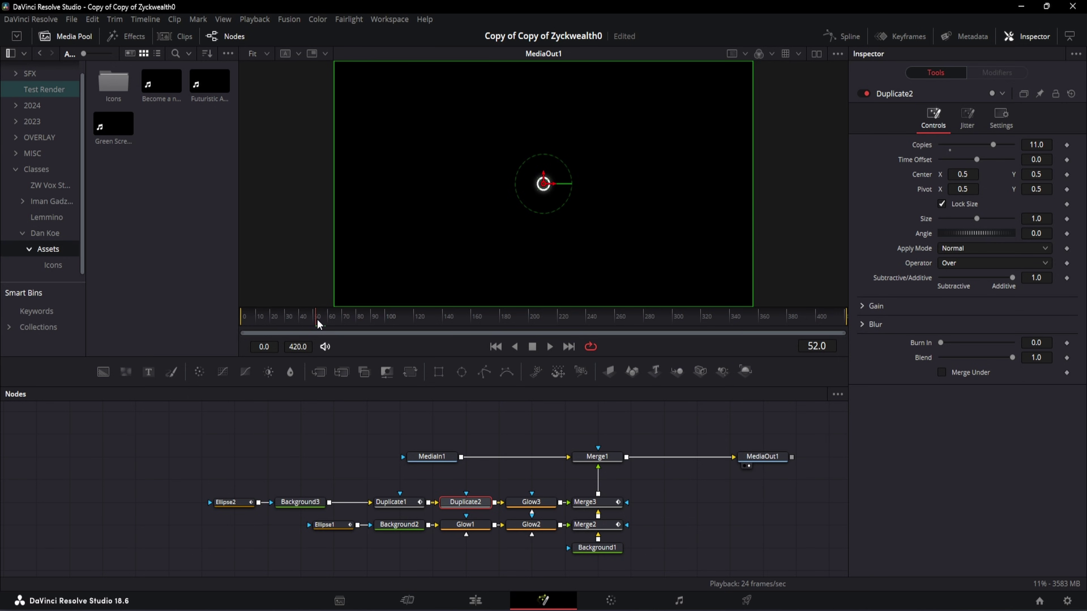
pyautogui.click(1067, 175)
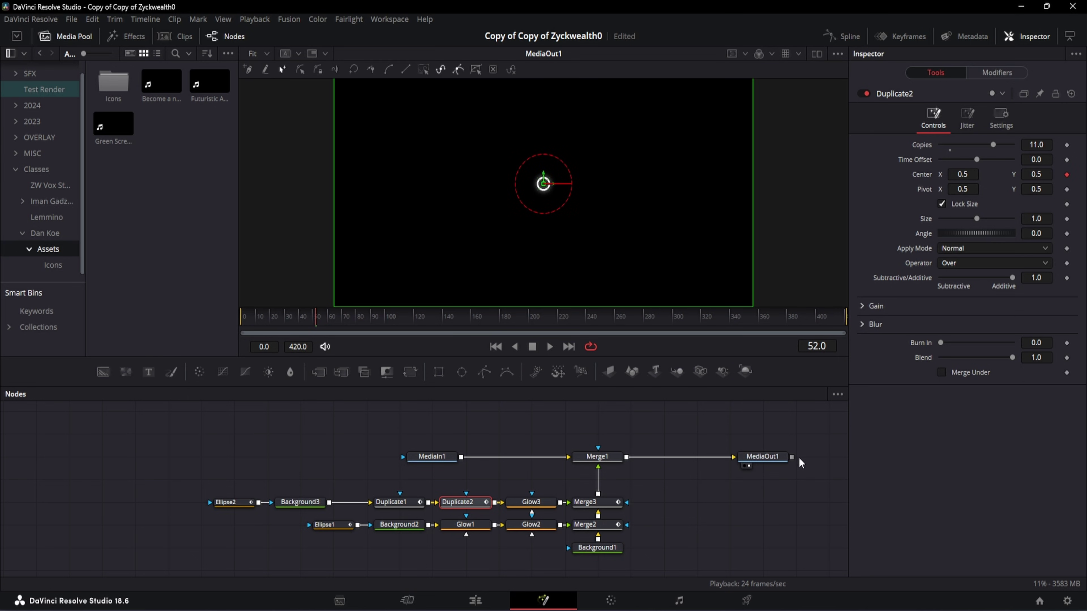
# - Keyframe Duplicate2's Center X at 0.5388 on frame 58 and check the grid expansion frame by frame
pyautogui.click(325, 320)
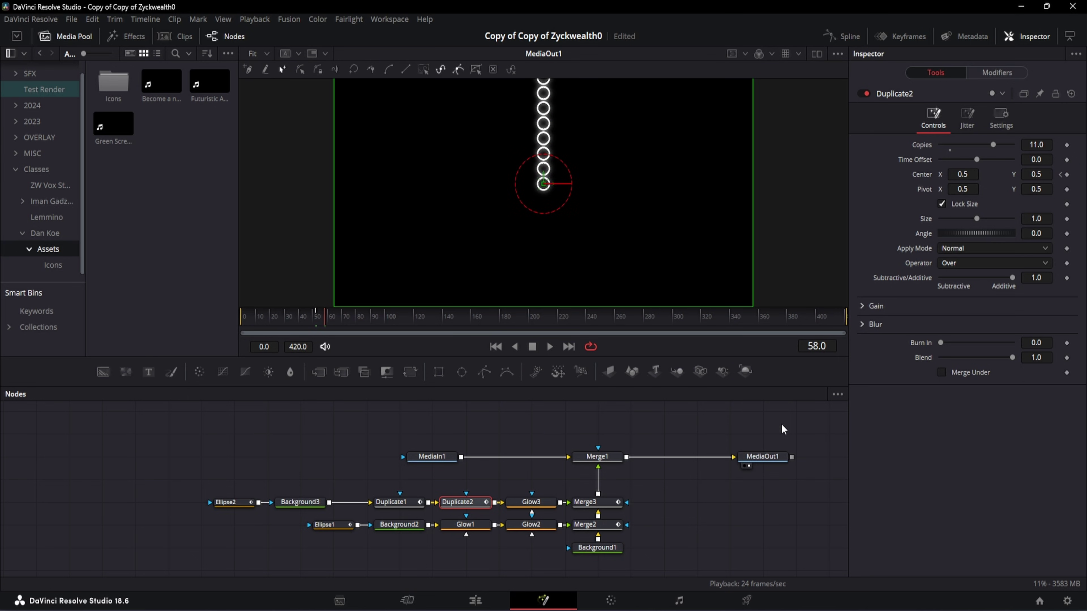
pyautogui.click(963, 174)
pyautogui.write('0.')
pyautogui.write('5064')
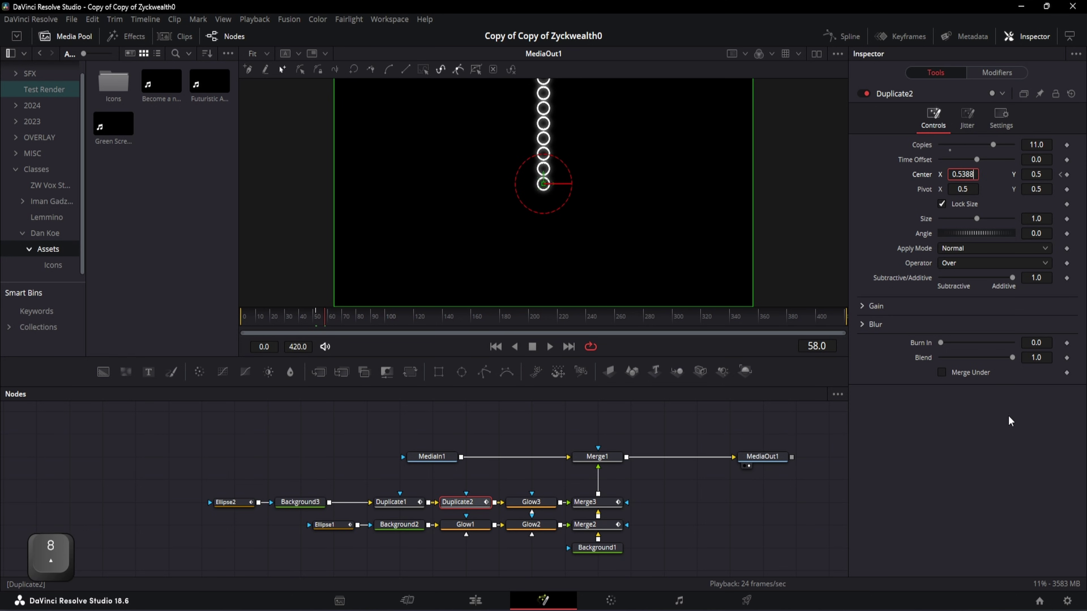
pyautogui.press('Return')
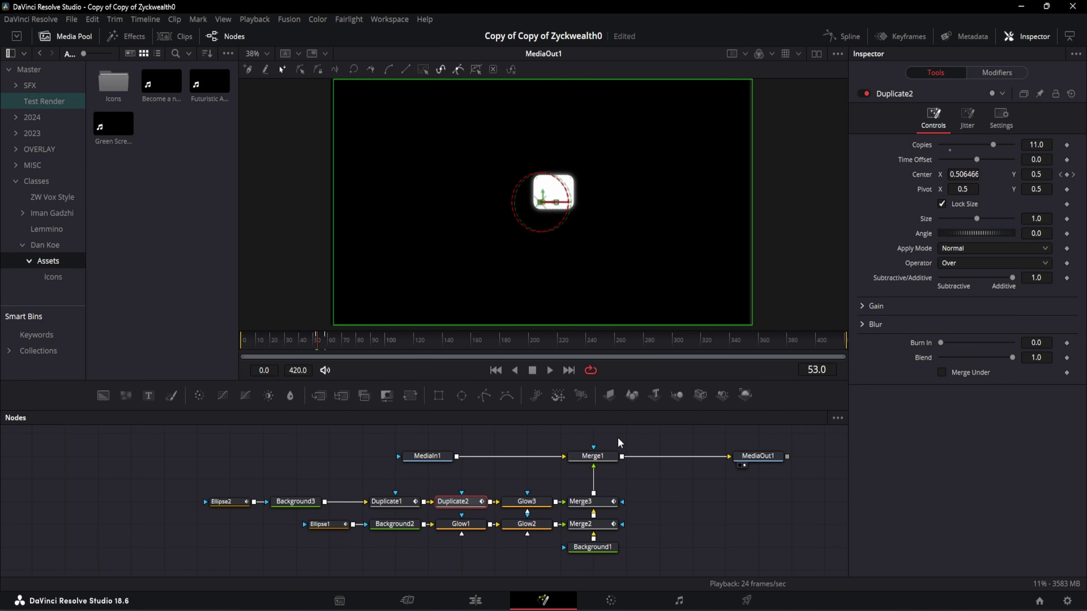
pyautogui.press('Right')
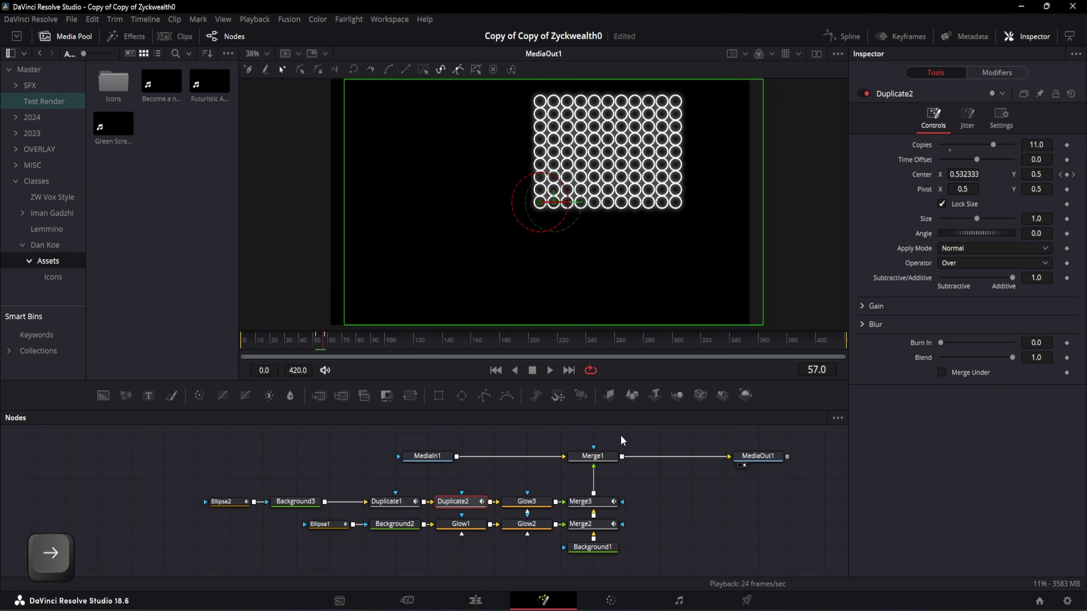
pyautogui.press('Left')
pyautogui.press('Right')
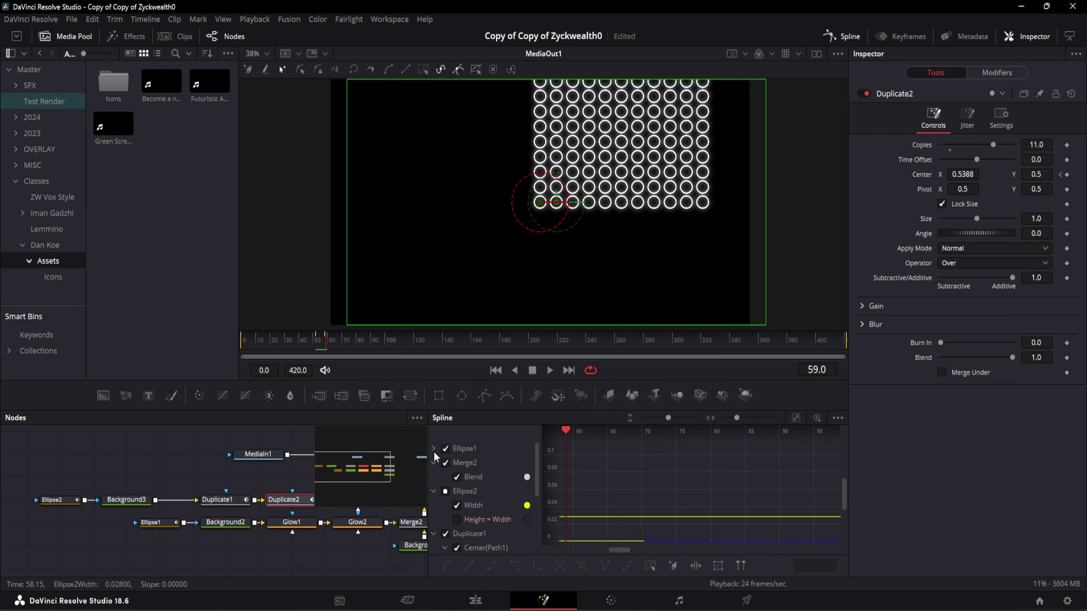
# - Show only the Duplicate1 and Duplicate2 curves in the Spline editor, smooth all their keyframes and play the animation
pyautogui.click(434, 462)
pyautogui.click(434, 477)
pyautogui.click(434, 491)
pyautogui.click(434, 505)
pyautogui.click(434, 520)
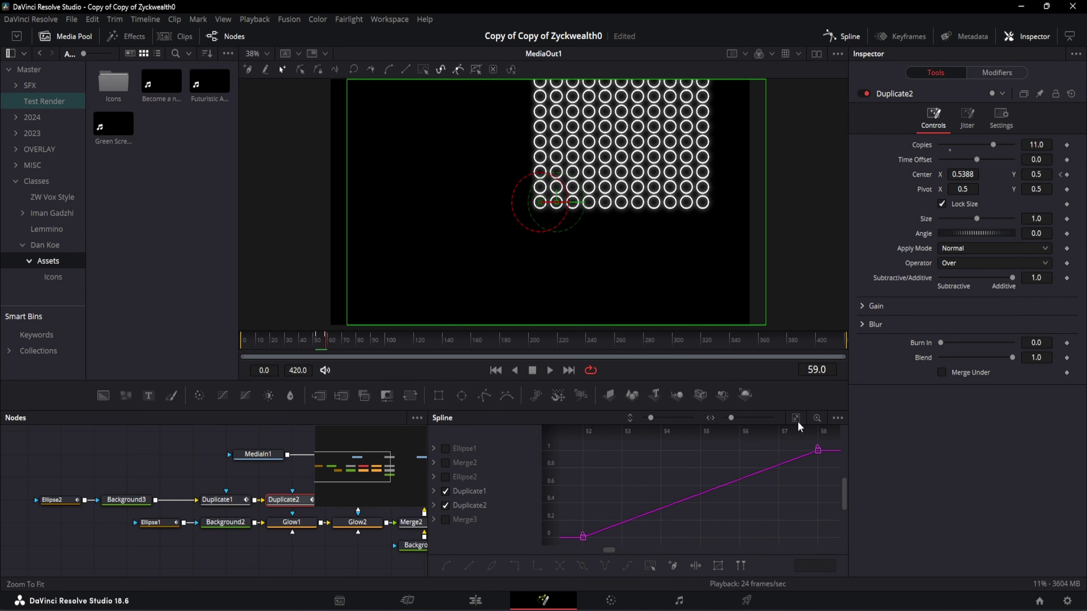
pyautogui.hotkey('ctrl', 'a')
pyautogui.press('s')
pyautogui.press('space')
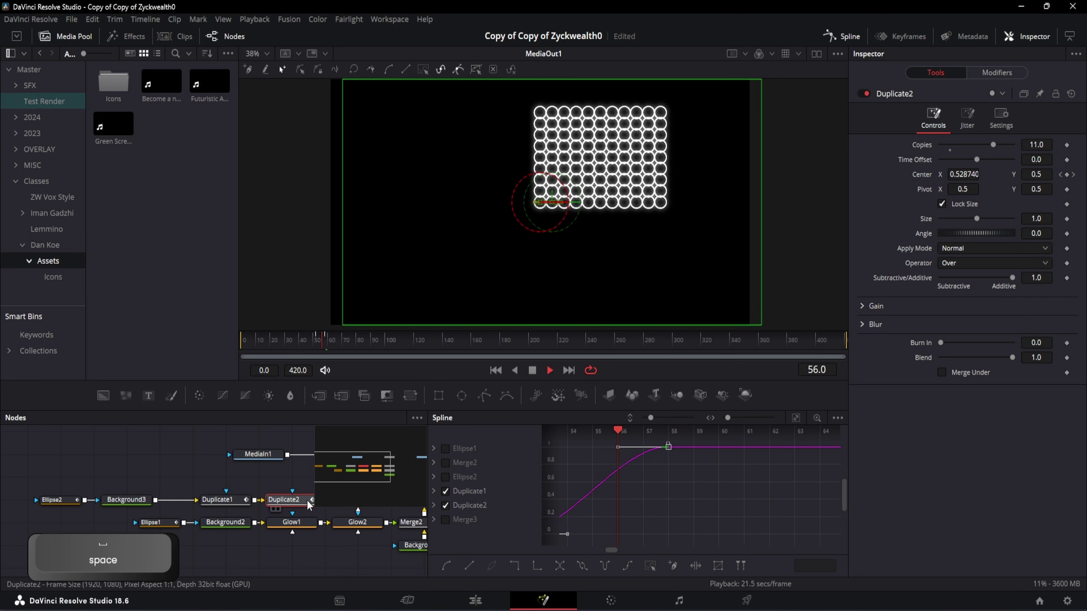
# - Keyframe Ellipse2's Center at 0.5, 0.5 on frame 52
pyautogui.click(315, 340)
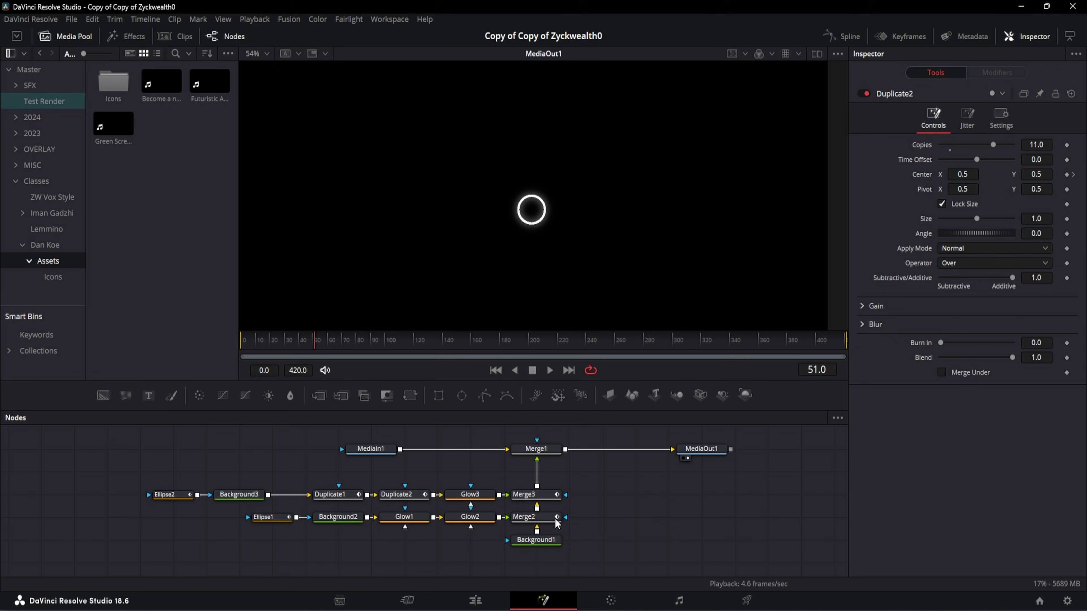
pyautogui.click(186, 498)
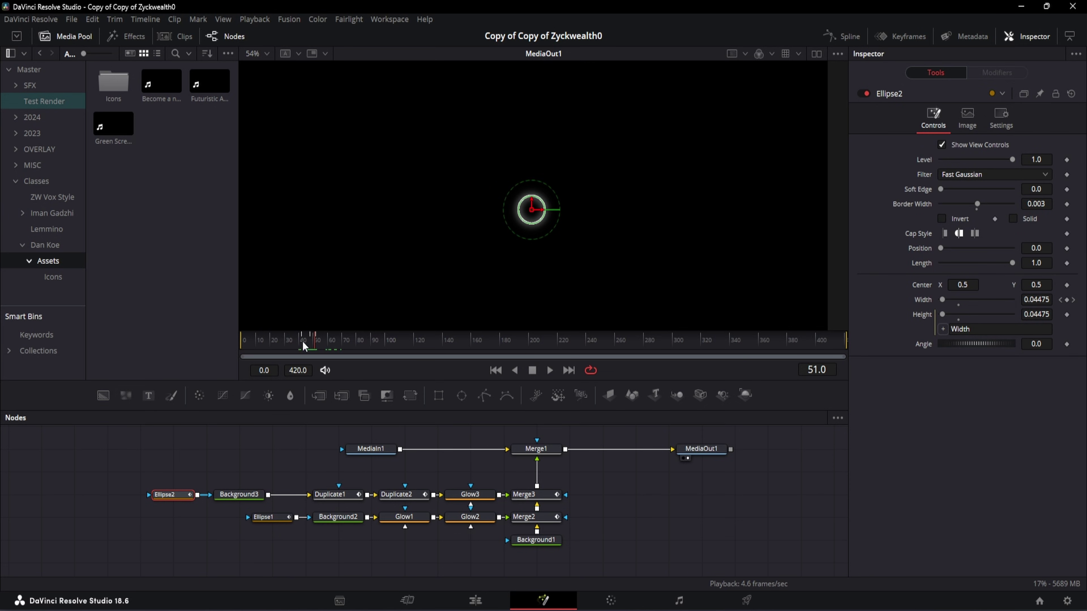
pyautogui.moveTo(316, 344); pyautogui.dragTo(317, 345)
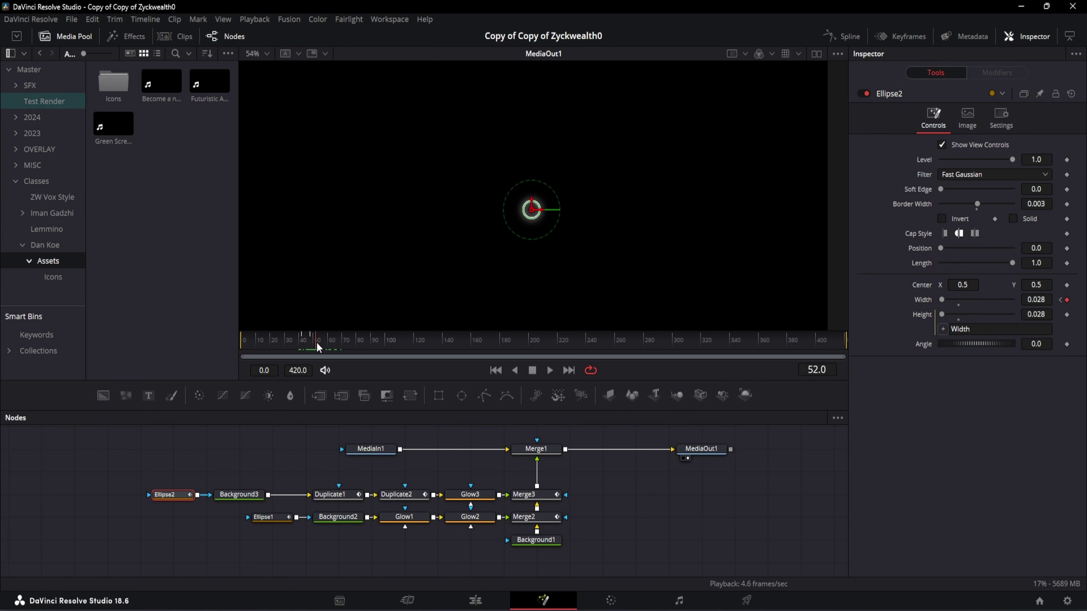
pyautogui.click(1067, 285)
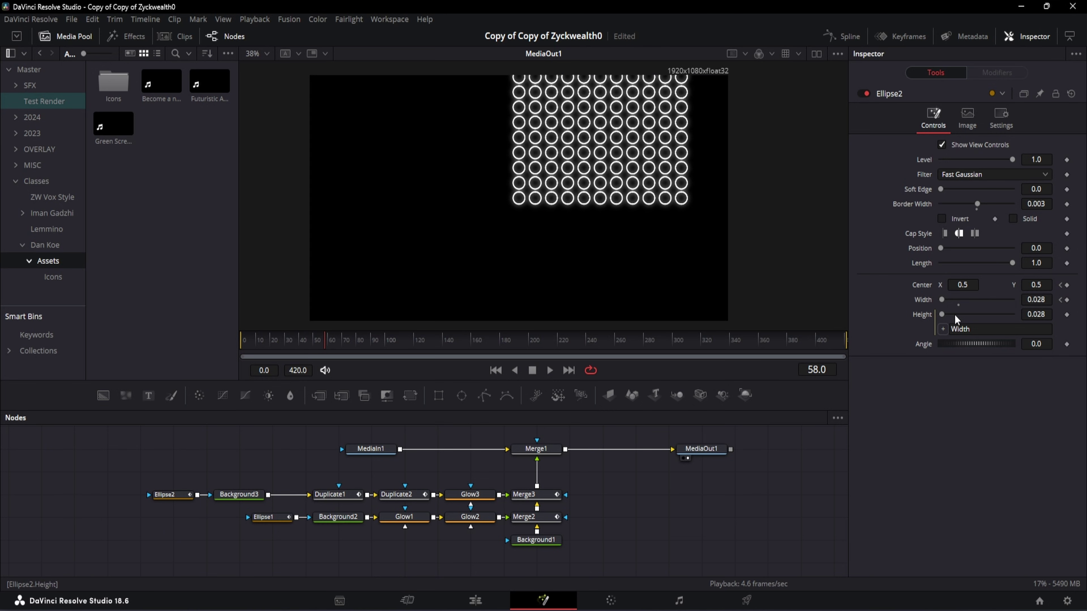
# - Keyframe Ellipse2's Center at X 0.304 and Y 0.251 on frame 58 to centre the ring grid
pyautogui.doubleClick(963, 285)
pyautogui.write('0.304')
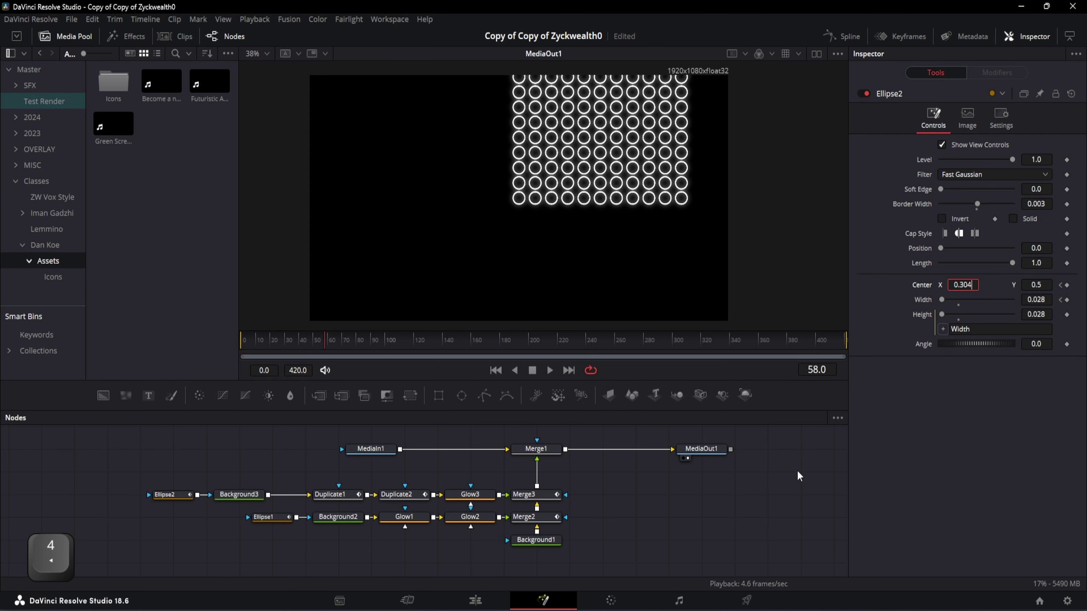
pyautogui.press('Tab')
pyautogui.write('0.251')
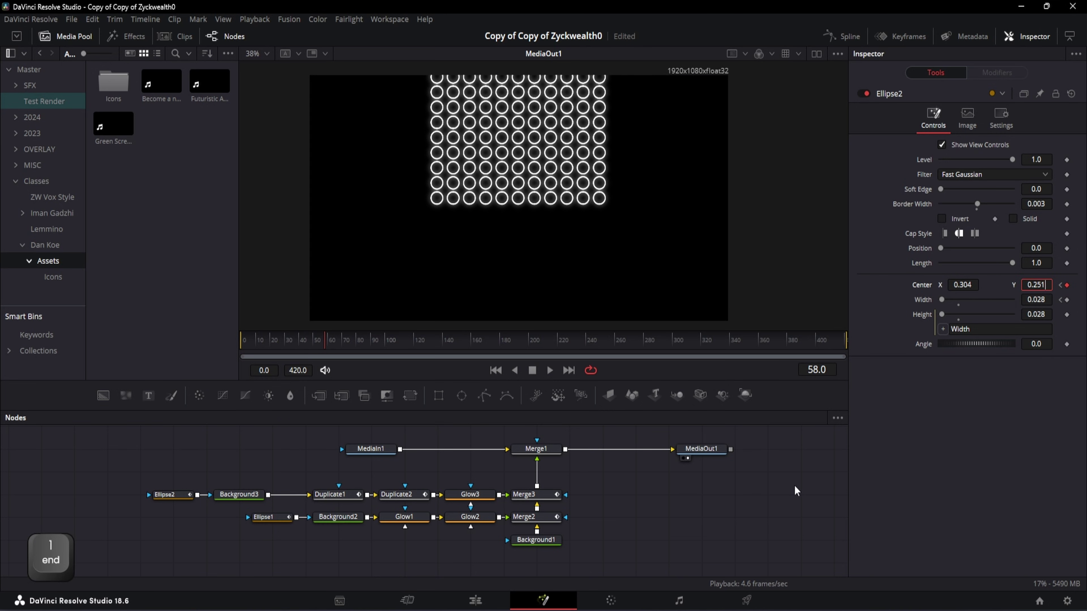
pyautogui.press('Return')
# - Isolate Ellipse2's Center displacement curve in the Spline editor and smooth its keyframes
pyautogui.hotkey('shift', 'F8')
pyautogui.click(387, 477)
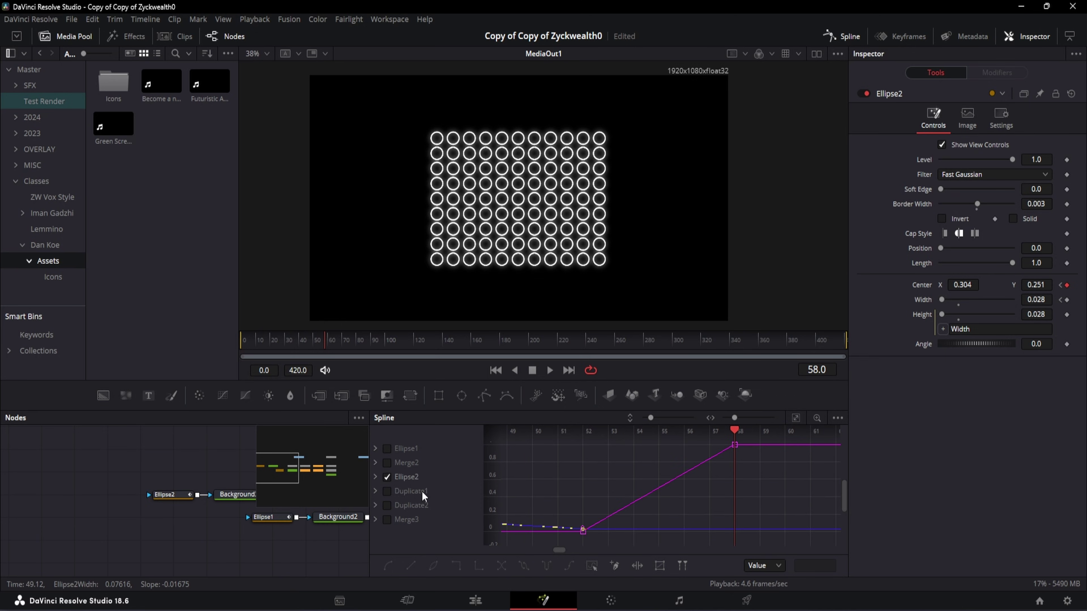
pyautogui.click(377, 477)
pyautogui.click(409, 533)
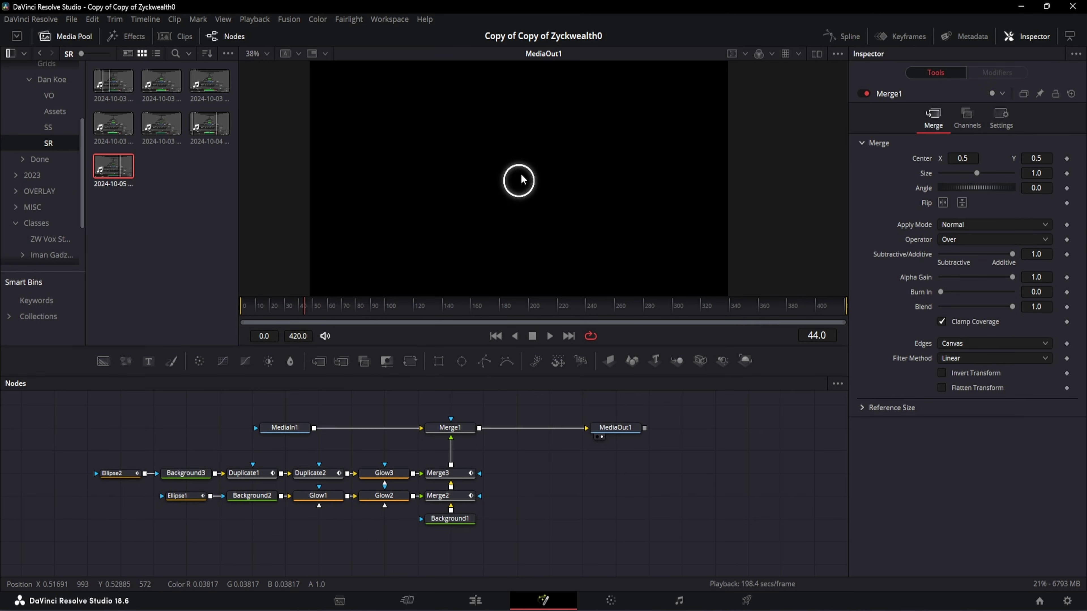
# - Set Ellipse2's Soft Edge to 0.00136 to soften the ring's outline
pyautogui.scroll(10, 523, 180)
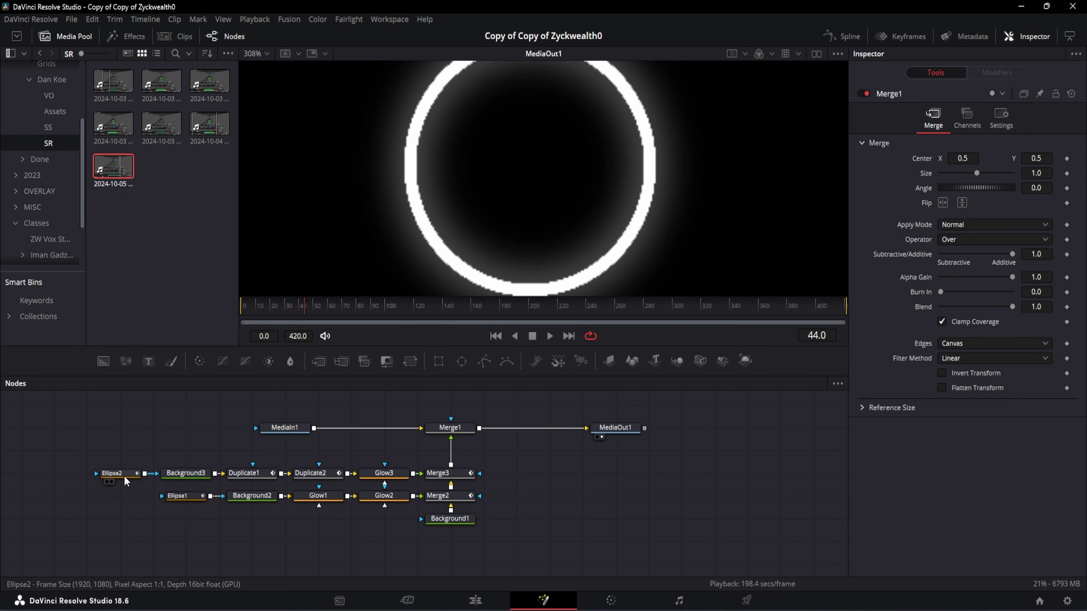
pyautogui.click(124, 475)
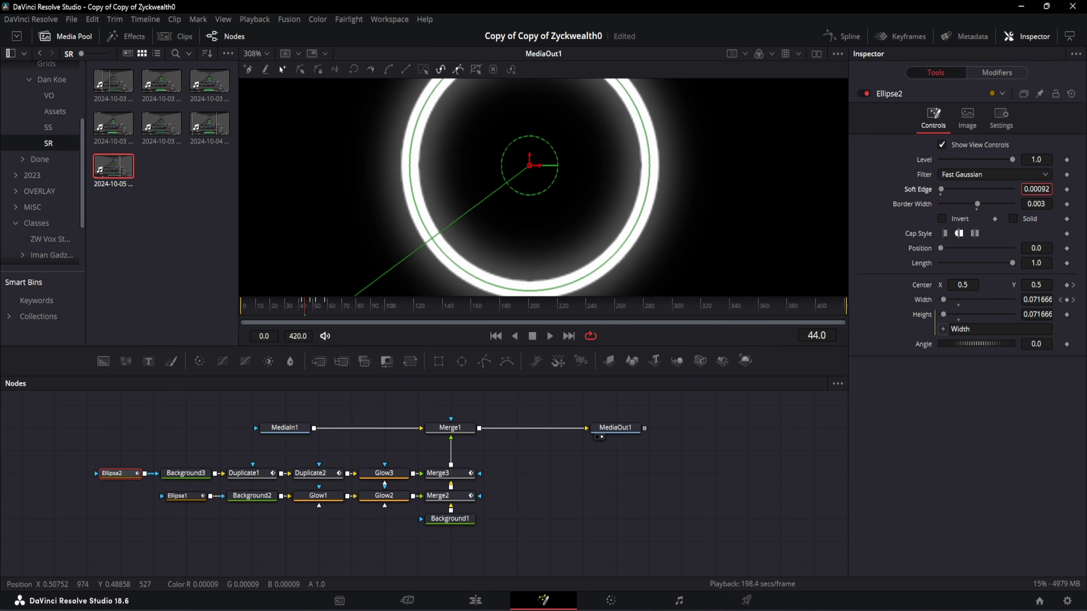
pyautogui.hotkey('shift', 'z')
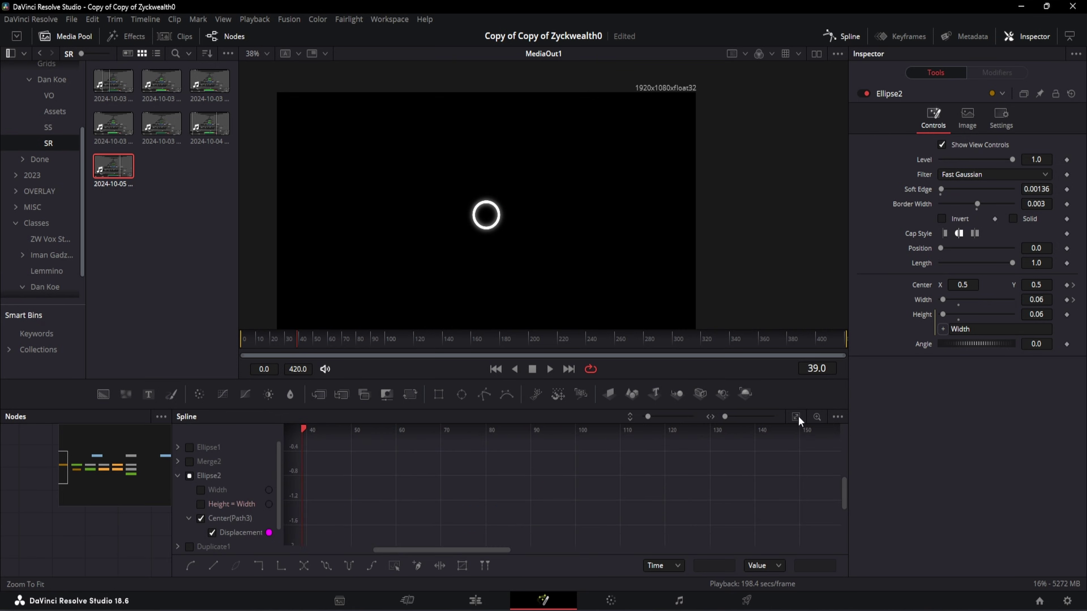
# - Inspect the full displacement curve of Ellipse2's Center, hide Ellipse2's curves, and close the Spline editor
pyautogui.click(796, 417)
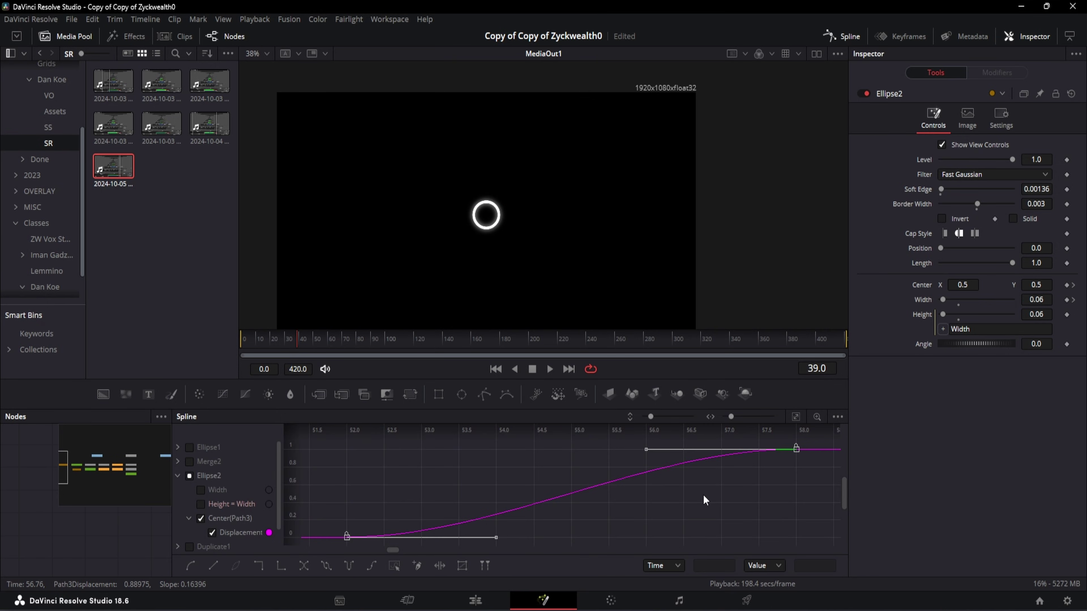
pyautogui.scroll(-3, 686, 496)
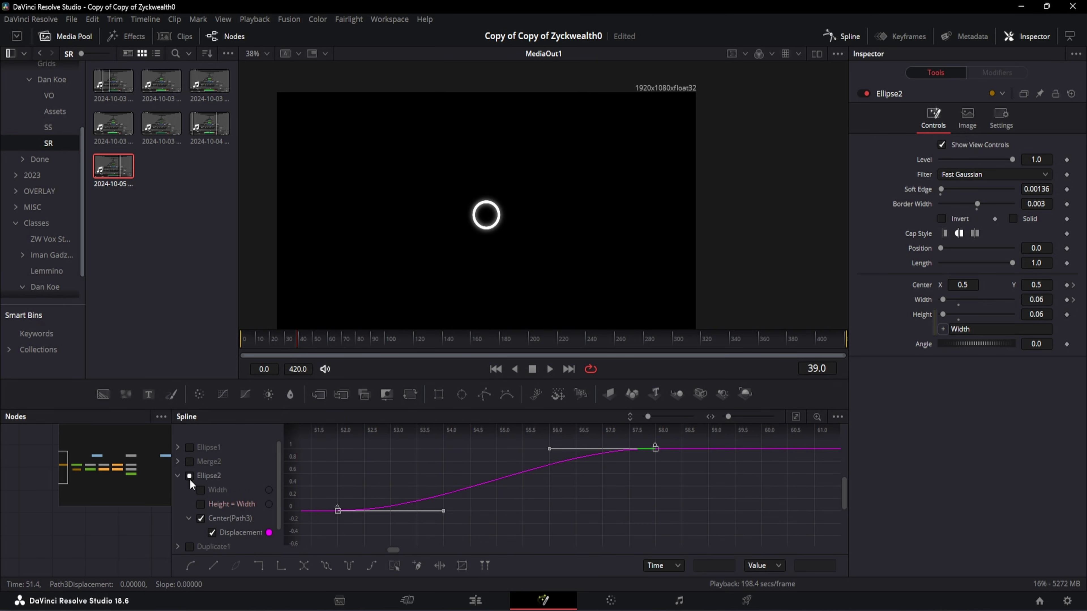
pyautogui.click(178, 476)
pyautogui.click(191, 476)
pyautogui.moveTo(170, 524); pyautogui.dragTo(400, 517)
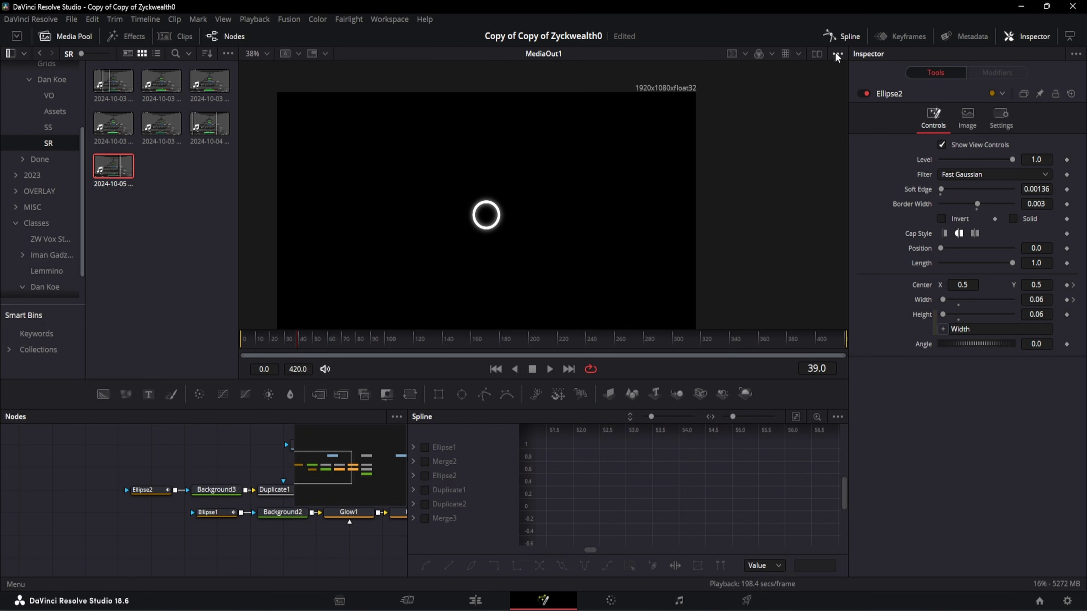
pyautogui.click(840, 36)
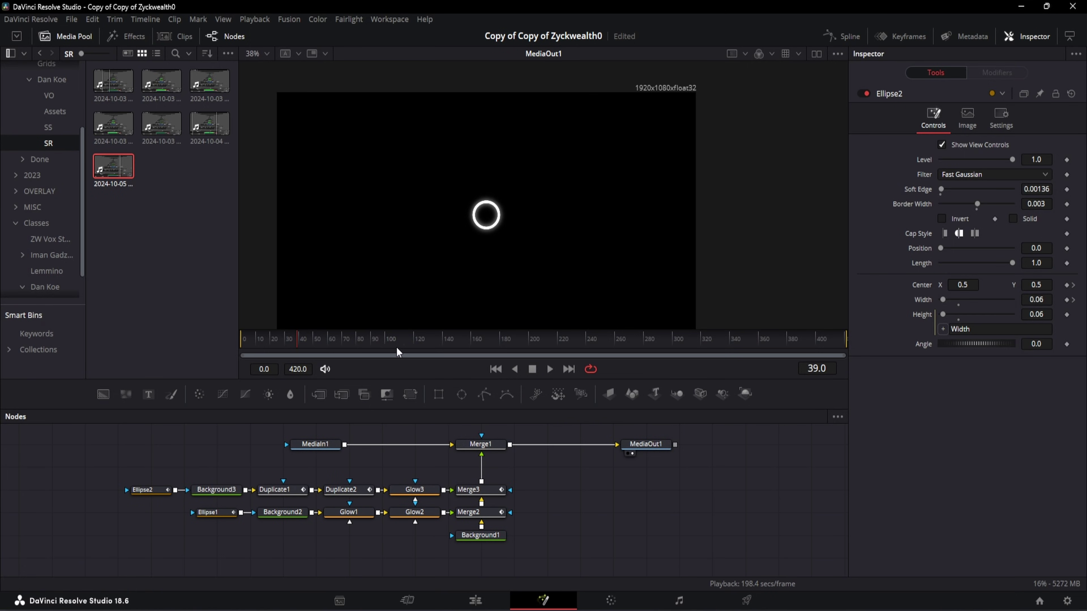
# - Keyframe the current Center values of Ellipse2, Duplicate1 and Duplicate2 on frame 76
pyautogui.click(349, 340)
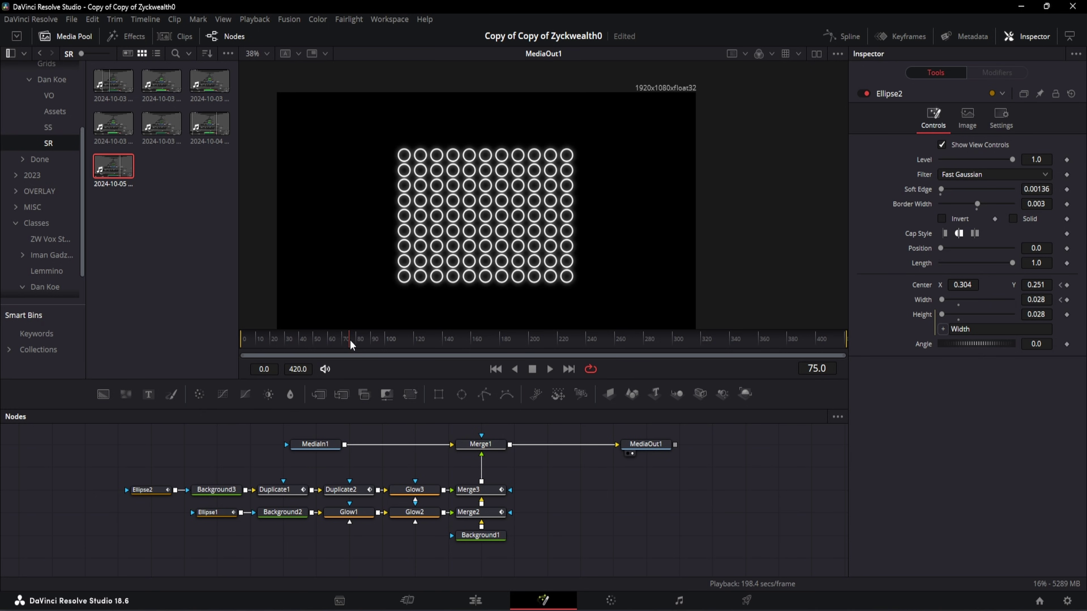
pyautogui.click(159, 492)
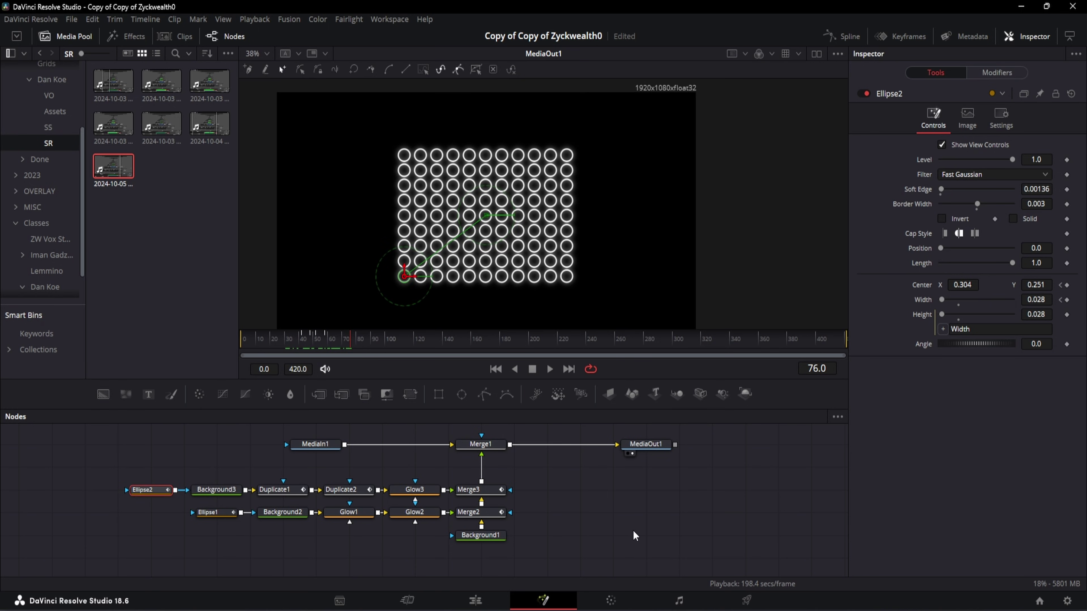
pyautogui.click(284, 494)
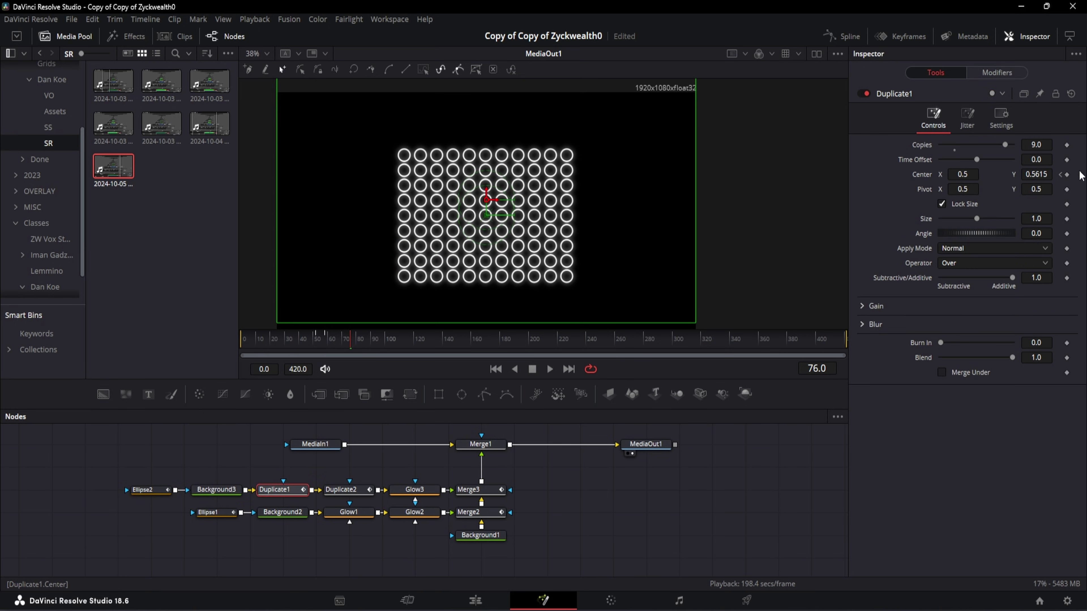
pyautogui.click(347, 489)
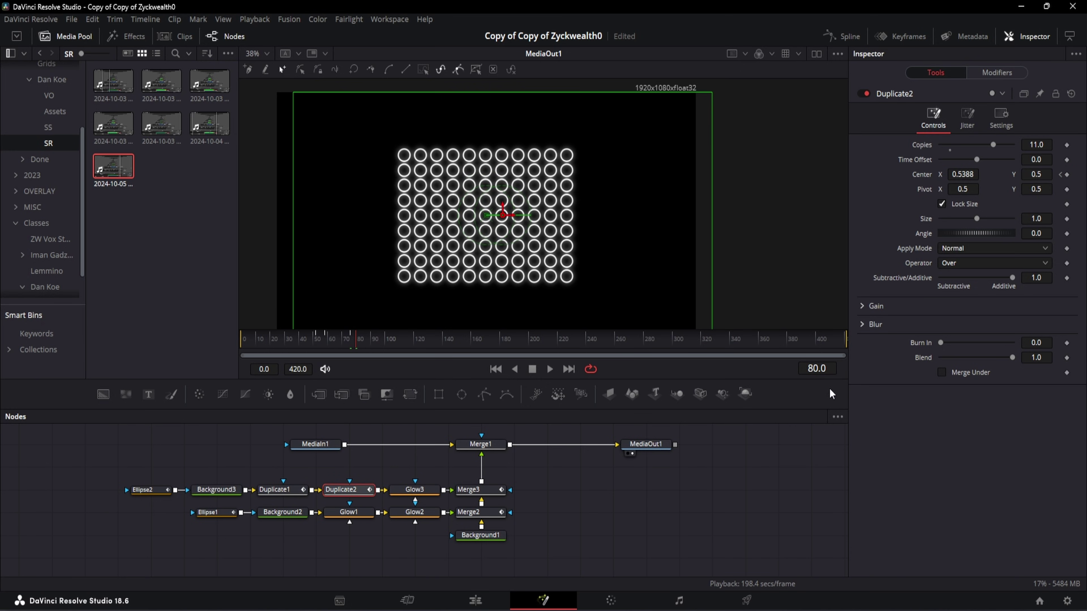
# - Keyframe Ellipse2's Center at X 0.5 and Y 0.5 on frame 80
pyautogui.click(145, 489)
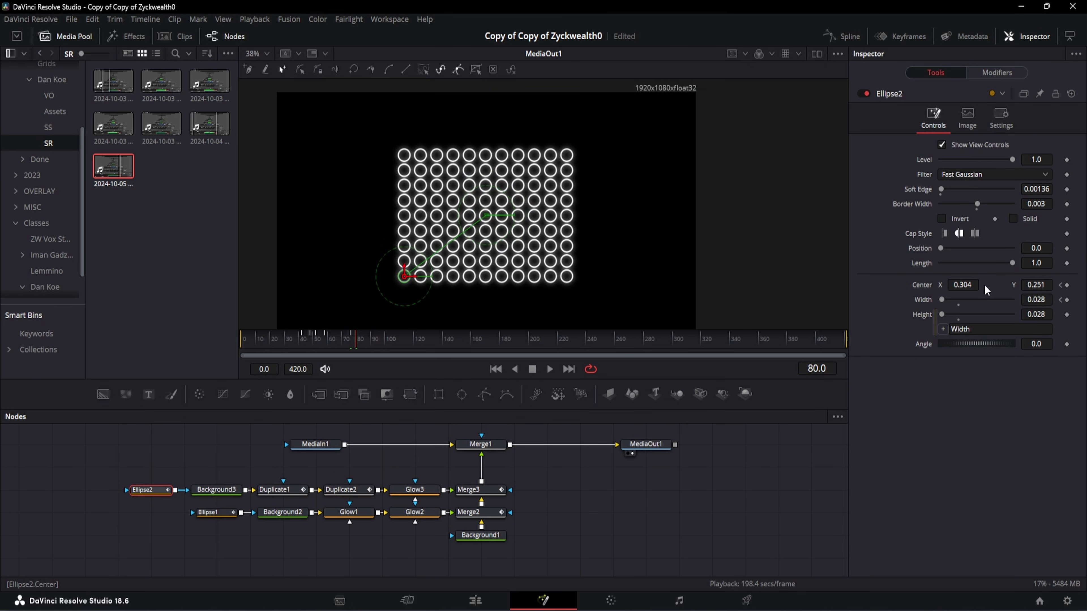
pyautogui.doubleClick(1040, 284)
pyautogui.write('.5')
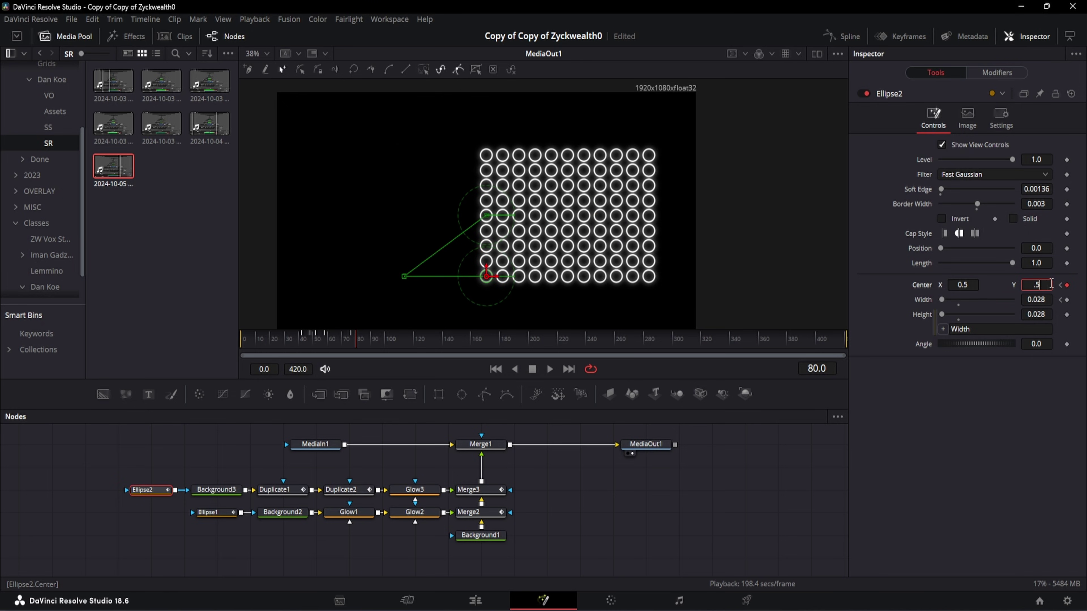
pyautogui.press('Return')
# - Set Duplicate1's Center Y and Duplicate2's Center X to 0.5 on frame 80 to collapse the grid into one ring
pyautogui.click(278, 490)
pyautogui.doubleClick(1036, 174)
pyautogui.write('.5')
pyautogui.press('Return')
pyautogui.click(369, 494)
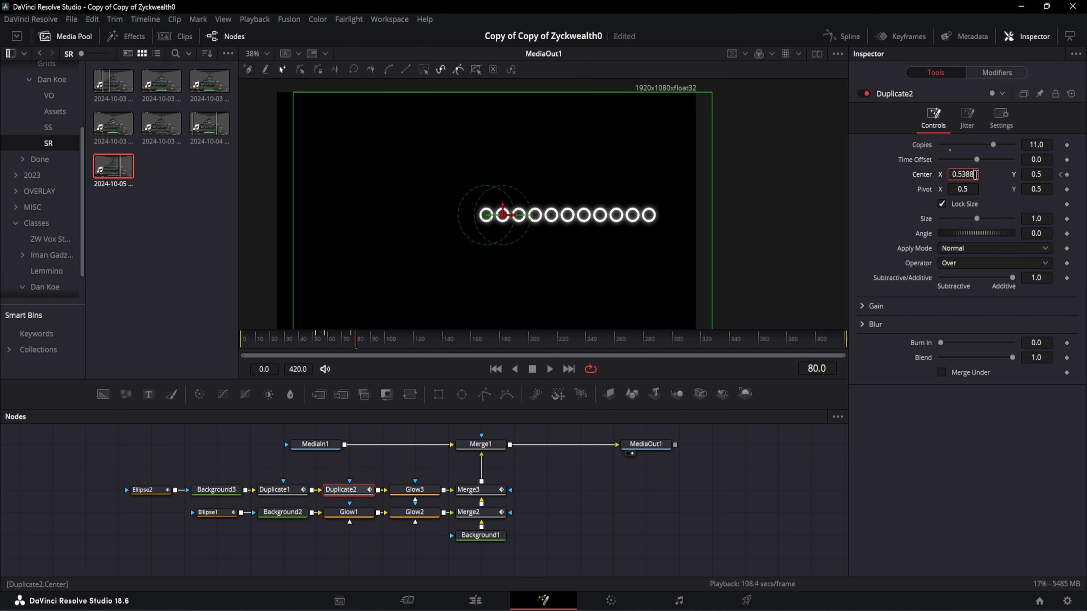
pyautogui.scroll(8, 527, 210)
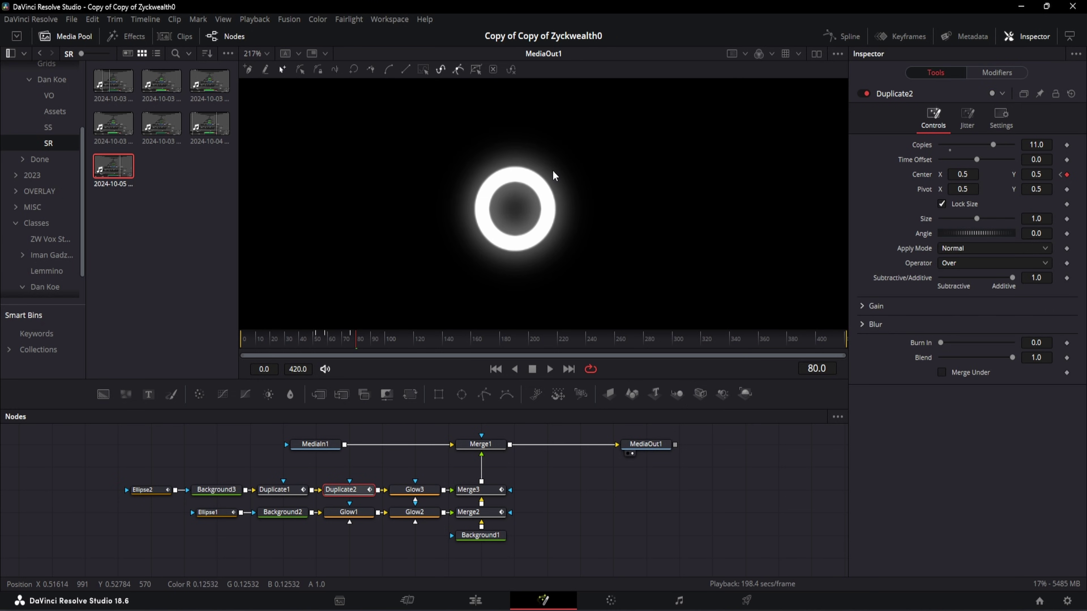
# - Keyframe Ellipse2's current Border Width on frame 76 and set it to 0.0003 on frame 80
pyautogui.click(353, 342)
pyautogui.click(147, 490)
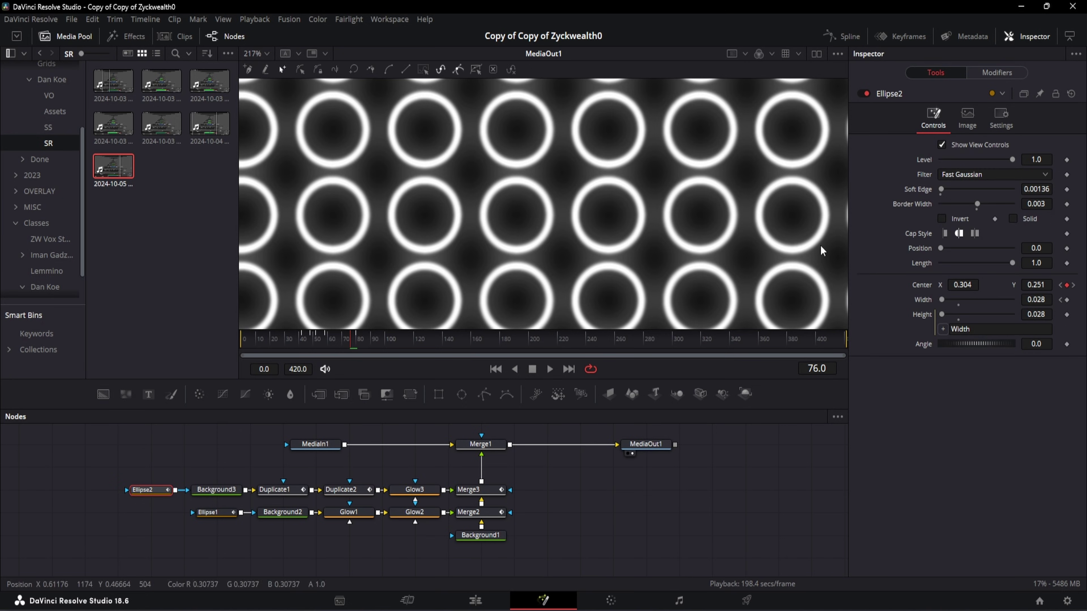
pyautogui.click(1066, 204)
pyautogui.click(357, 343)
pyautogui.moveTo(1036, 203); pyautogui.dragTo(1023, 204)
pyautogui.scroll(-8, 587, 215)
pyautogui.scroll(1, 638, 244)
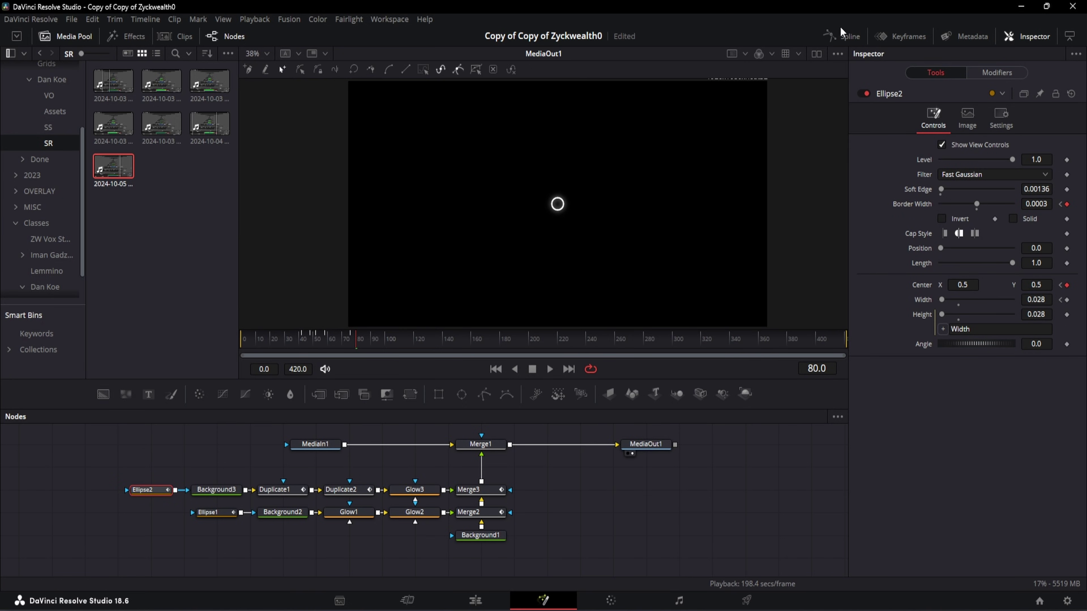
# - Smooth the frame 76 to 80 keyframes of Ellipse2, Duplicate1 and Duplicate2 in the Spline editor
pyautogui.click(842, 36)
pyautogui.click(388, 476)
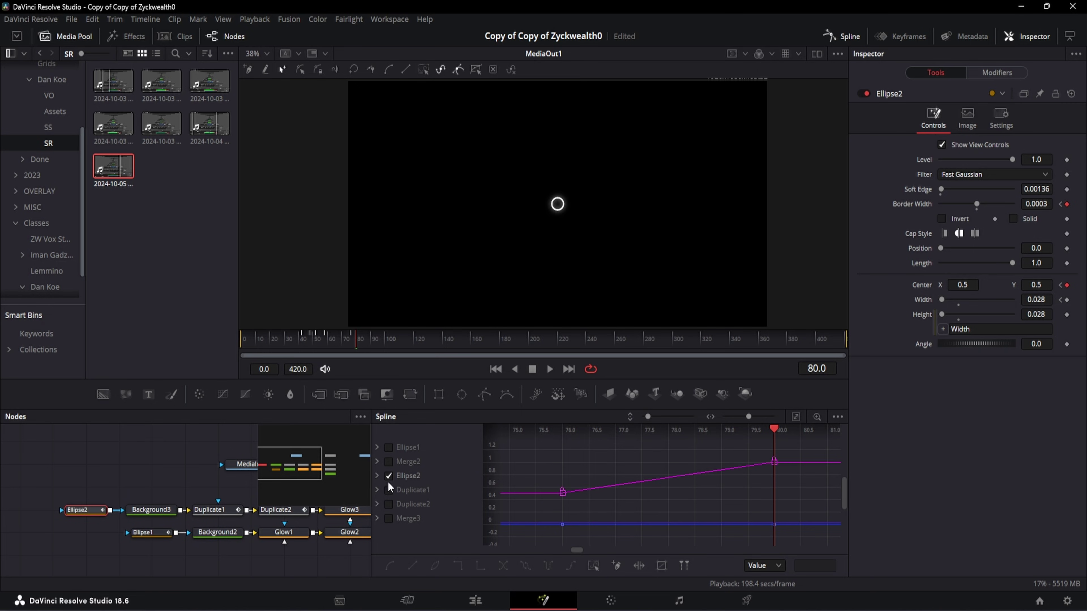
pyautogui.click(389, 490)
pyautogui.click(389, 504)
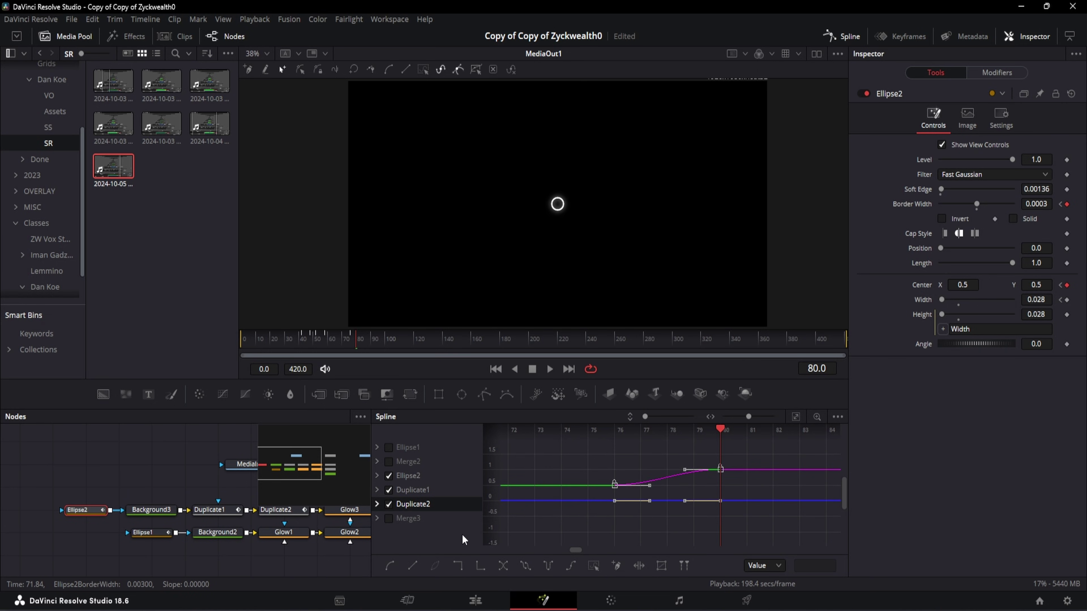
pyautogui.scroll(1, 686, 501)
pyautogui.scroll(-6, 660, 495)
pyautogui.scroll(2, 660, 495)
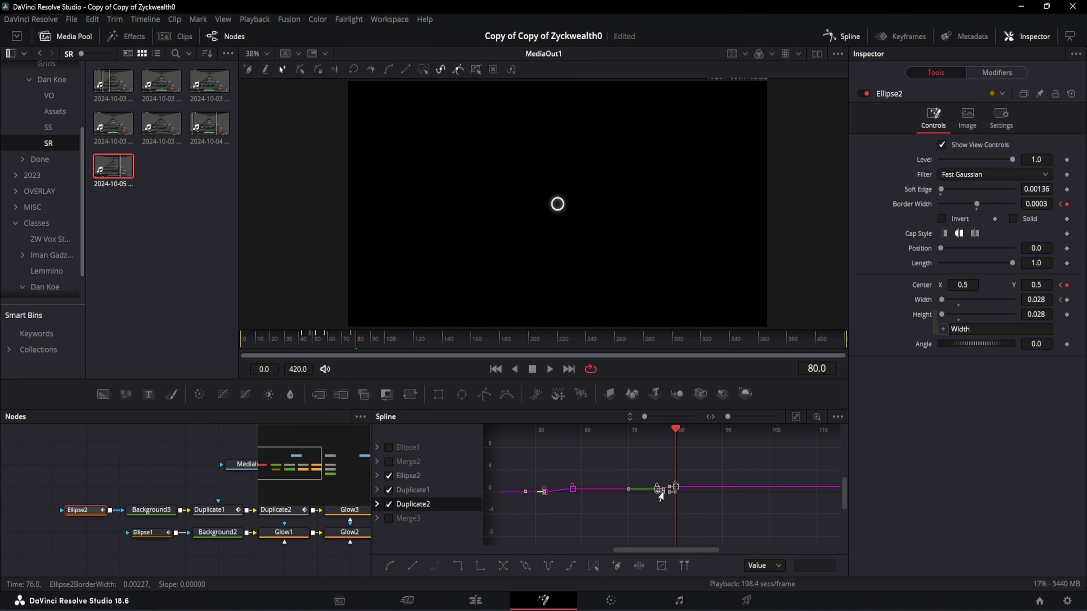
pyautogui.click(846, 37)
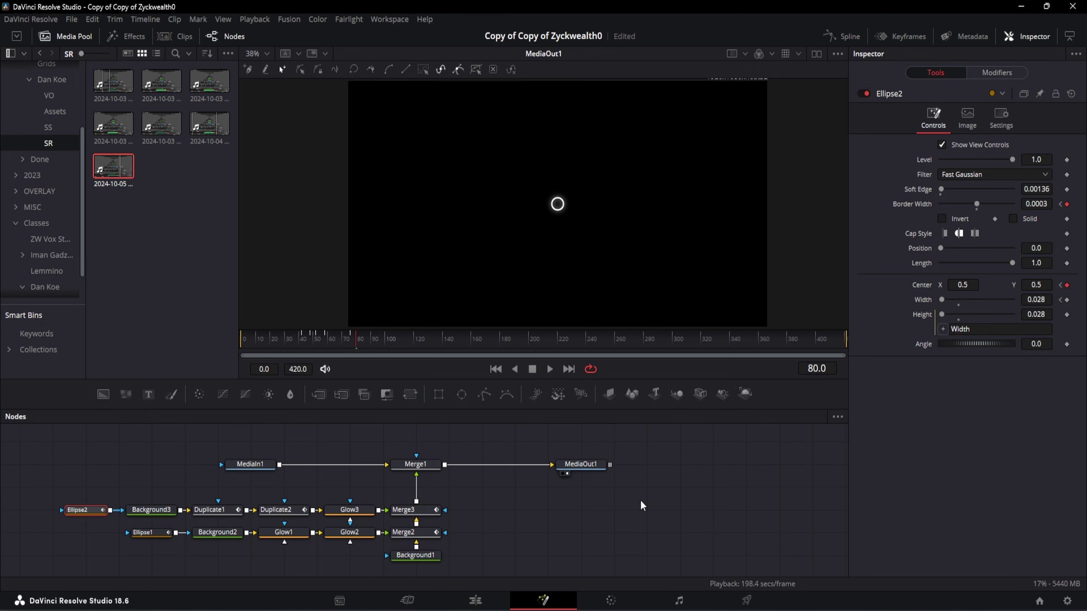
pyautogui.moveTo(351, 338); pyautogui.dragTo(353, 339)
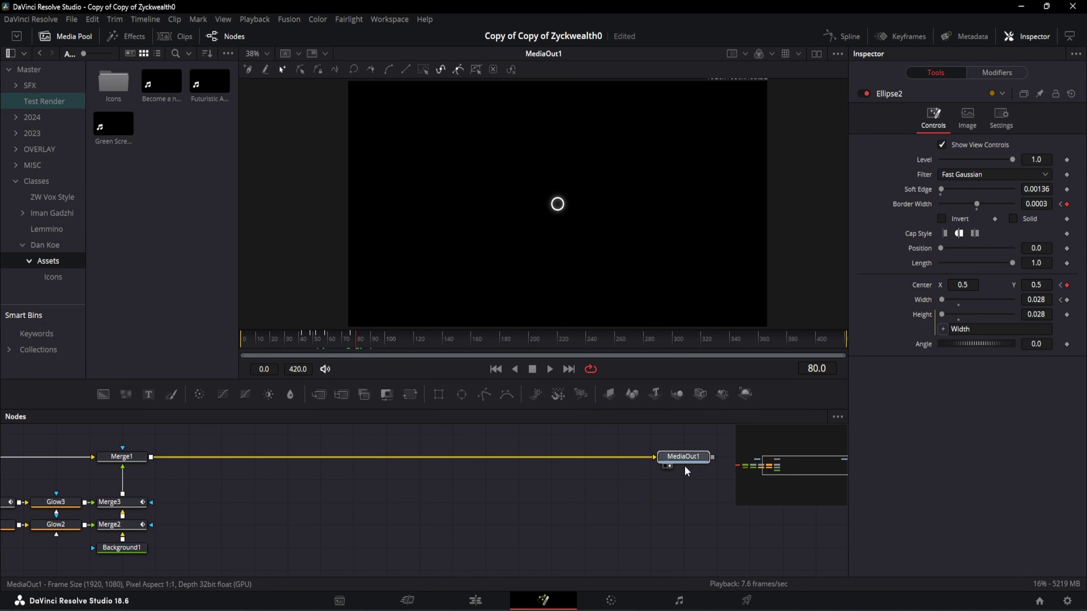
# - Insert a Merge before MediaOut1 and feed it a new Background with Alpha set to 0
pyautogui.hotkey('shift', 'space')
pyautogui.write('merge')
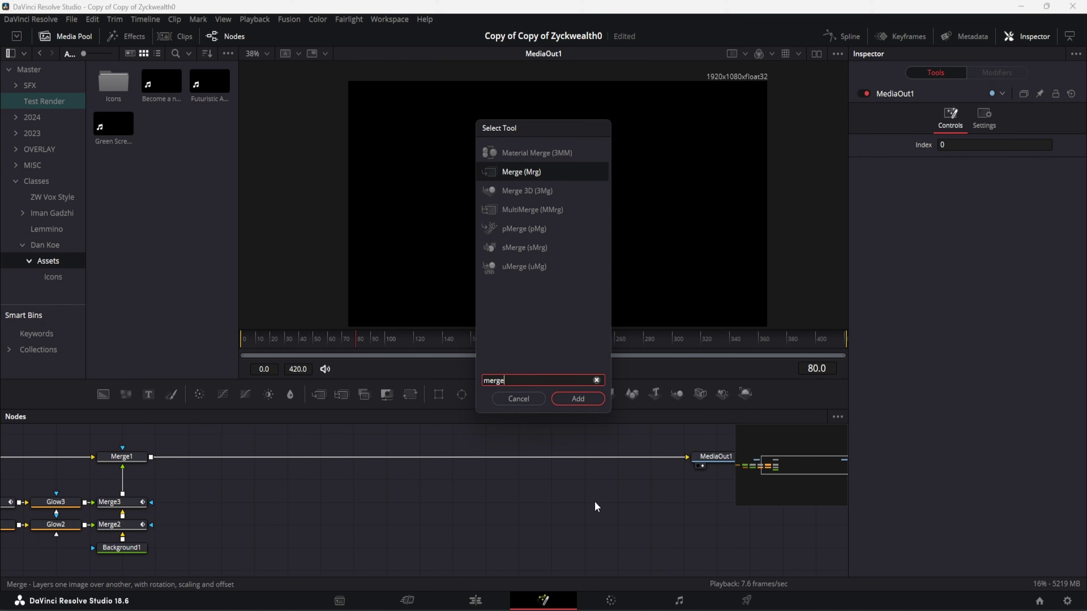
pyautogui.press('Return')
pyautogui.hotkey('shift', 'space')
pyautogui.write('back')
pyautogui.press('Return')
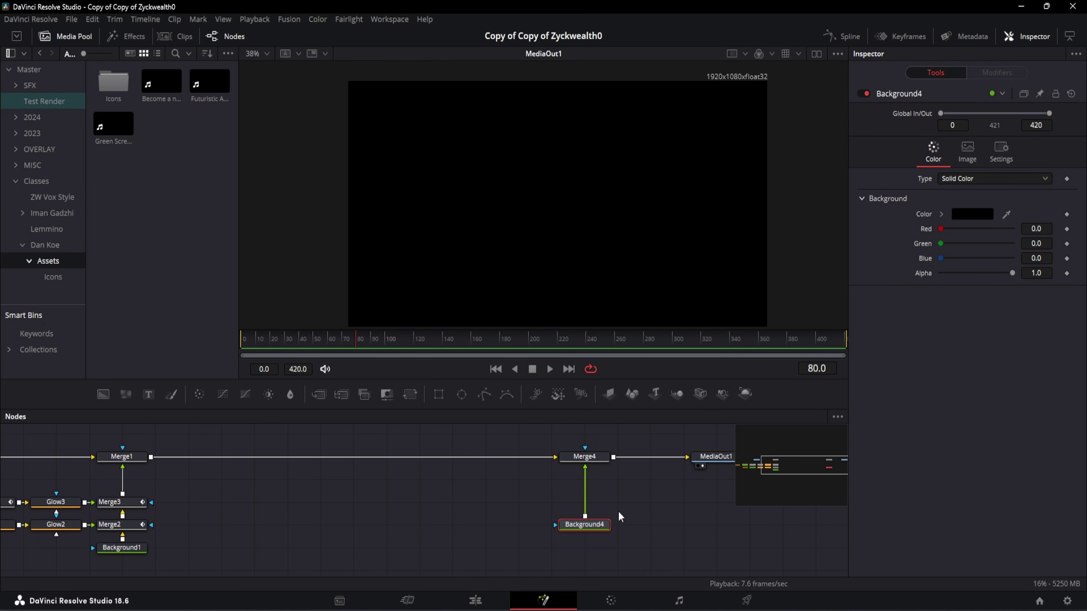
pyautogui.moveTo(1011, 274); pyautogui.dragTo(899, 274)
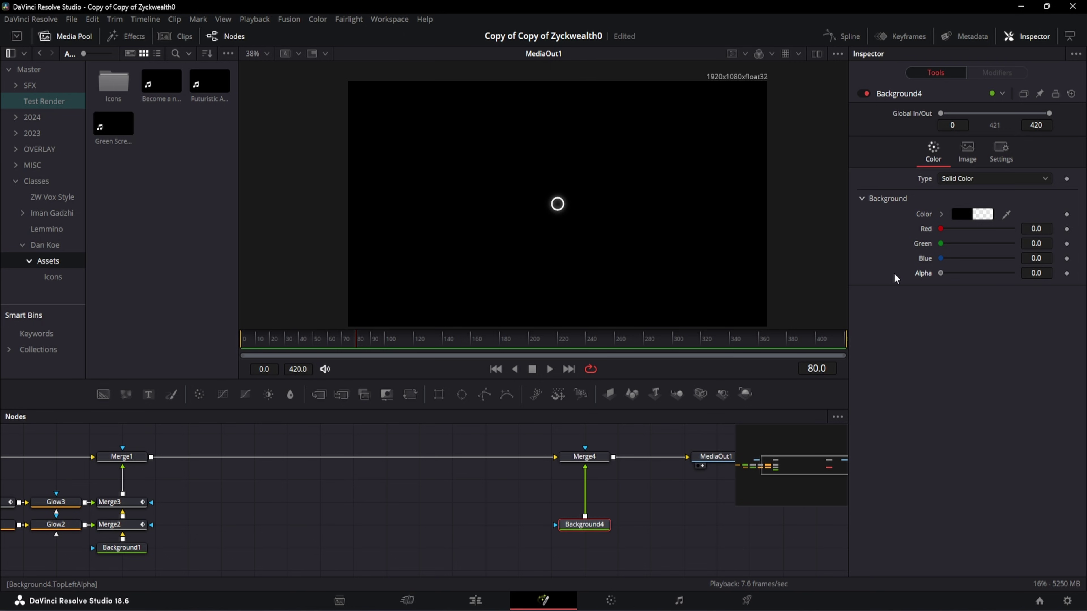
# - Bring the graphic-design icon from the Icons bin into the node graph and chain Transform, Glow and Transform nodes after it
pyautogui.doubleClick(112, 89)
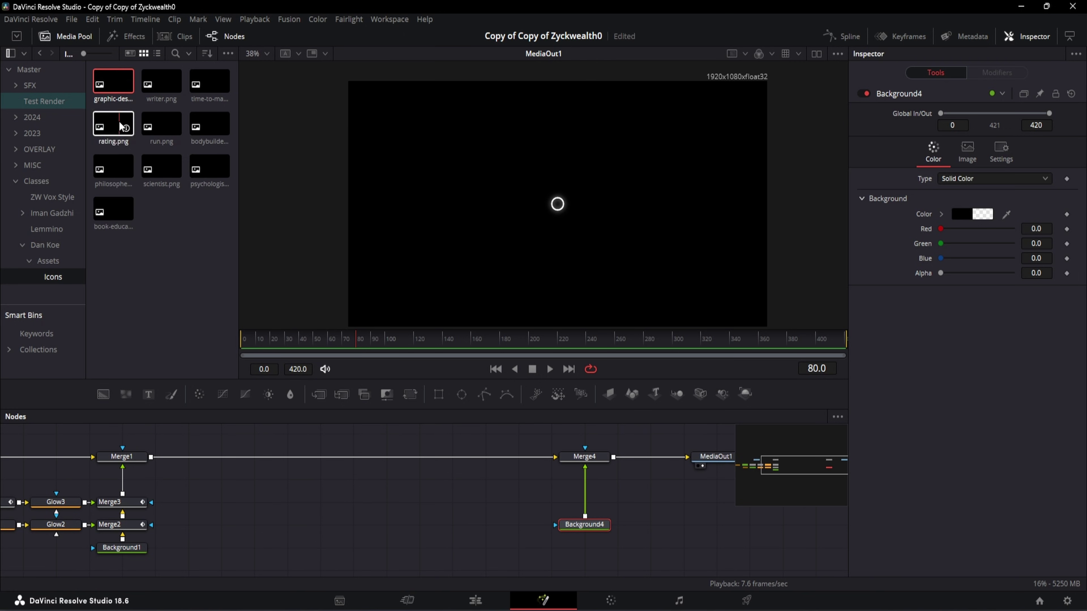
pyautogui.moveTo(112, 89); pyautogui.dragTo(333, 503)
pyautogui.hotkey('shift', 'space')
pyautogui.write('bactrans')
pyautogui.press('Return')
pyautogui.hotkey('shift', 'space')
pyautogui.write('glo')
pyautogui.press('Return')
pyautogui.hotkey('shift', 'space')
pyautogui.write('tra')
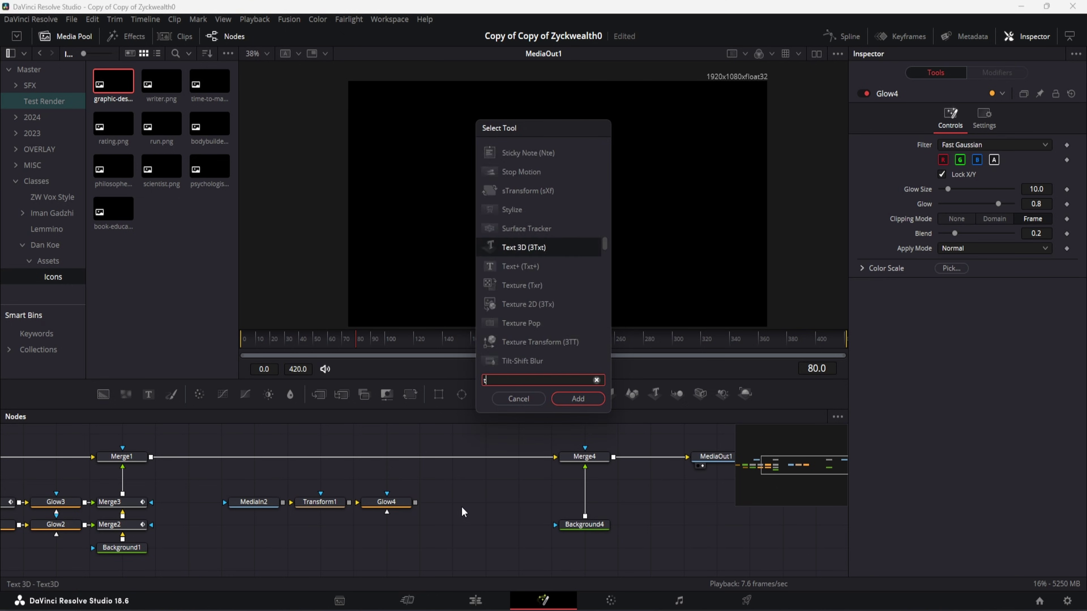
pyautogui.press('Return')
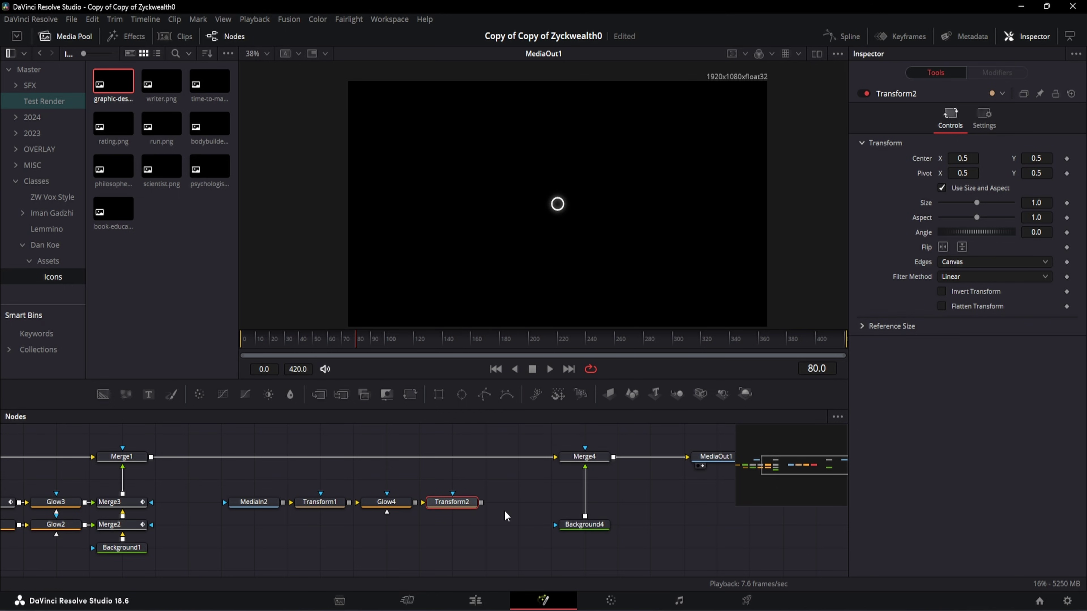
# - Add a Merge after Background4 and connect Transform2's output to it as the foreground
pyautogui.hotkey('shift', 'space')
pyautogui.write('merg')
pyautogui.press('Return')
pyautogui.moveTo(524, 507); pyautogui.dragTo(481, 501)
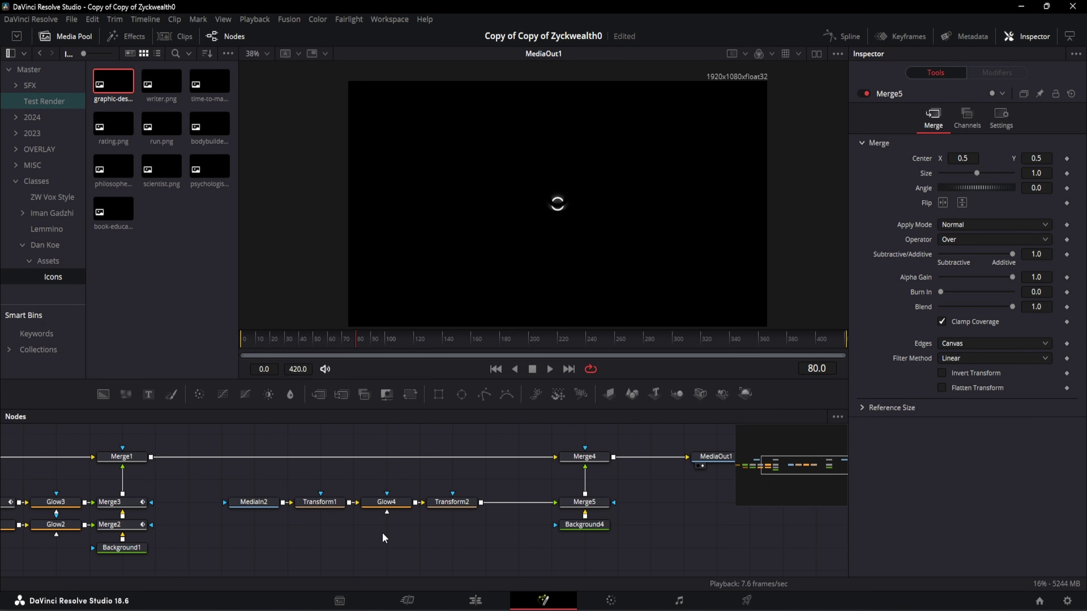
# - Insert a Merge between Transform1 and Glow4 and connect a new Background to its foreground
pyautogui.moveTo(382, 532); pyautogui.dragTo(478, 501)
pyautogui.moveTo(410, 505); pyautogui.dragTo(443, 506)
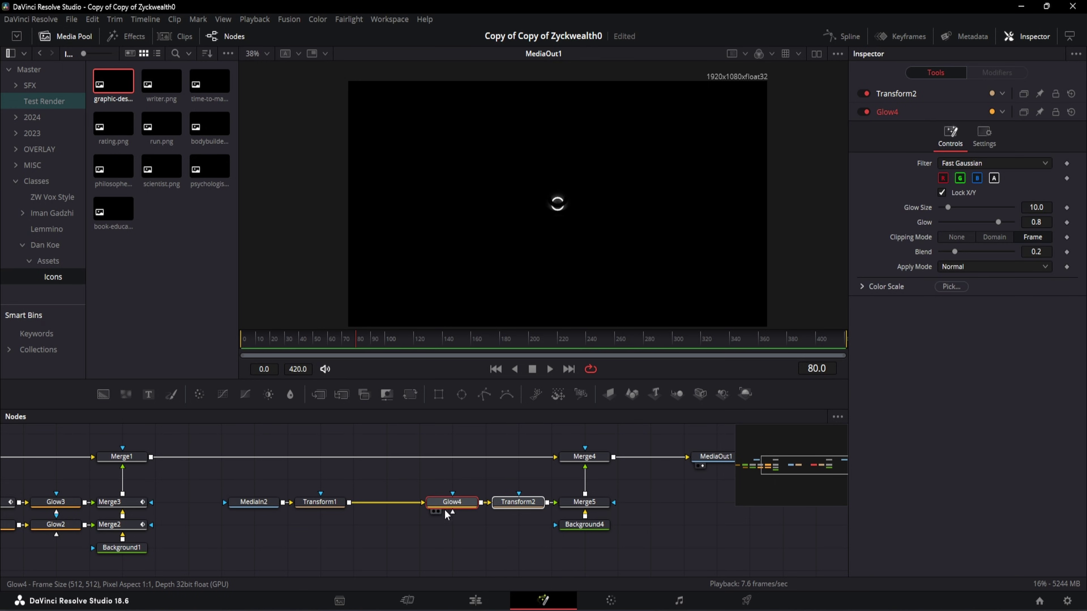
pyautogui.hotkey('shift', 'space')
pyautogui.write('merge')
pyautogui.click(575, 401)
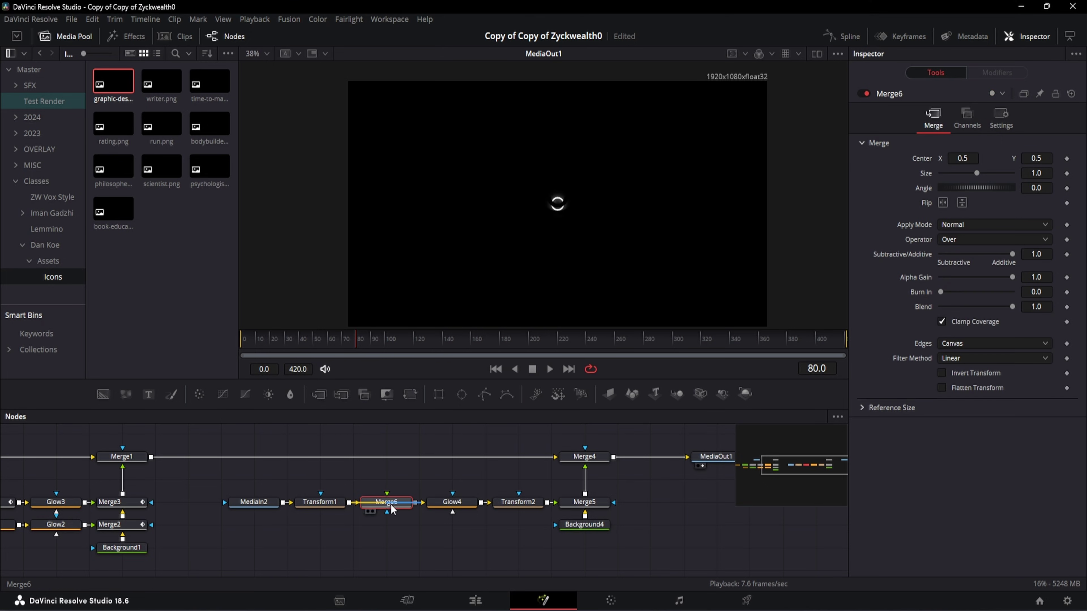
pyautogui.hotkey('shift', 'space')
pyautogui.write('bac')
pyautogui.click(577, 399)
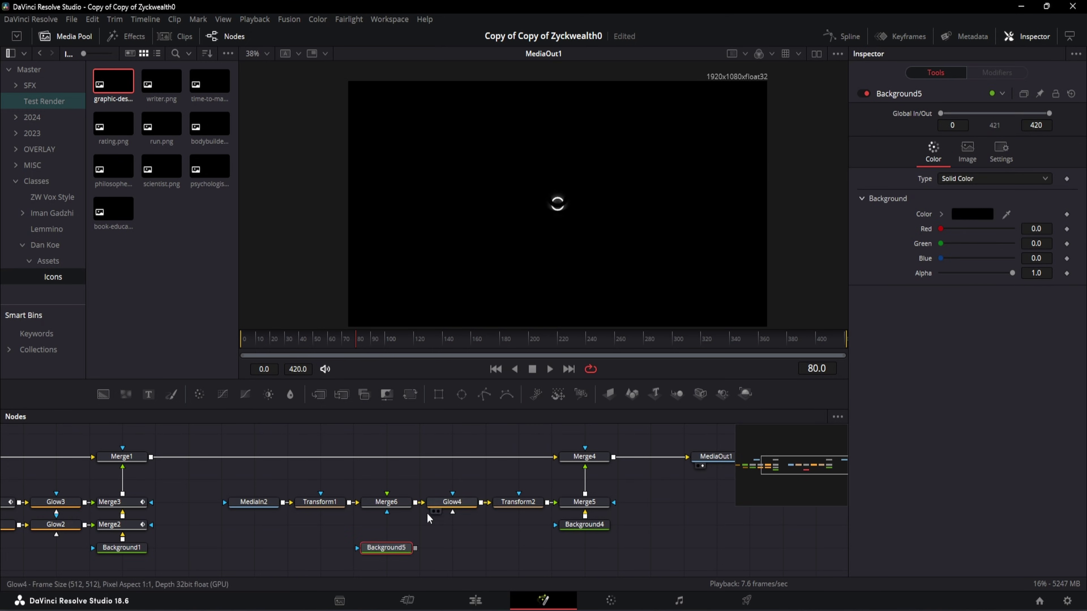
pyautogui.moveTo(415, 548); pyautogui.dragTo(392, 525)
# - Set Background5's colour to white, #ffffff
pyautogui.click(971, 214)
pyautogui.click(677, 294)
pyautogui.moveTo(680, 298); pyautogui.dragTo(680, 208)
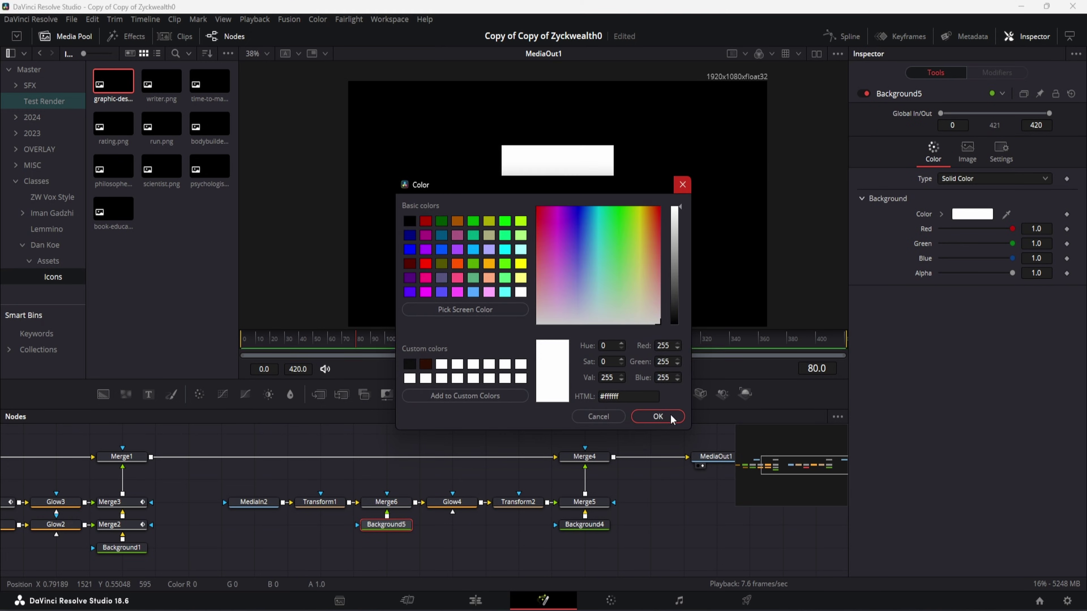
pyautogui.click(658, 416)
# - Set Merge6's Operator to In so the white fill takes the icon's shape
pyautogui.click(386, 502)
pyautogui.click(968, 240)
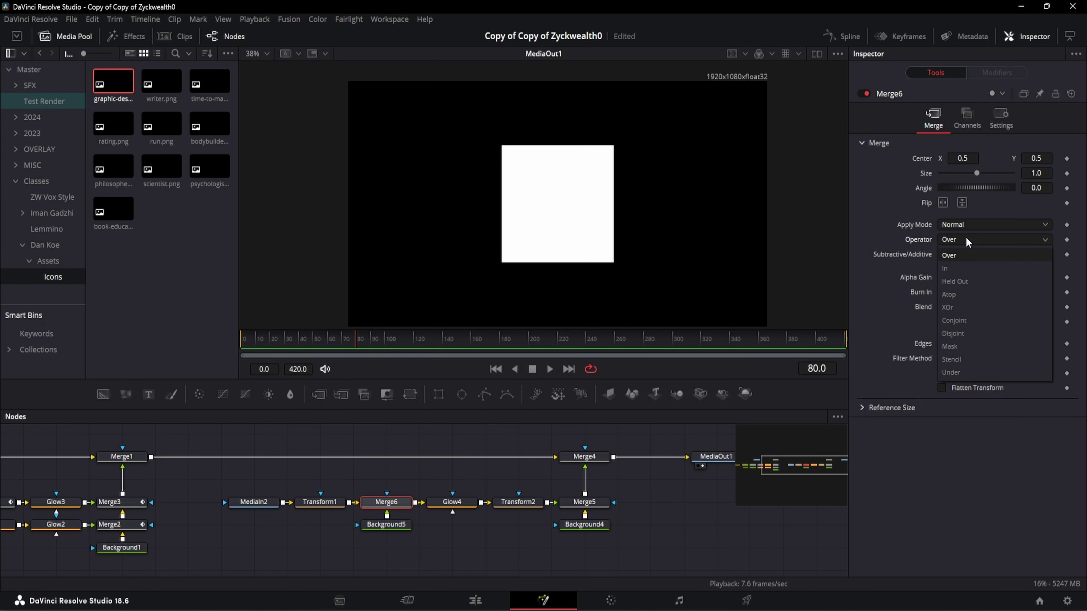
pyautogui.click(952, 267)
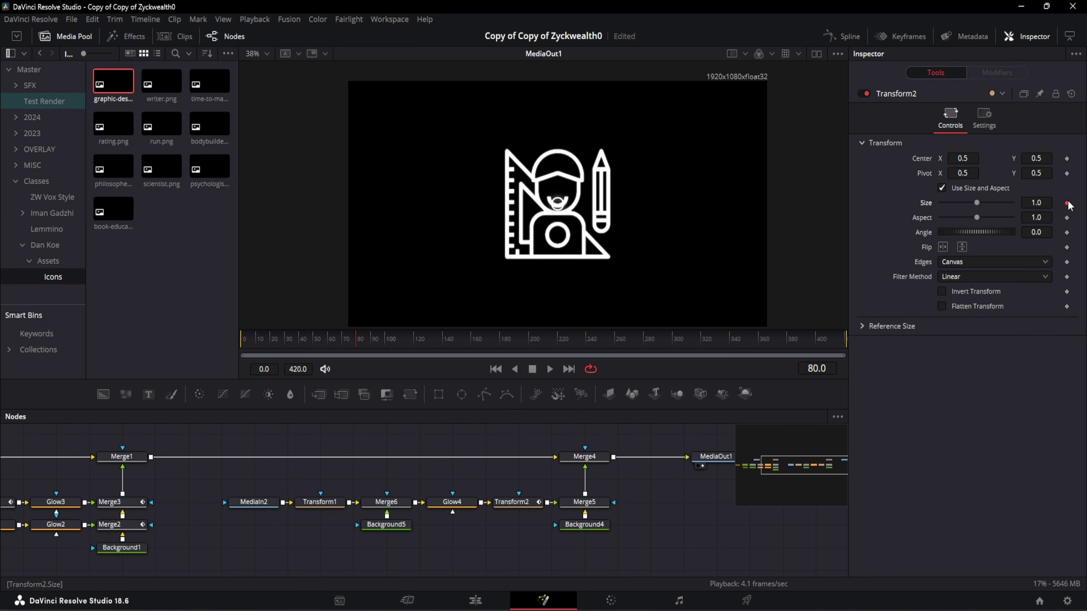
# - Keyframe Transform2's Size at 0.0 on frame 80 and 0.516 on frame 84 to scale the icon up
pyautogui.moveTo(973, 205); pyautogui.dragTo(917, 206)
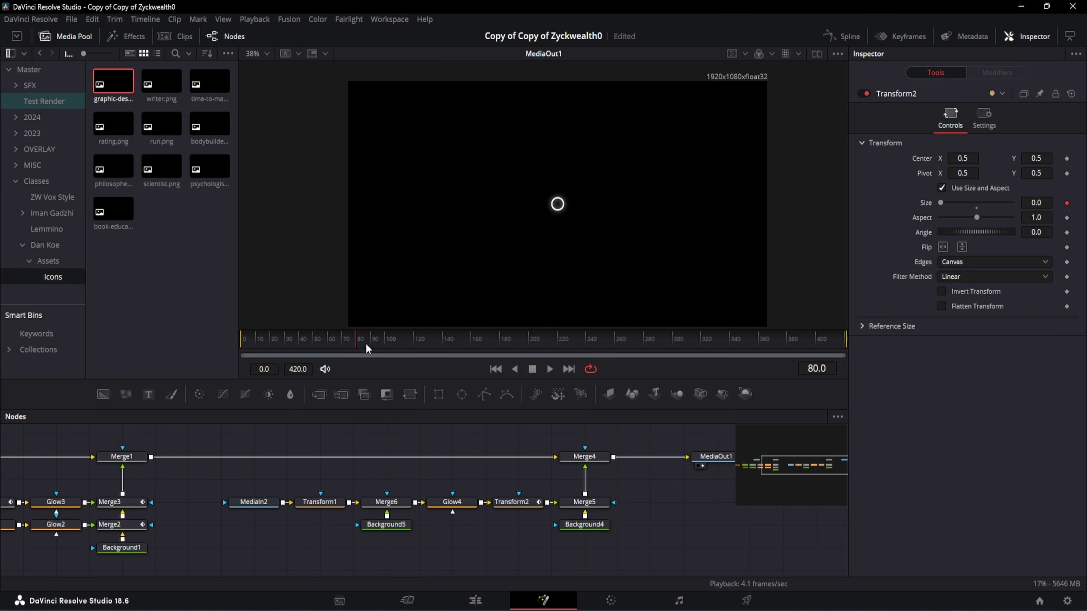
pyautogui.moveTo(366, 345); pyautogui.dragTo(361, 343)
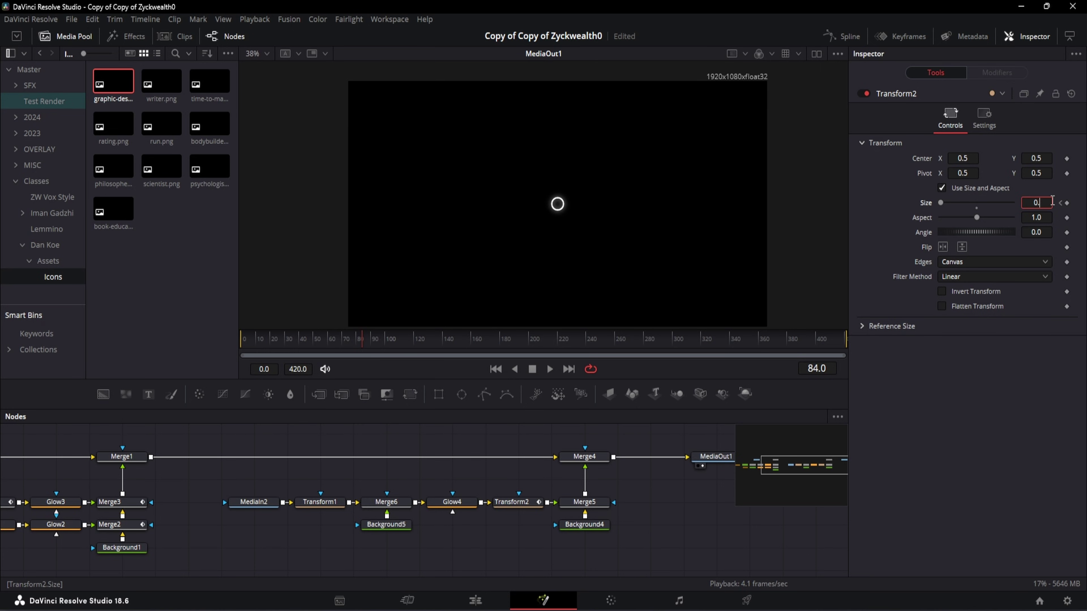
pyautogui.write('6')
pyautogui.press('Tab')
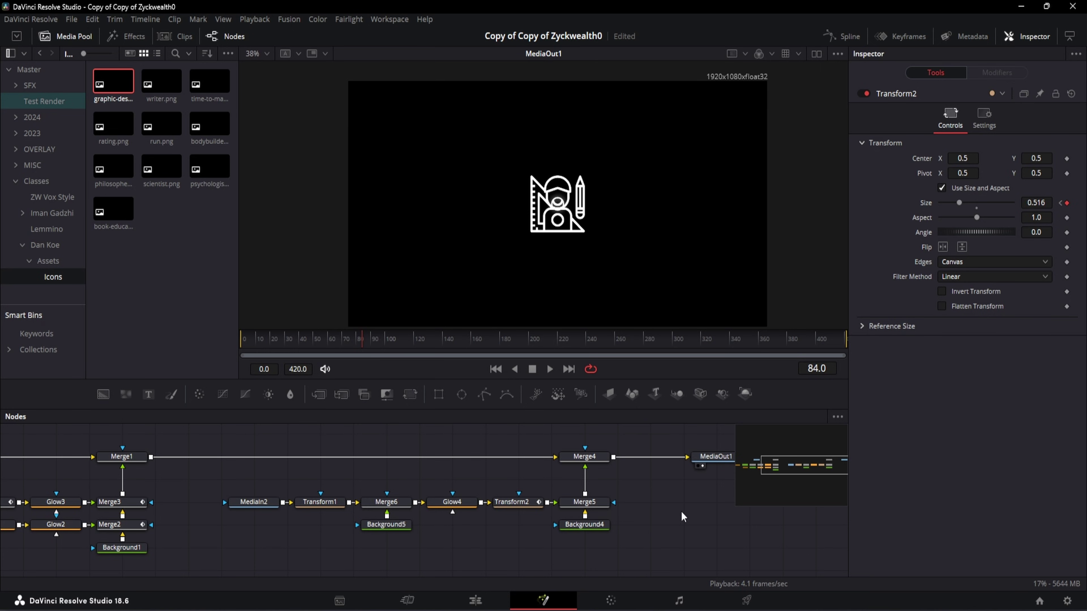
# - Set Transform2's Pivot Y to -0.5953 and Center Y to 1.597 so the icon sits above the ring
pyautogui.press('space')
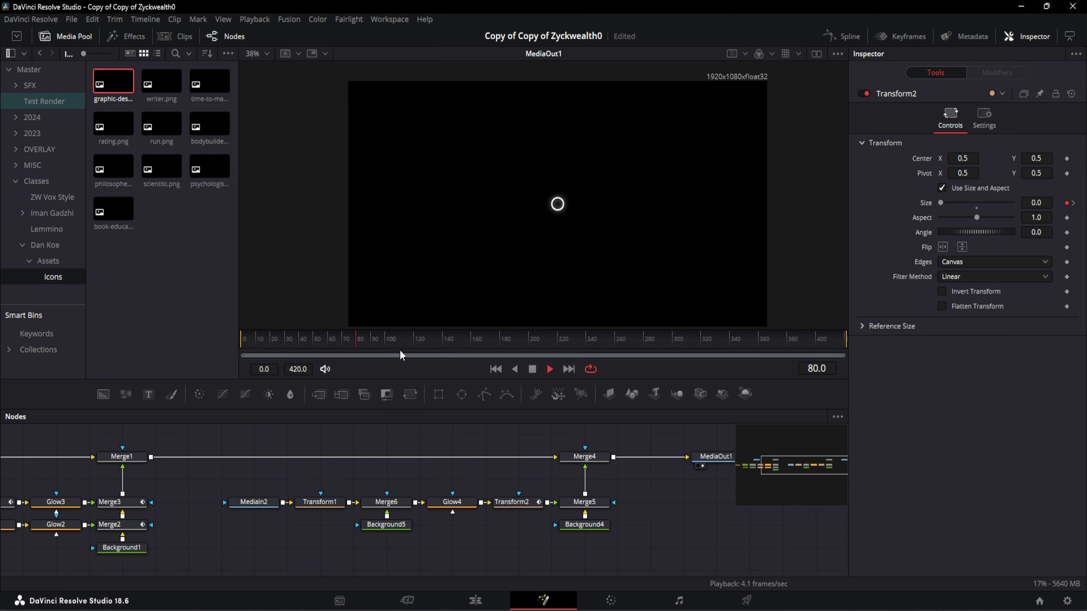
pyautogui.click(354, 340)
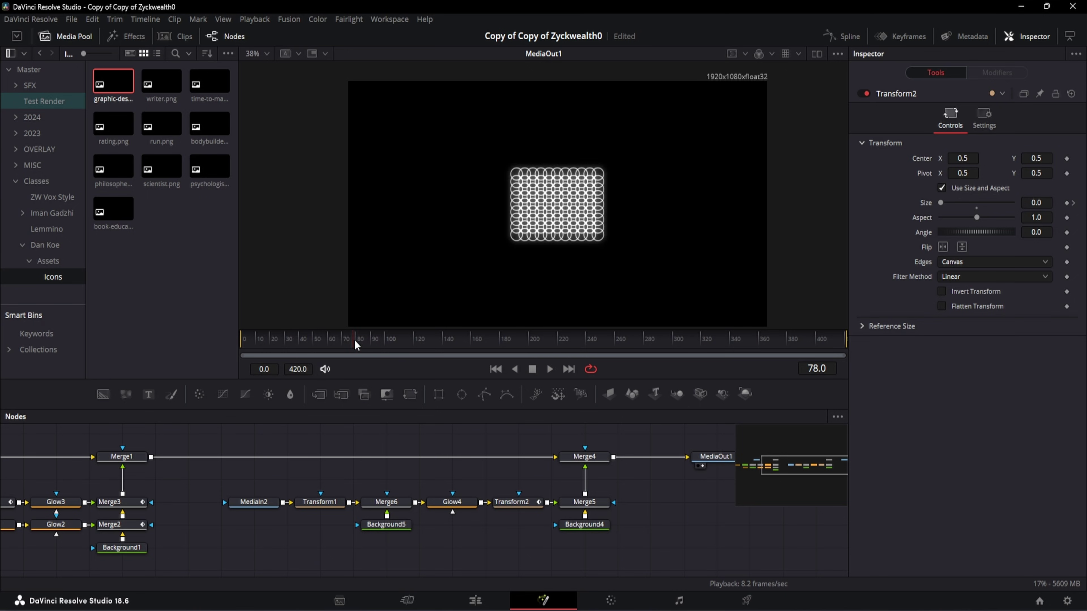
pyautogui.click(353, 343)
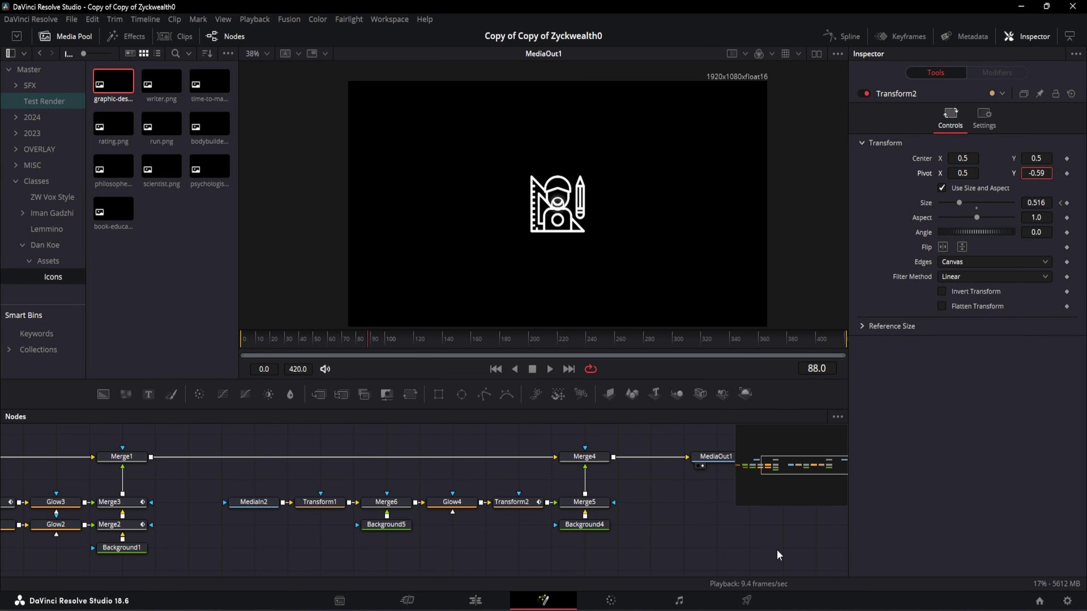
pyautogui.press('Return')
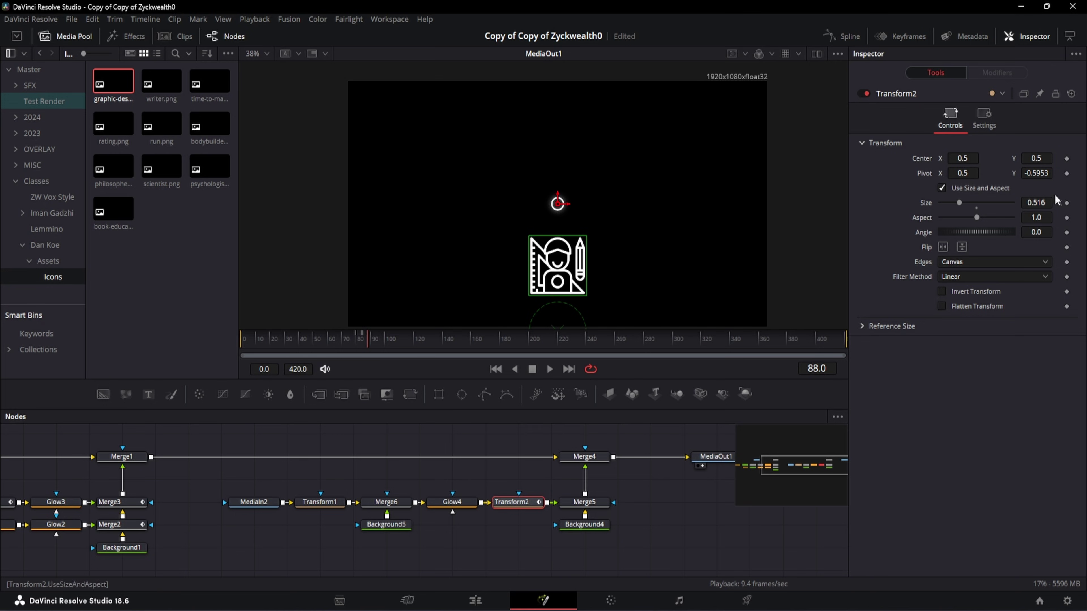
pyautogui.click(1050, 160)
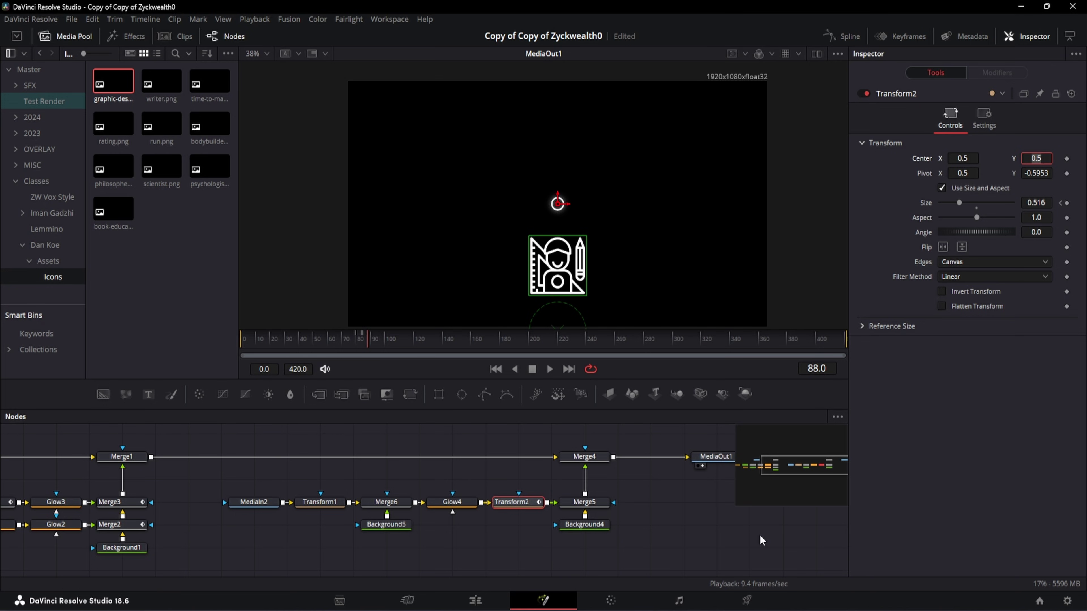
pyautogui.write('1.597')
pyautogui.press('Return')
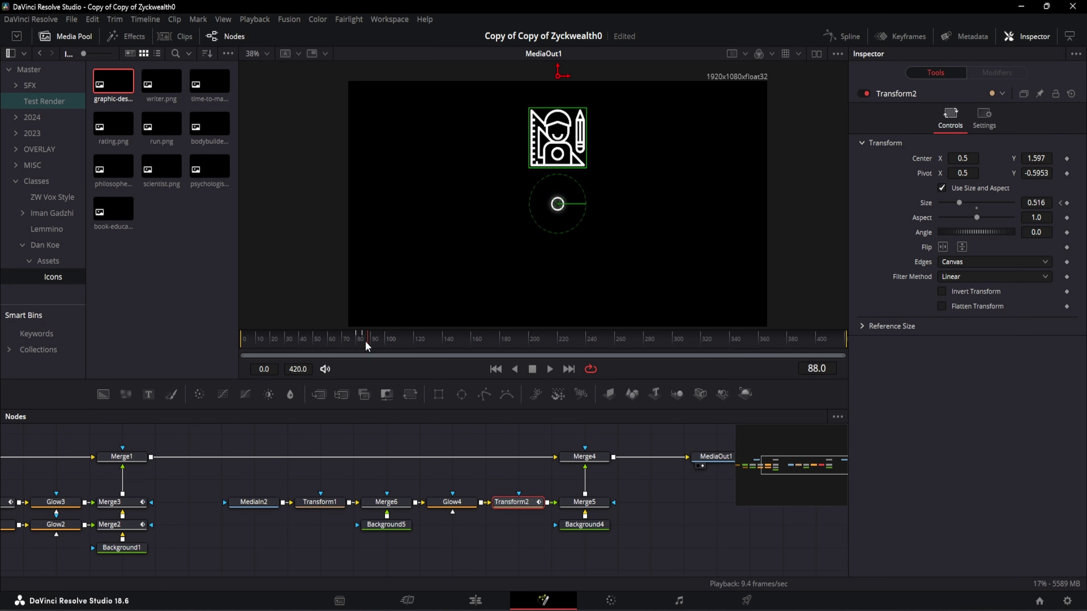
# - Step through frames 81 to 85 to check how the icon scales out of the ring
pyautogui.moveTo(363, 341); pyautogui.dragTo(357, 344)
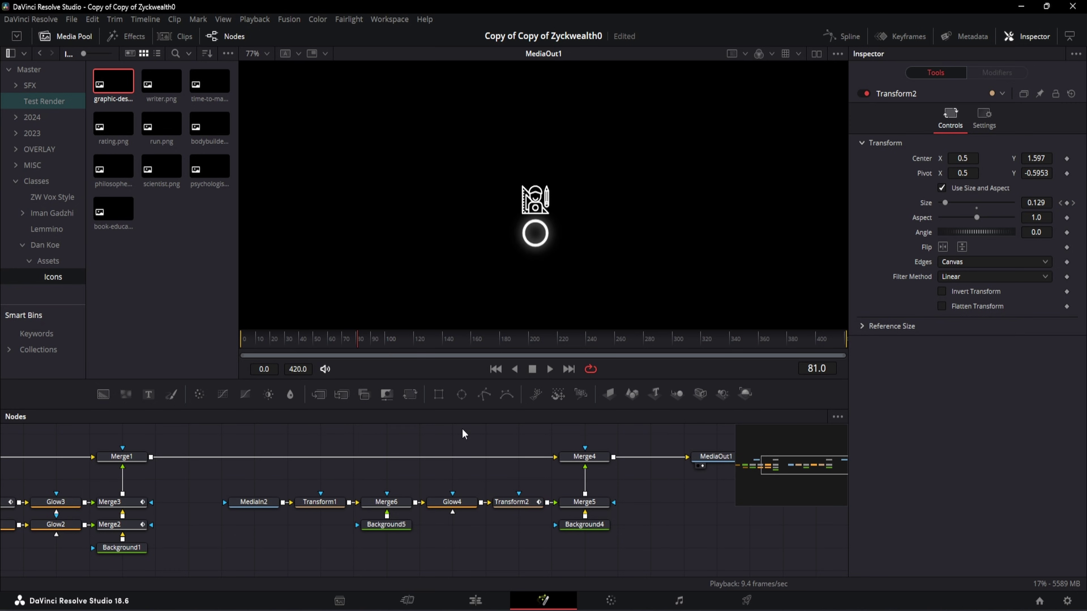
pyautogui.moveTo(639, 176); pyautogui.dragTo(633, 230)
pyautogui.press('Right')
pyautogui.press('Right')
pyautogui.press('Right')
pyautogui.press('Right')
pyautogui.press('-')
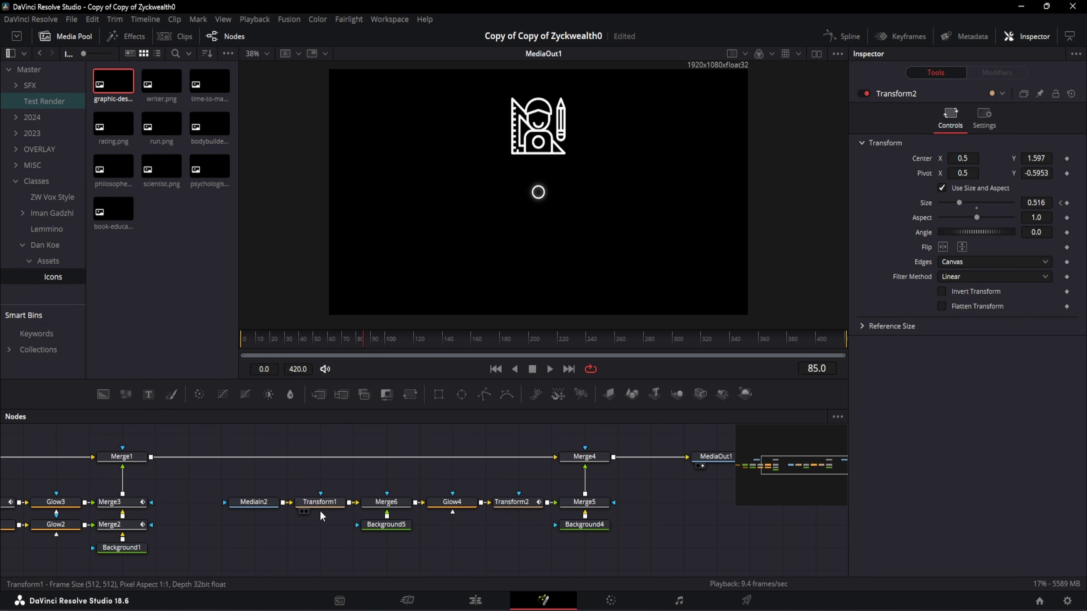
# - Set Transform1's Size to 0.404 to shrink the icon
pyautogui.click(330, 499)
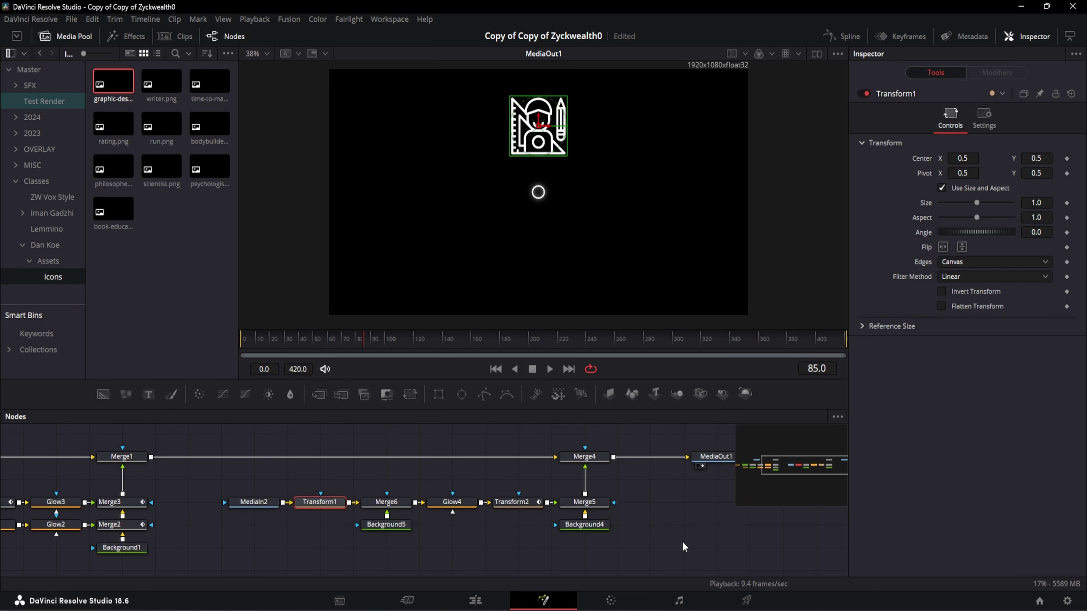
pyautogui.click(1046, 204)
pyautogui.write('0.404')
pyautogui.press('Tab')
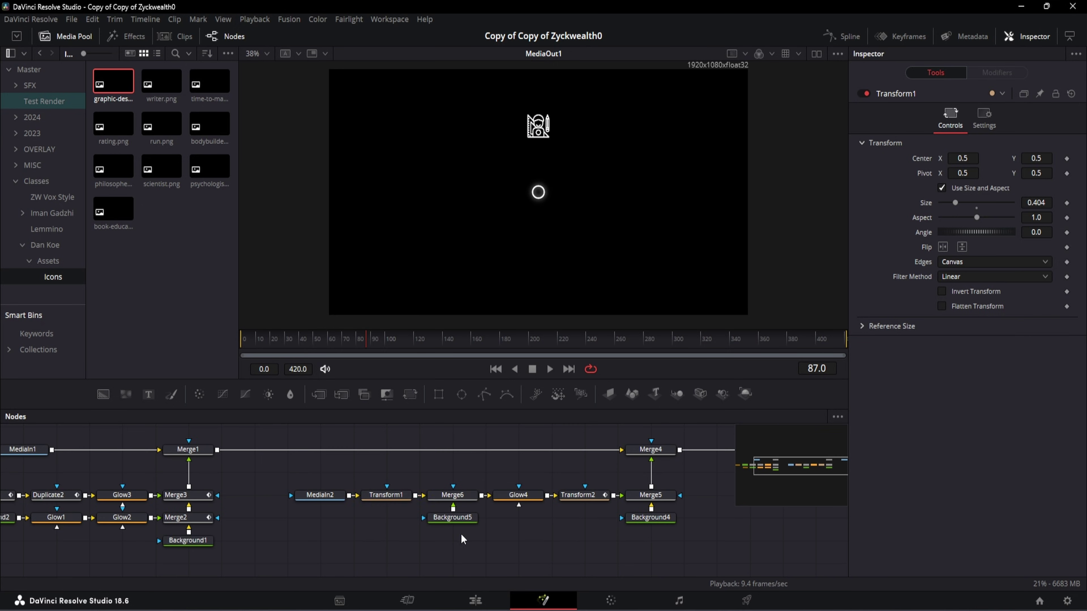
# - Try a different Size on Transform2 and undo the change
pyautogui.click(387, 498)
pyautogui.click(579, 496)
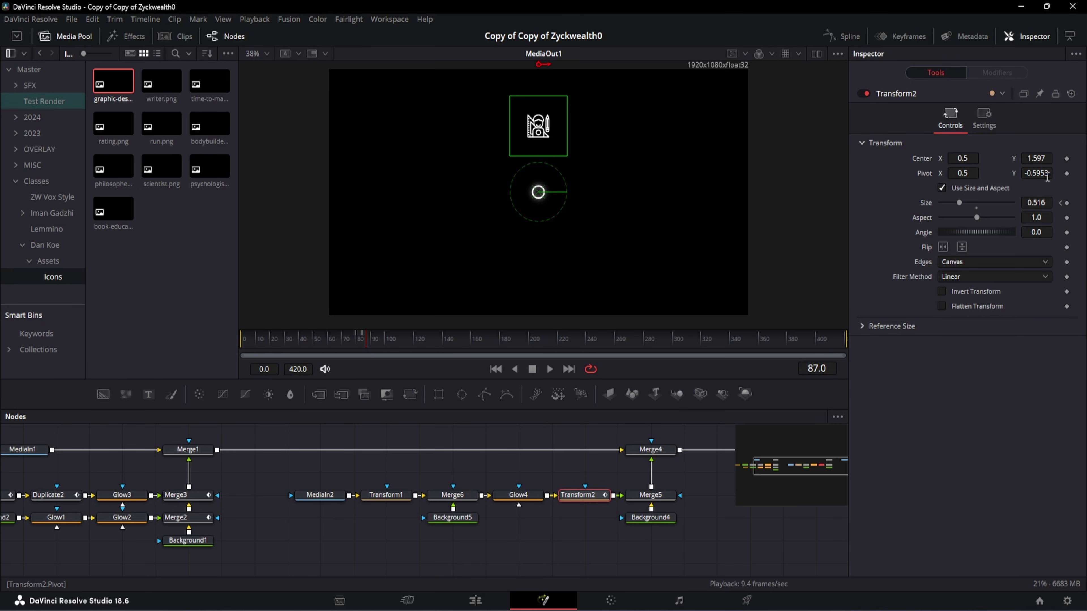
pyautogui.scroll(5, 539, 196)
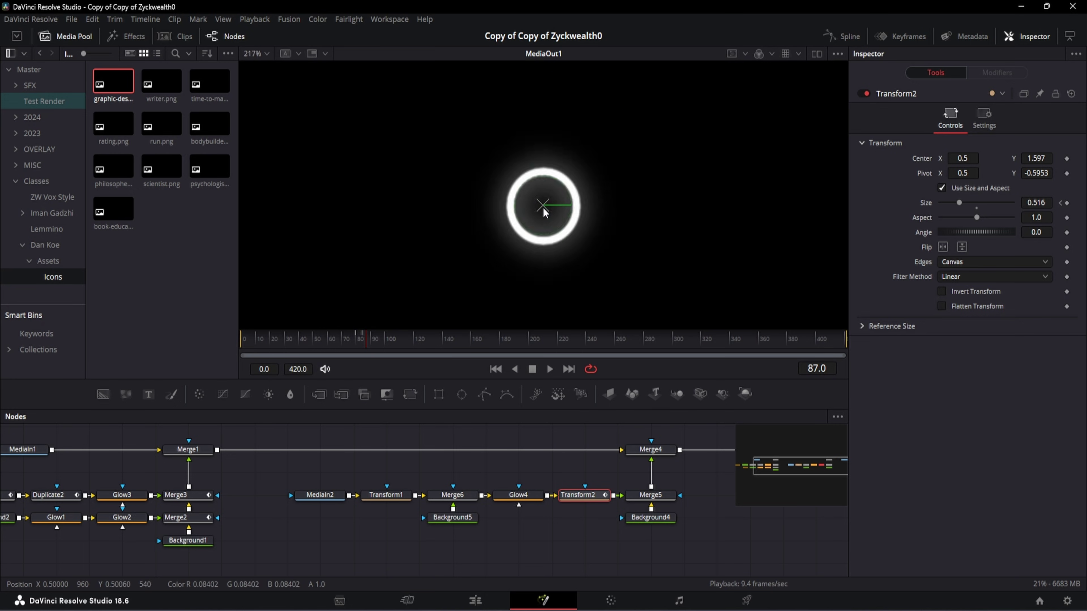
pyautogui.scroll(-5, 544, 207)
pyautogui.moveTo(1040, 203); pyautogui.dragTo(1047, 231)
pyautogui.hotkey('ctrl', 'z')
pyautogui.hotkey('ctrl', 'z')
pyautogui.scroll(2, 1035, 232)
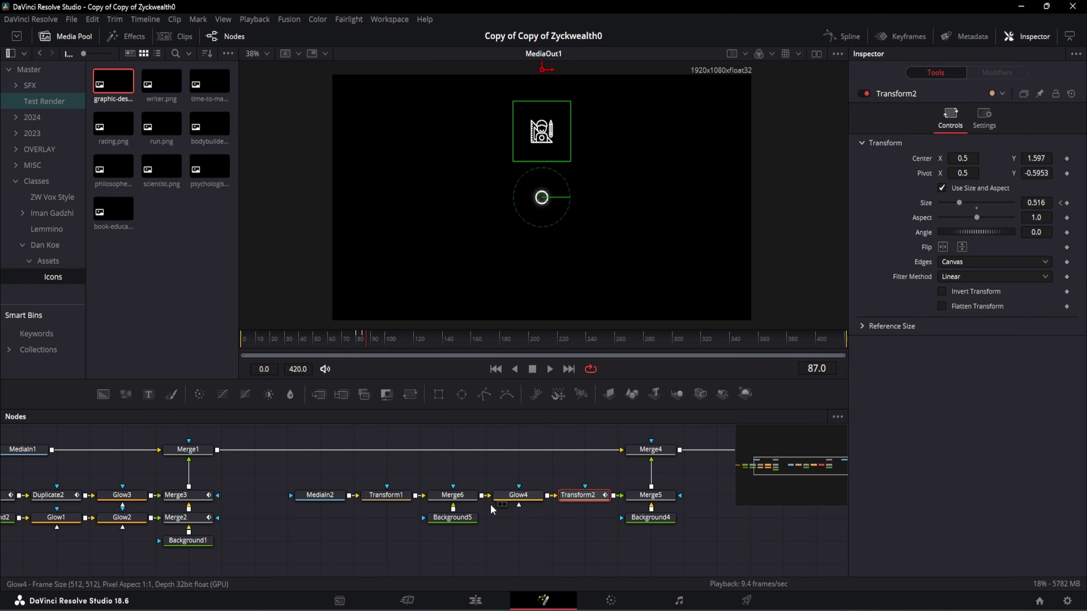
# - Keyframe Transform1's Size at 0.404 on frame 84
pyautogui.click(386, 495)
pyautogui.scroll(4, 538, 105)
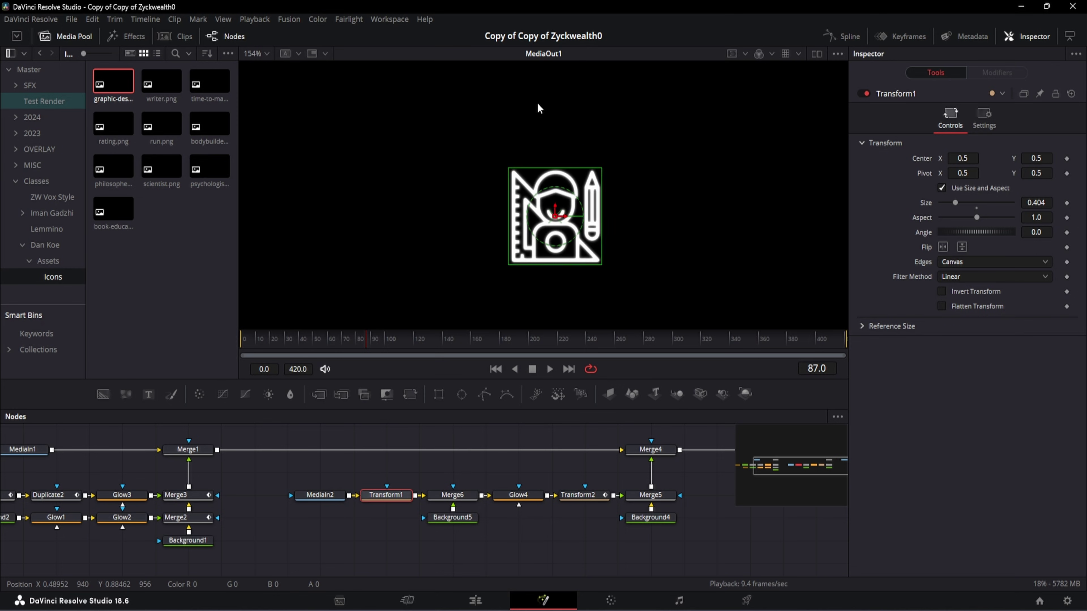
pyautogui.scroll(-3, 543, 197)
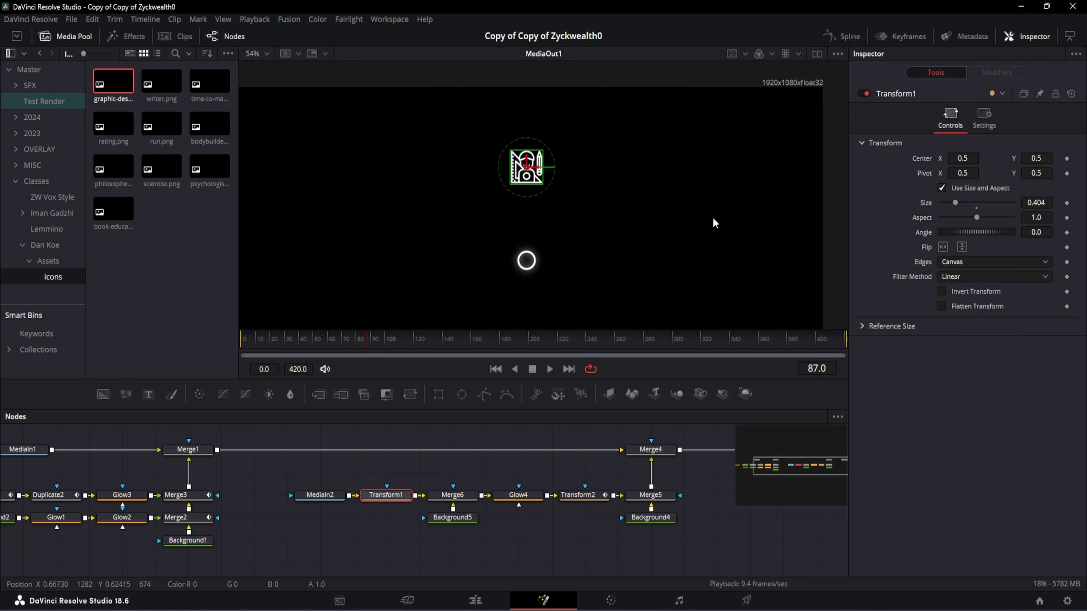
pyautogui.scroll(12, 1036, 202)
pyautogui.hotkey('ctrl', 'z')
pyautogui.moveTo(1036, 202); pyautogui.dragTo(1078, 231)
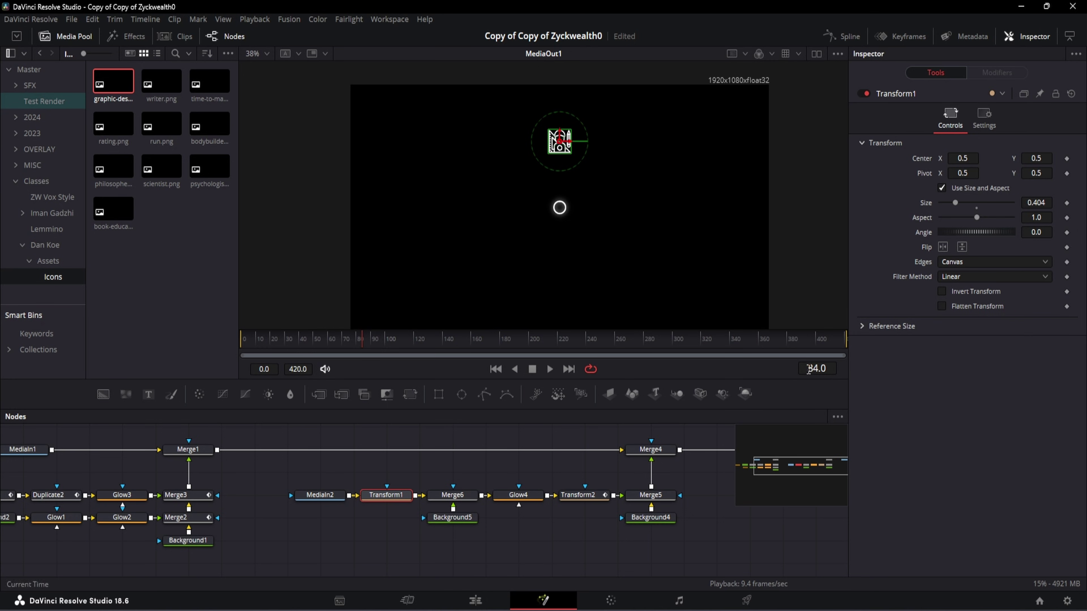
pyautogui.click(1066, 203)
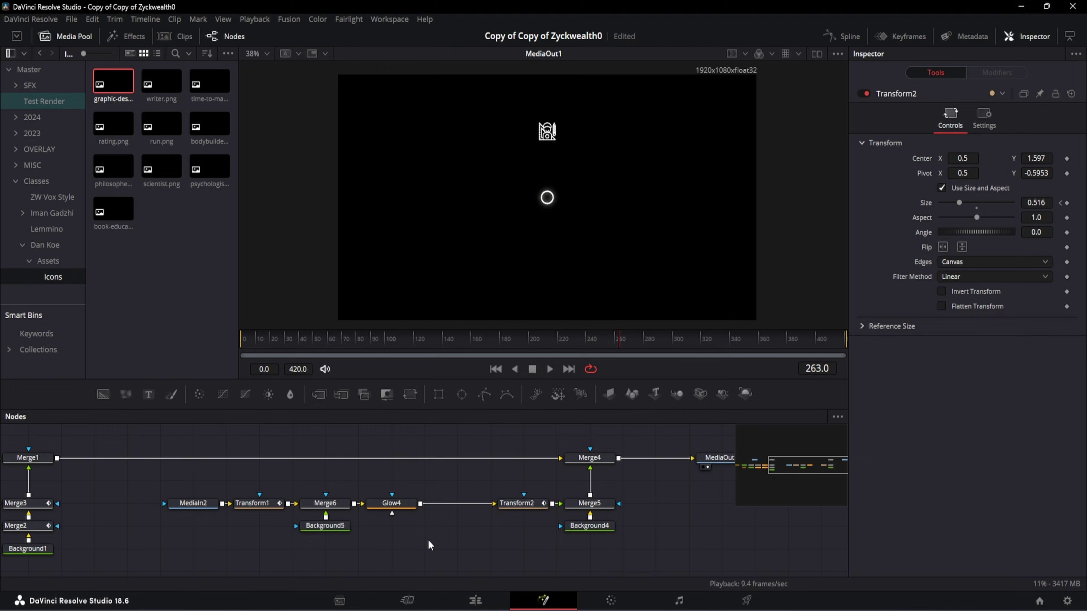
# - Insert a Merge between Glow4 and Transform2 and connect a new Background to its foreground
pyautogui.hotkey('shift', 'space')
pyautogui.write('merge')
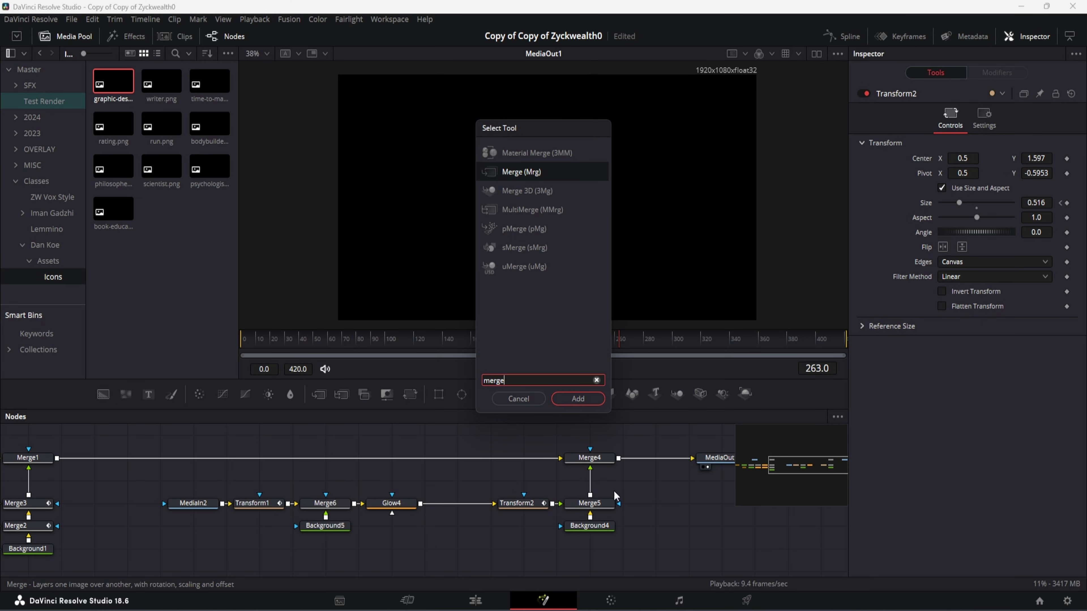
pyautogui.press('Return')
pyautogui.hotkey('shift', 'space')
pyautogui.write('bac')
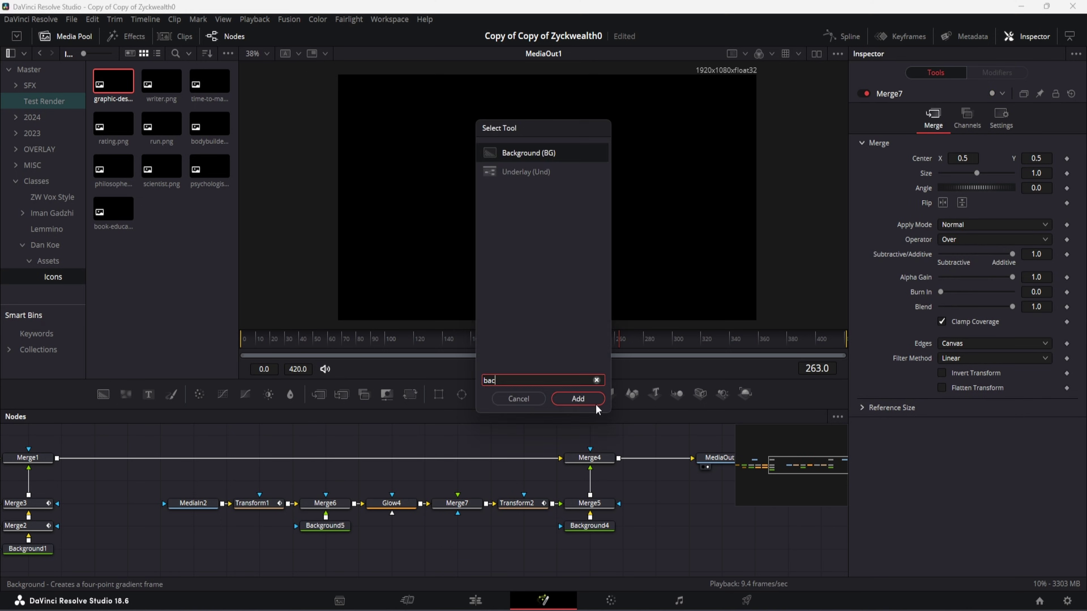
pyautogui.press('Return')
# - Add an Ellipse mask and connect it to Background6
pyautogui.hotkey('shift', 'space')
pyautogui.write('elli')
pyautogui.press('Return')
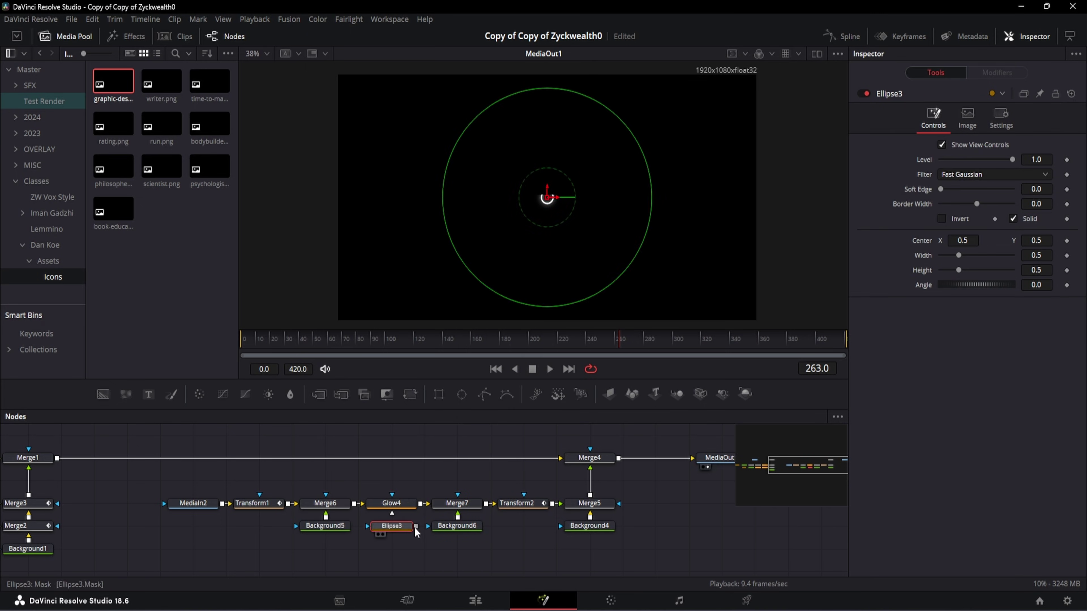
pyautogui.moveTo(415, 530); pyautogui.dragTo(428, 526)
# - Set Ellipse3's Border Width to 0.0025 and turn off Solid to make it an outline
pyautogui.click(1043, 205)
pyautogui.write('0.')
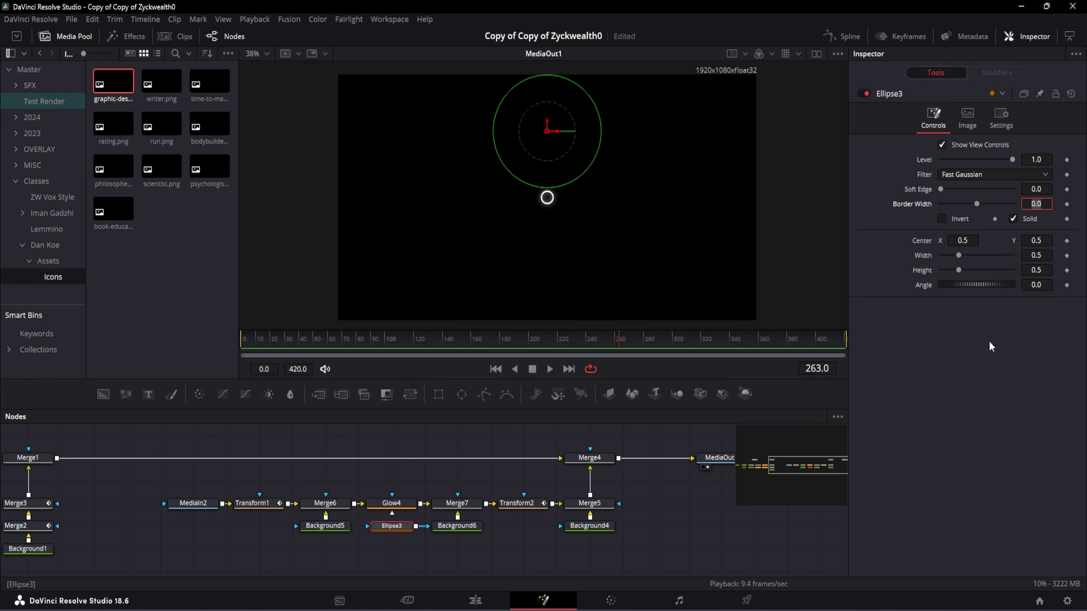
pyautogui.write('0025')
pyautogui.press('Tab')
pyautogui.click(1013, 219)
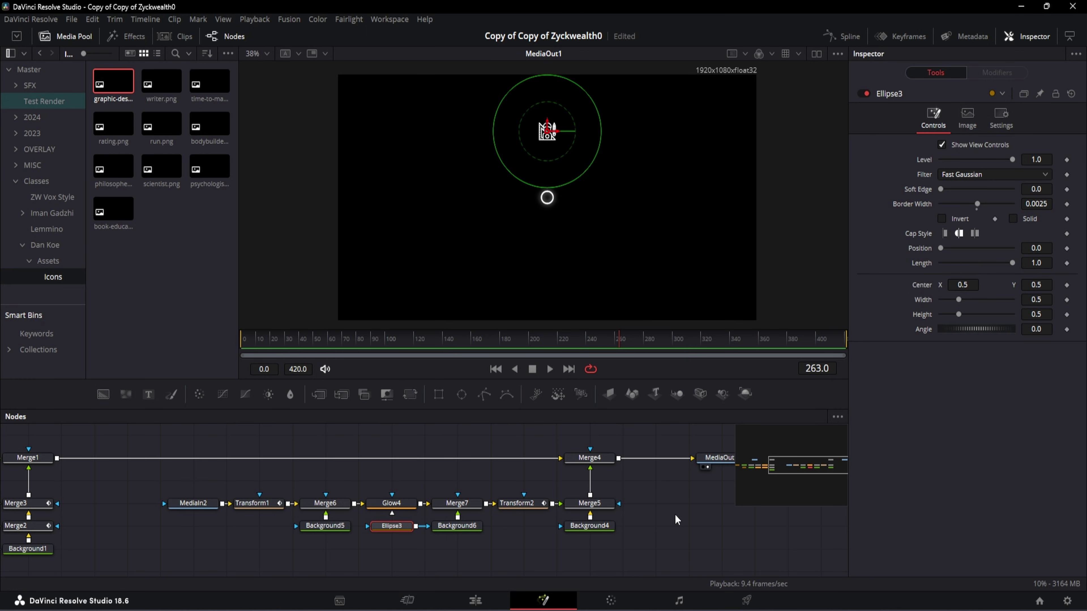
# - Link Ellipse3's Height to its Width with an expression
pyautogui.rightClick(918, 315)
pyautogui.click(933, 451)
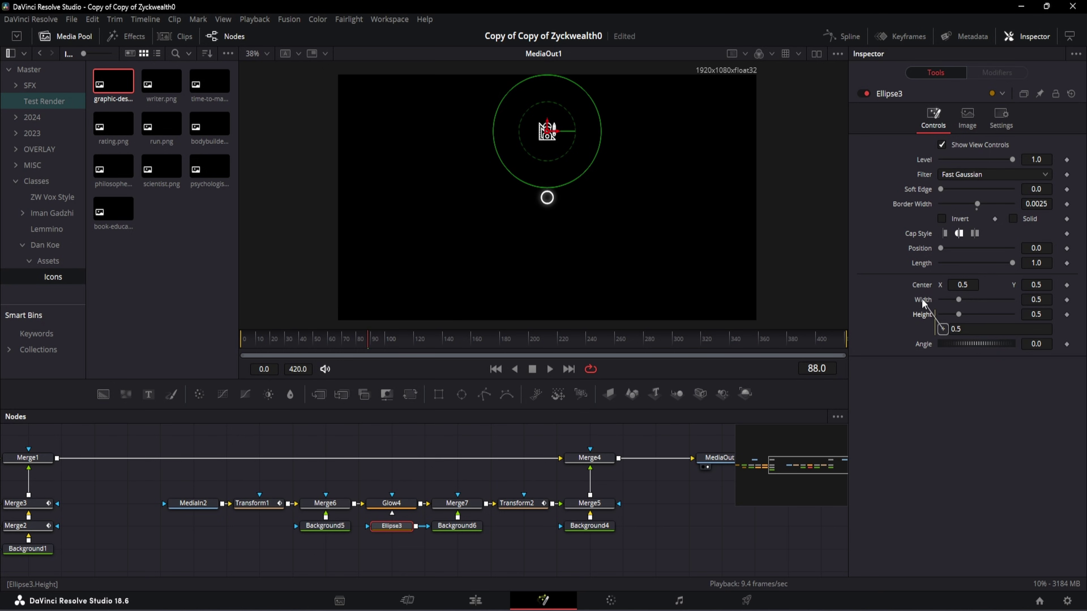
pyautogui.moveTo(925, 304); pyautogui.dragTo(924, 301)
# - Set Background6's colour to white, #ffffff
pyautogui.click(457, 525)
pyautogui.click(972, 214)
pyautogui.moveTo(668, 288); pyautogui.dragTo(680, 231)
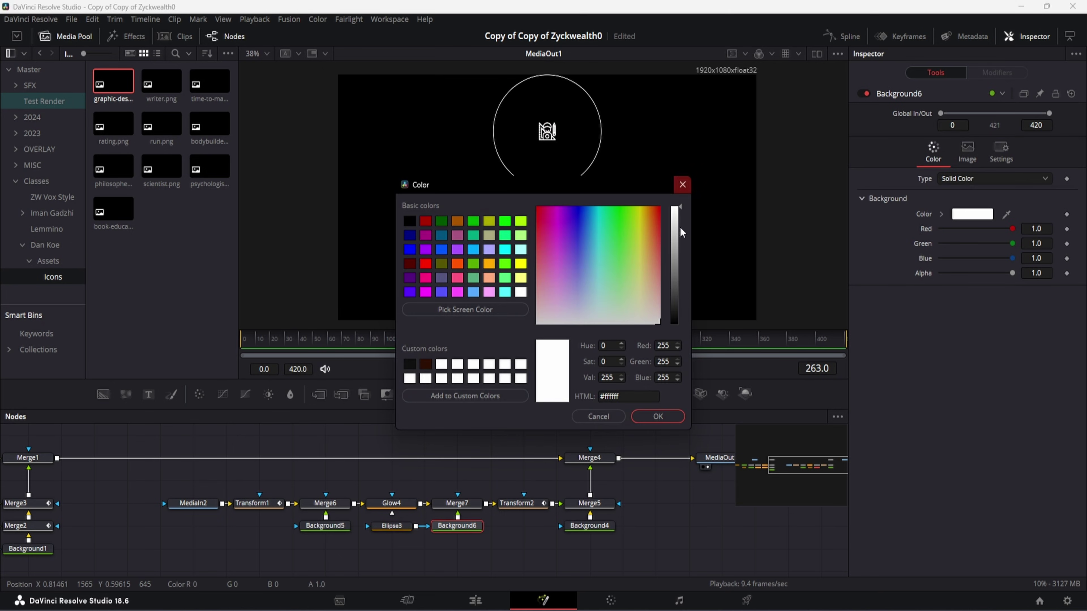
pyautogui.click(658, 416)
# - Keyframe Ellipse3's Width at 0.082 on frame 88 and 0.128 on frame 93 so the outline expands
pyautogui.moveTo(369, 345); pyautogui.dragTo(368, 344)
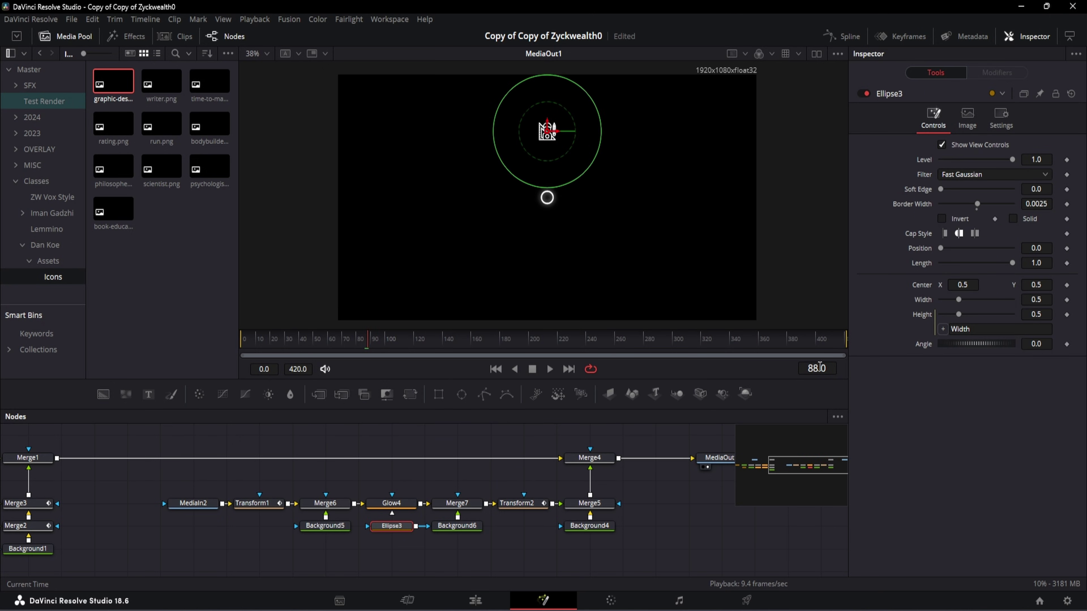
pyautogui.click(1044, 300)
pyautogui.write('0.082')
pyautogui.press('Return')
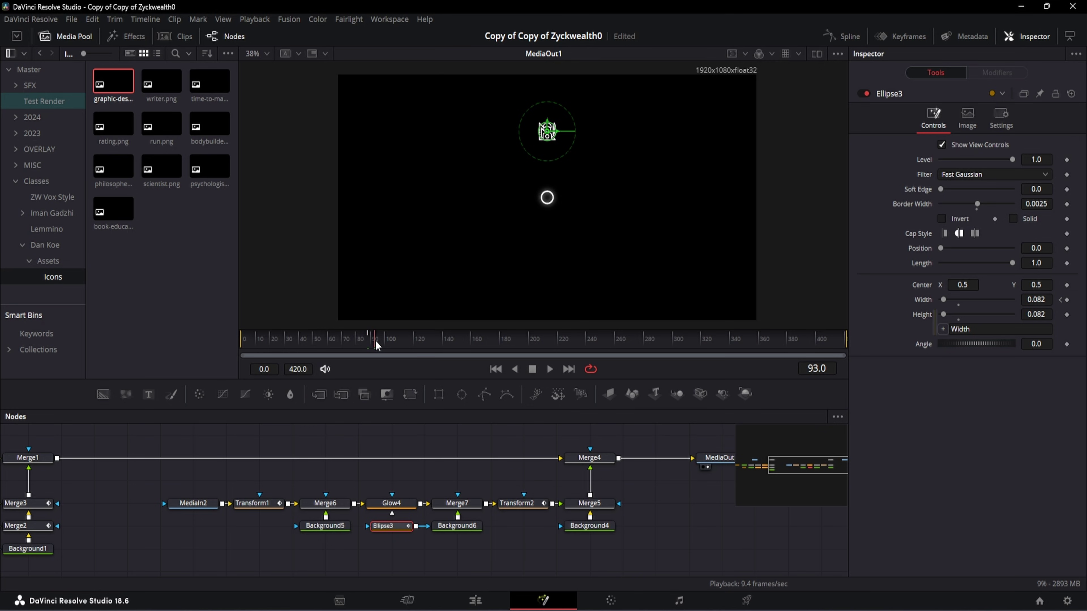
pyautogui.click(1050, 300)
pyautogui.press('Return')
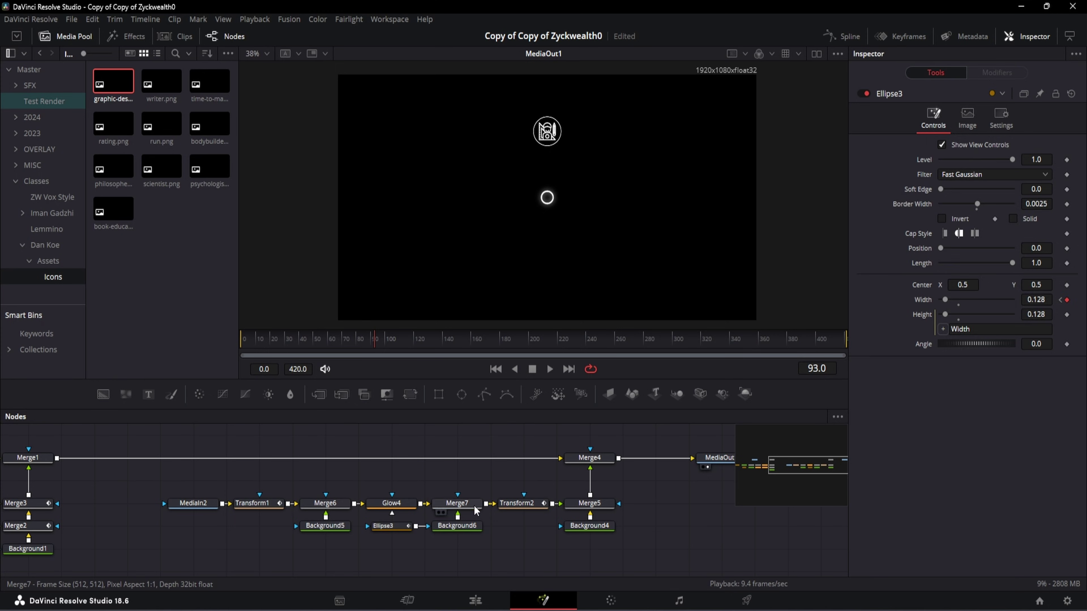
# - Keyframe Merge7's Blend at 0.0 on frame 88 and 1.0 on frame 93, and return it to 0.0 a few frames after that
pyautogui.click(474, 507)
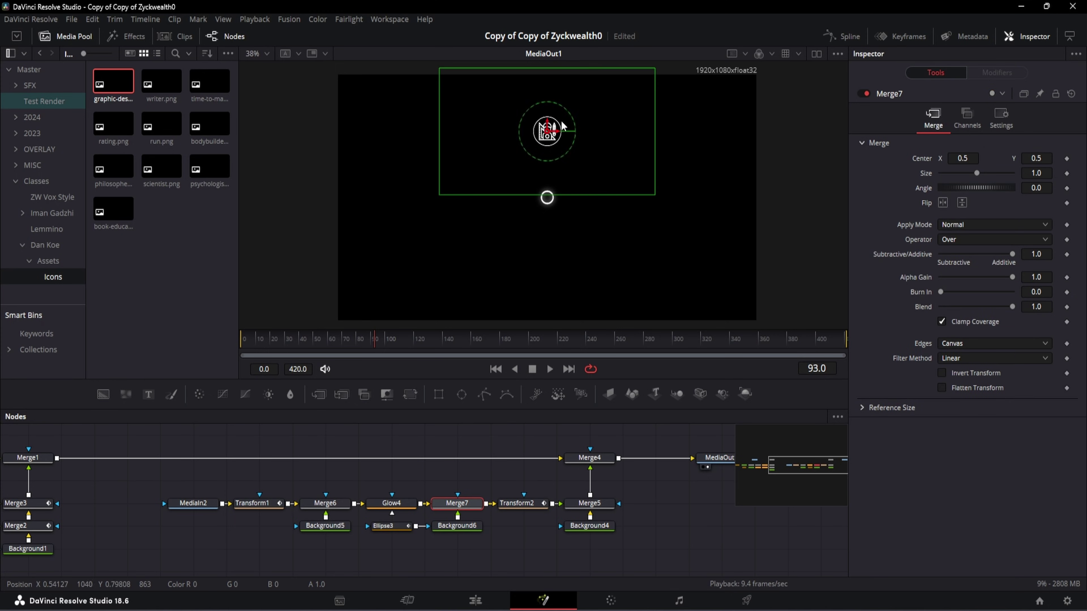
pyautogui.scroll(3, 561, 121)
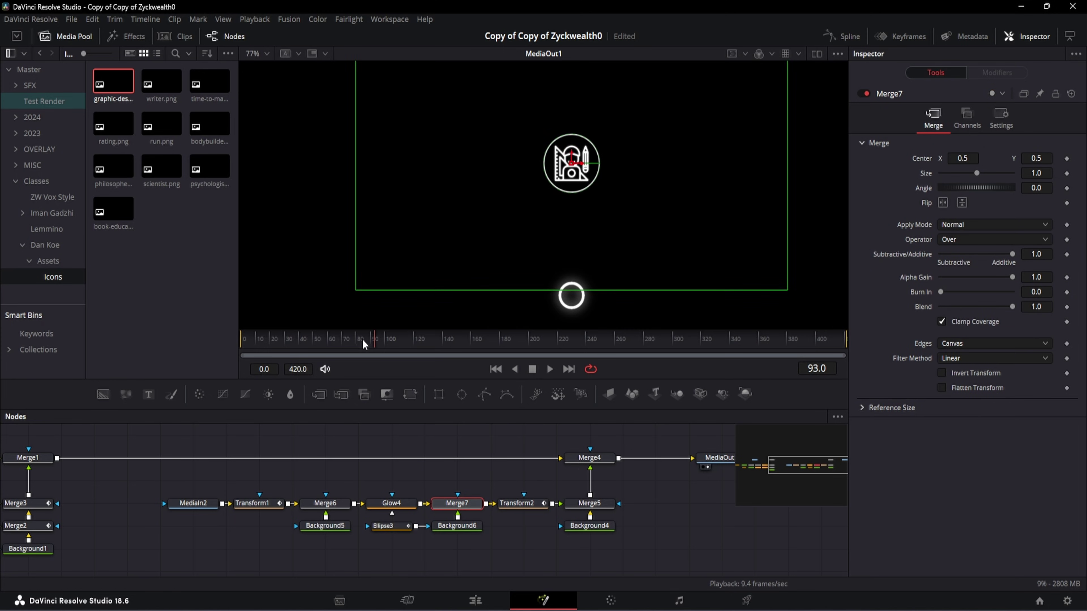
pyautogui.moveTo(363, 339); pyautogui.dragTo(368, 343)
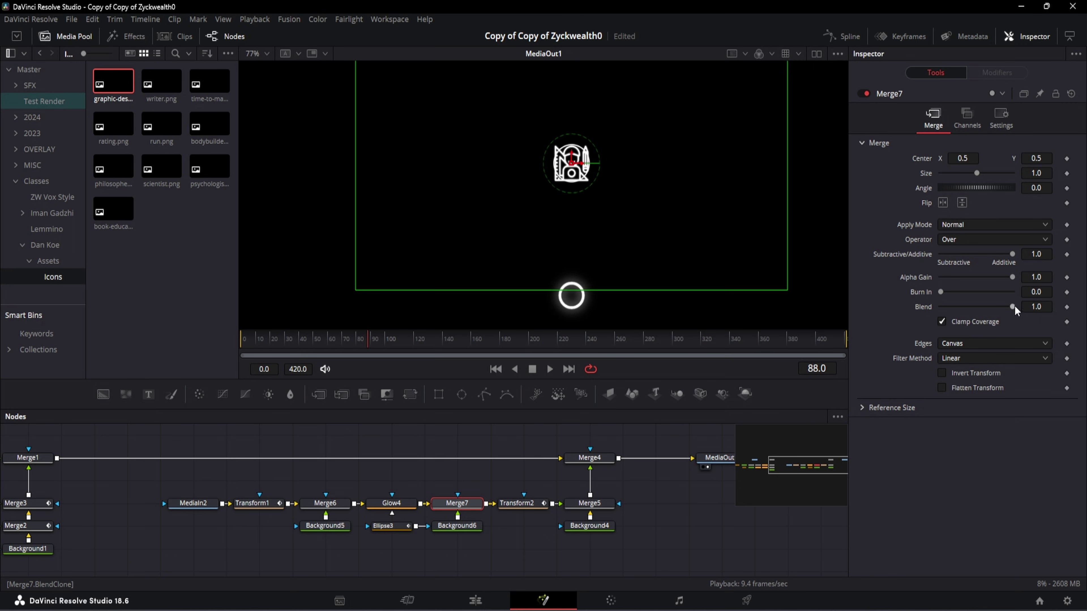
pyautogui.moveTo(1015, 307); pyautogui.dragTo(907, 308)
pyautogui.click(1067, 307)
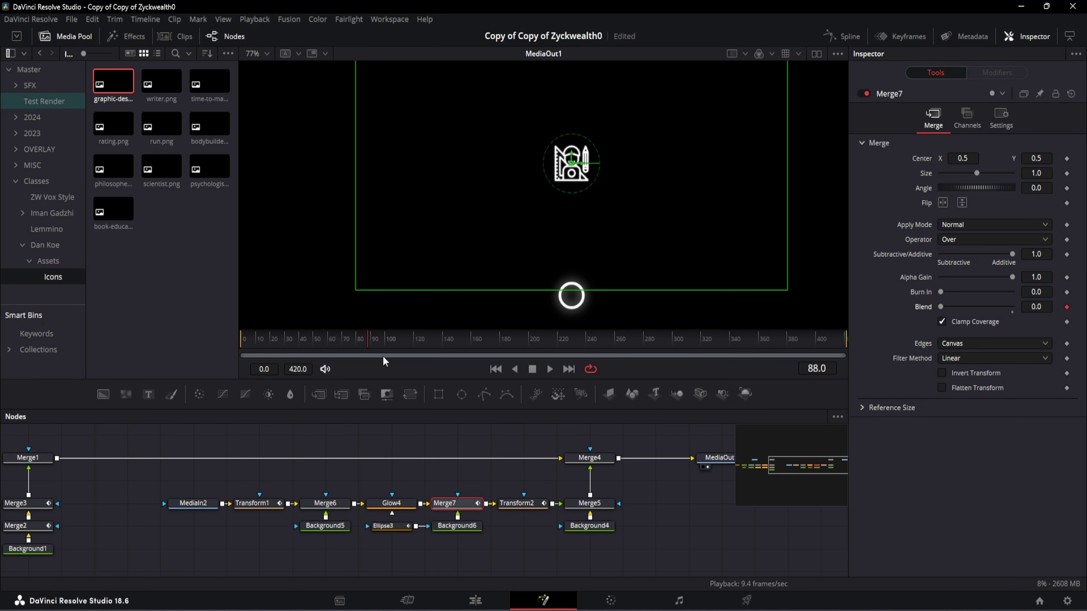
pyautogui.moveTo(941, 307); pyautogui.dragTo(1021, 314)
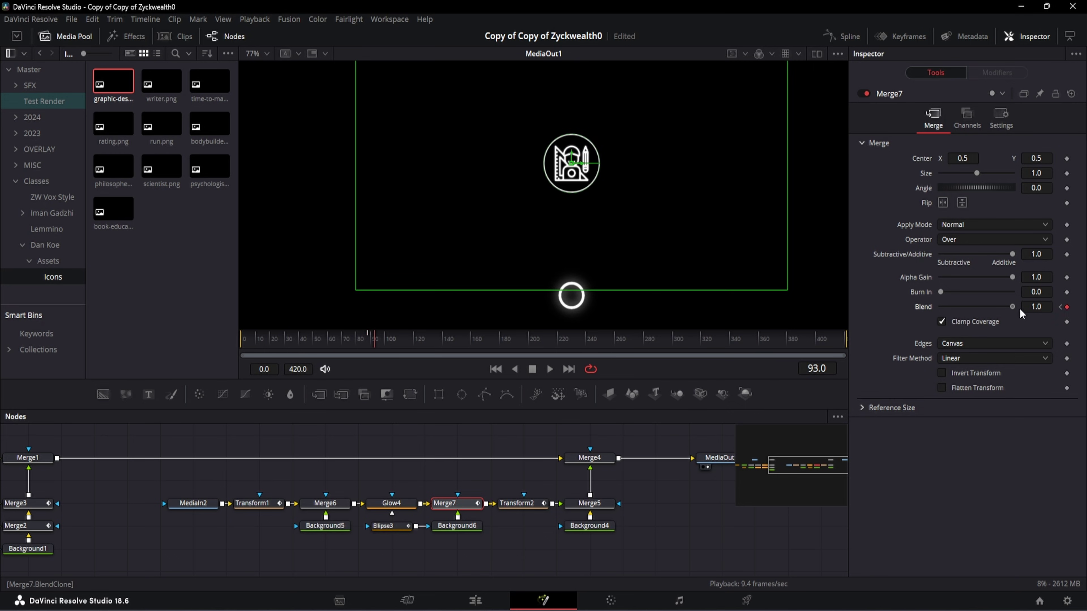
pyautogui.click(381, 340)
pyautogui.moveTo(1012, 307); pyautogui.dragTo(941, 307)
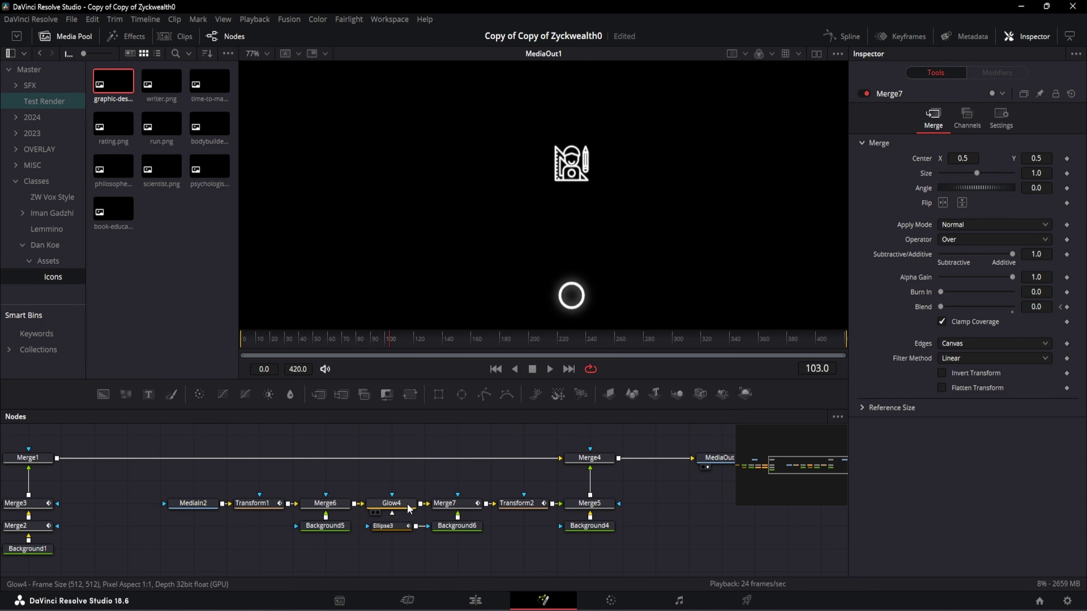
# - Set Glow4's Glow Size to 250 and its Glow to 0.909
pyautogui.click(391, 503)
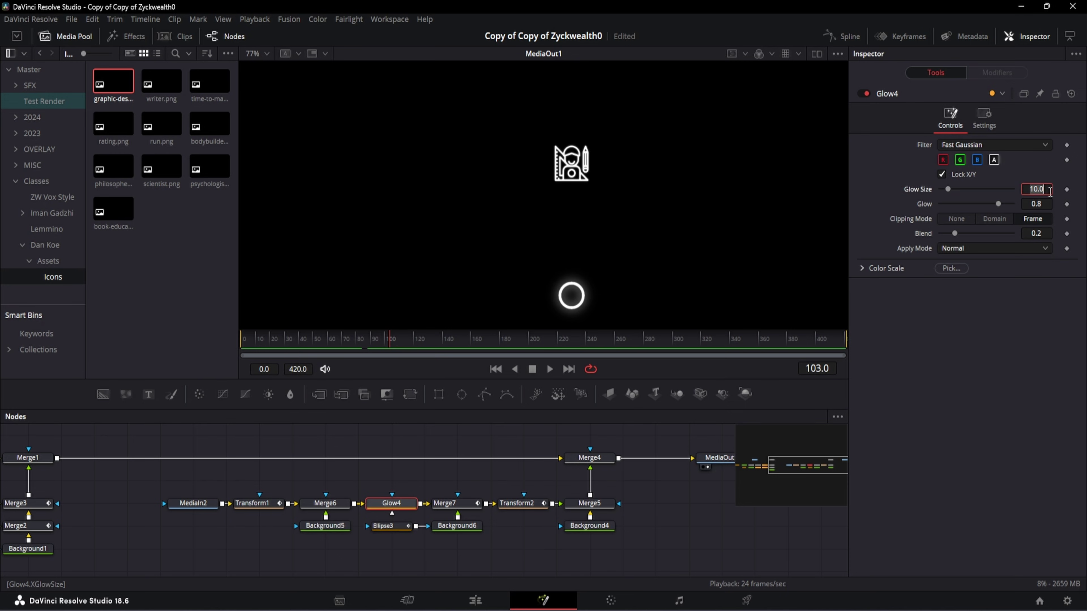
pyautogui.press('Tab')
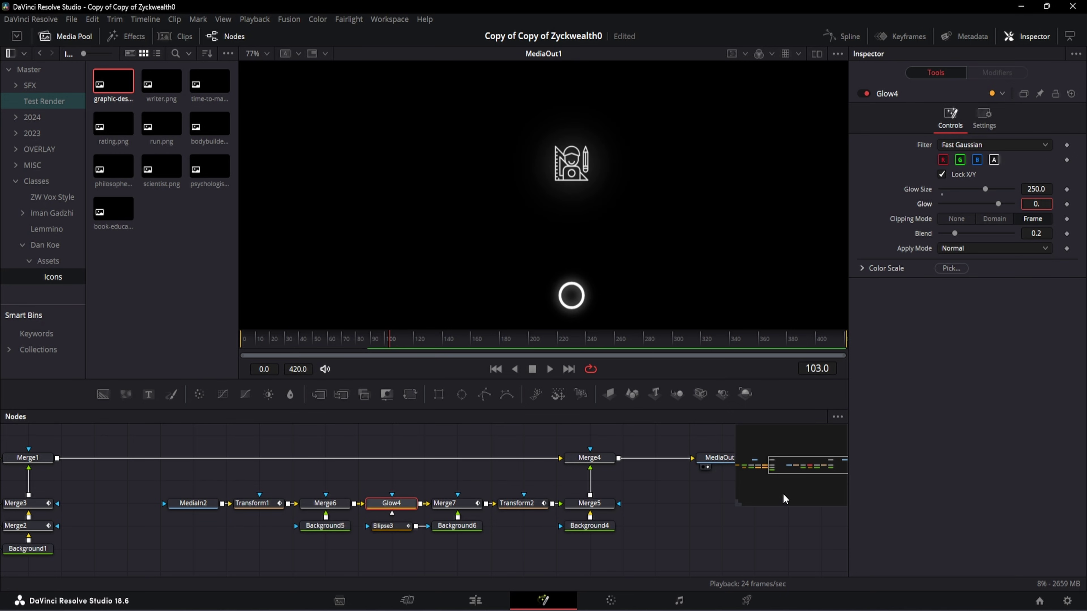
pyautogui.write('09')
pyautogui.press('Tab')
# - Smooth the icon's size, outline and blend keyframes in the Spline editor and play the animation back
pyautogui.click(841, 37)
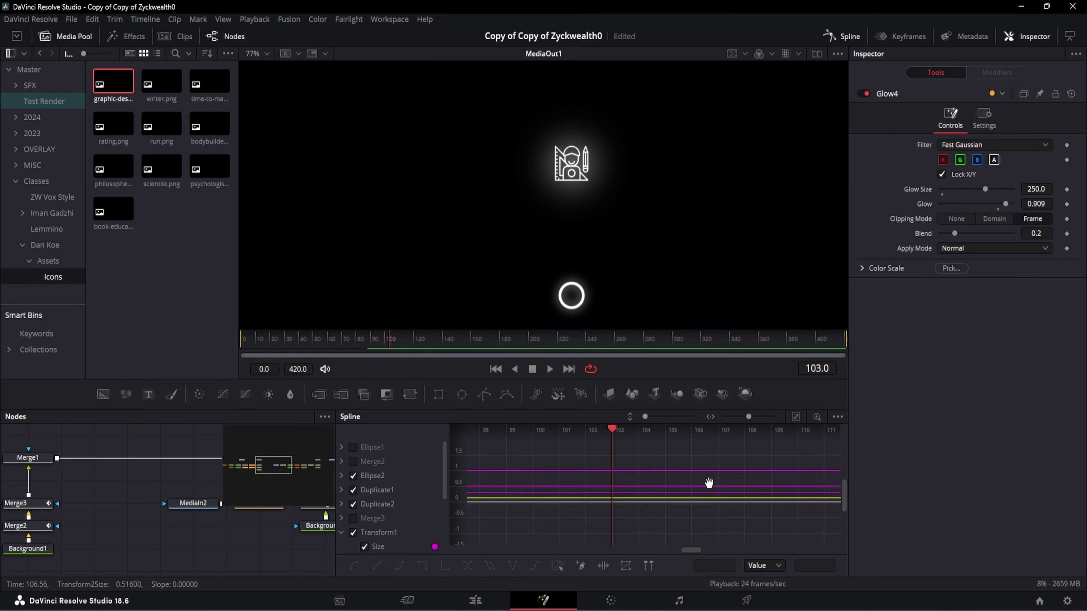
pyautogui.hotkey('ctrl', 'f')
pyautogui.scroll(2, 685, 483)
pyautogui.moveTo(797, 534); pyautogui.dragTo(567, 453)
pyautogui.hotkey('shift', 's')
pyautogui.hotkey('ctrl', 'z')
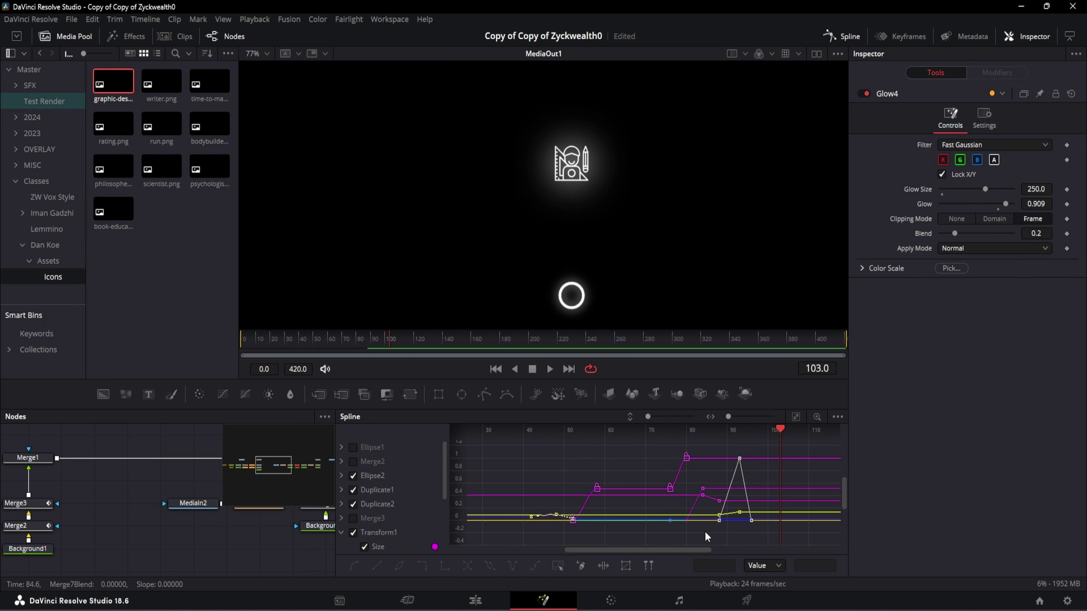
pyautogui.moveTo(708, 549); pyautogui.dragTo(624, 484)
pyautogui.scroll(2, 645, 519)
pyautogui.hotkey('shift', 's')
pyautogui.click(325, 339)
pyautogui.press('space')
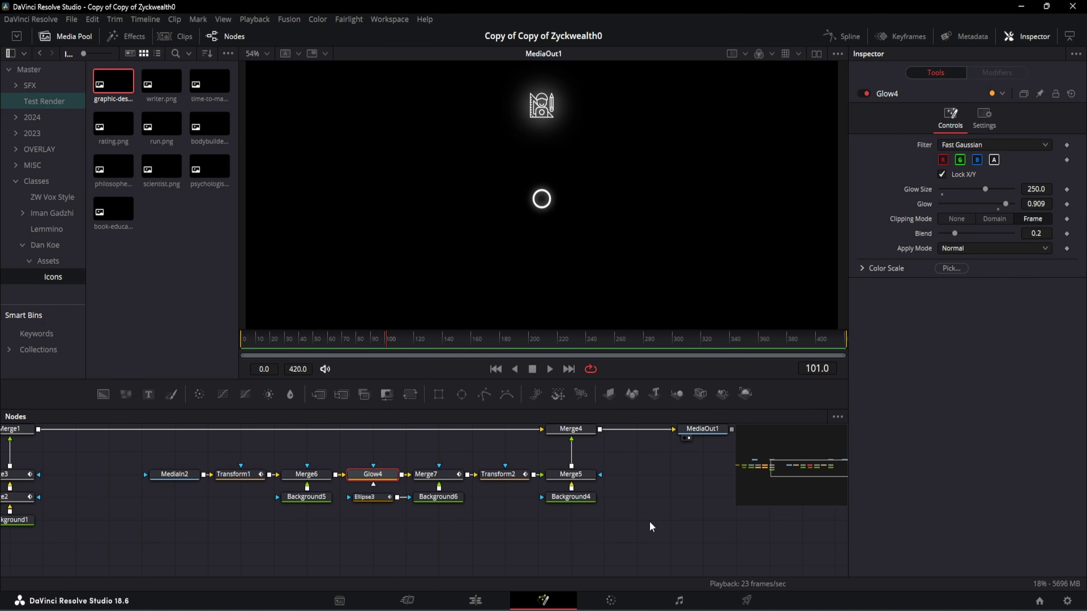
# - Duplicate the icon node chain from MediaIn2 to Merge5, without Background4, and connect the copied merge between Merge5 and Merge4
pyautogui.moveTo(629, 530); pyautogui.dragTo(144, 445)
pyautogui.moveTo(591, 478); pyautogui.dragTo(156, 505)
pyautogui.click(616, 505)
pyautogui.moveTo(466, 558); pyautogui.dragTo(290, 523)
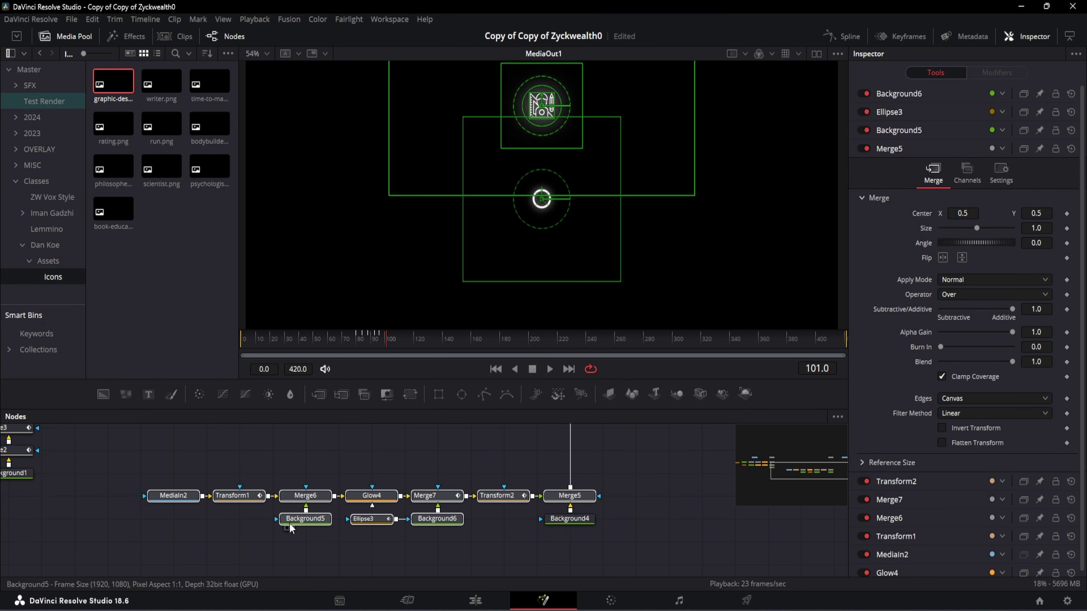
pyautogui.hotkey('ctrl', 'c')
pyautogui.hotkey('ctrl', 'v')
pyautogui.moveTo(589, 503); pyautogui.dragTo(571, 450)
pyautogui.click(633, 447)
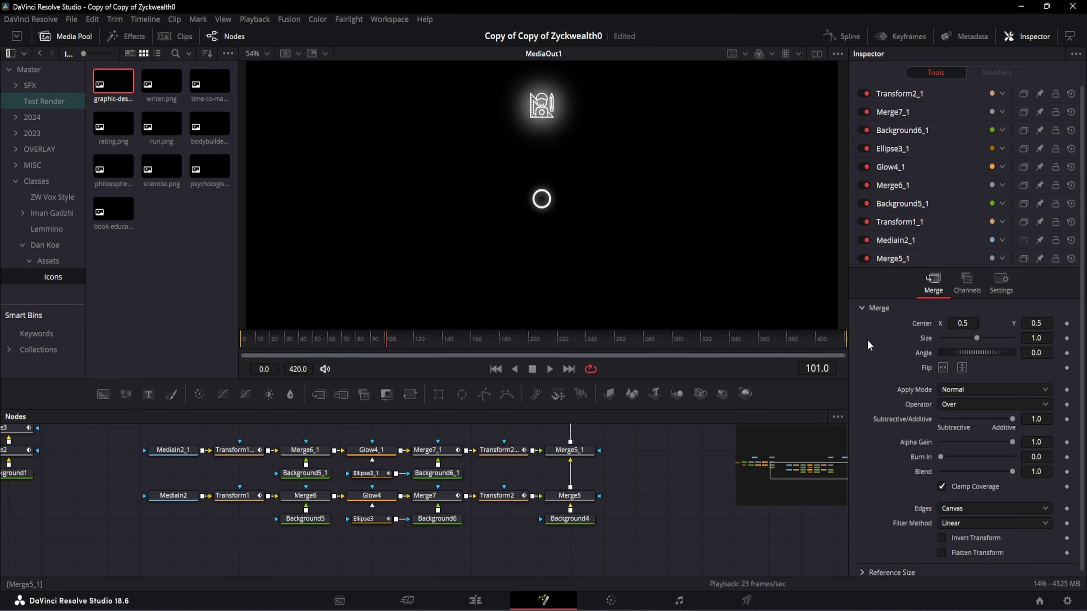
# - Show only the copied chain's curves in the Spline editor by hiding Ellipse2, the duplicates and the original icon nodes
pyautogui.click(840, 36)
pyautogui.scroll(-3, 289, 540)
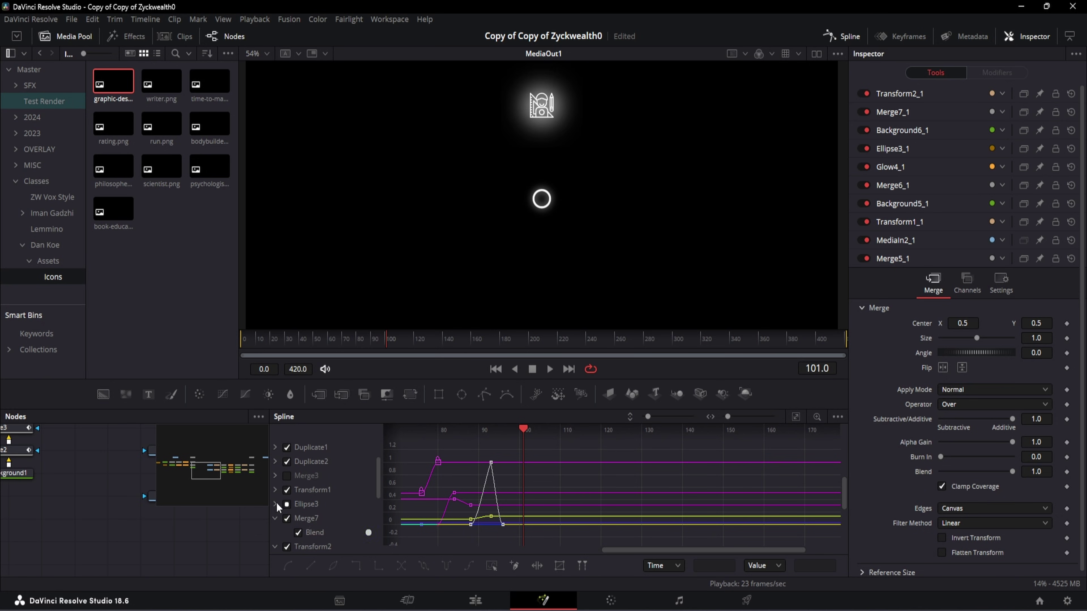
pyautogui.click(275, 461)
pyautogui.moveTo(344, 409); pyautogui.dragTo(344, 307)
pyautogui.click(275, 462)
pyautogui.click(275, 504)
pyautogui.click(275, 529)
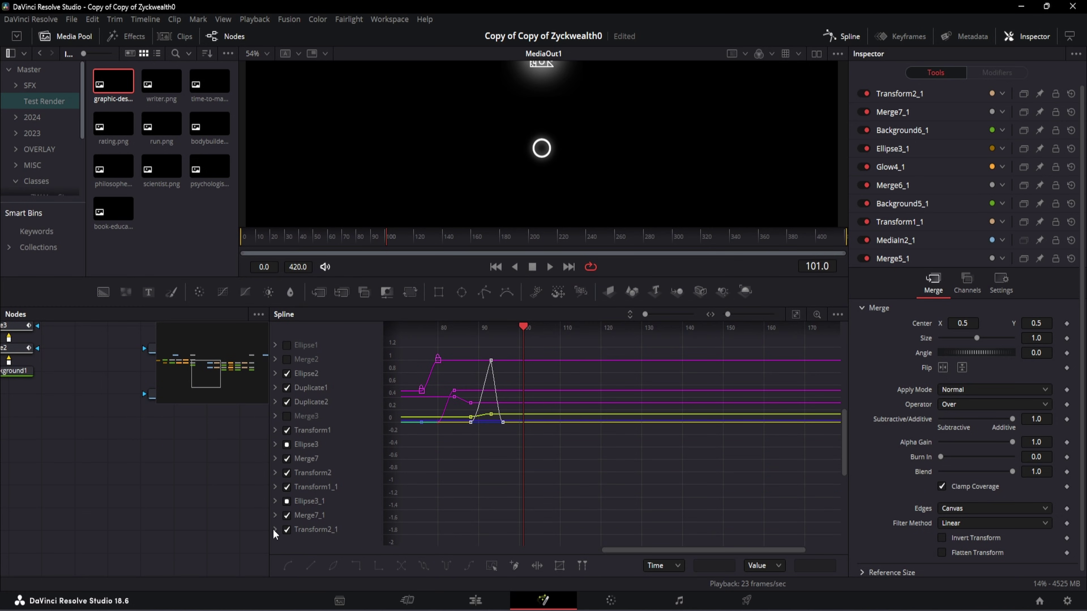
pyautogui.moveTo(289, 374); pyautogui.dragTo(461, 493)
pyautogui.moveTo(397, 476); pyautogui.dragTo(398, 561)
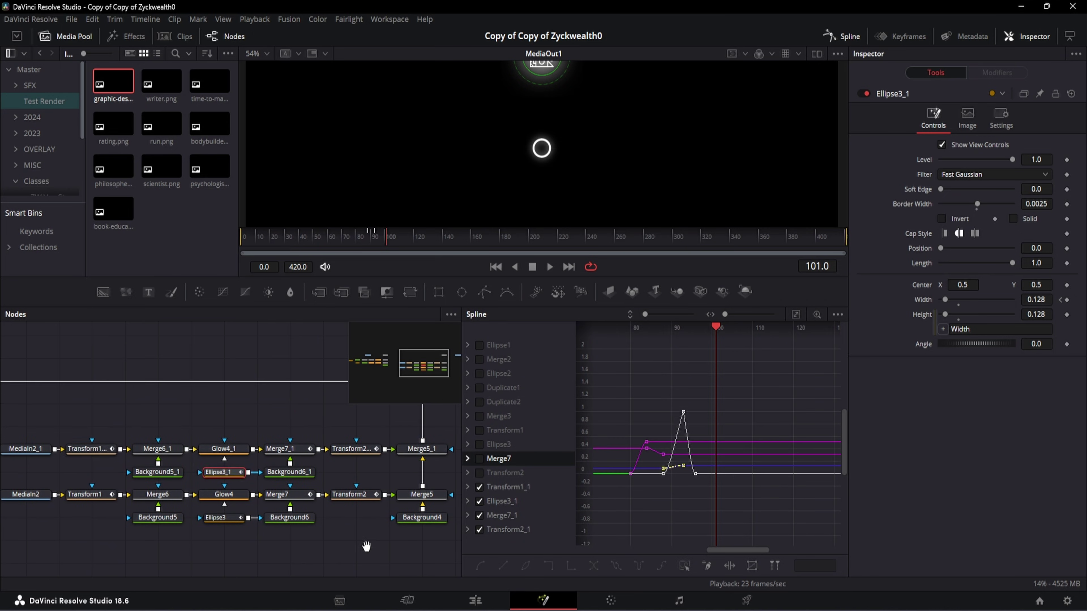
# - Rename the copied Transform1_1 node as a1 and Ellipse3_1 as a2
pyautogui.click(92, 449)
pyautogui.press('F2')
pyautogui.write('a1')
pyautogui.press('Return')
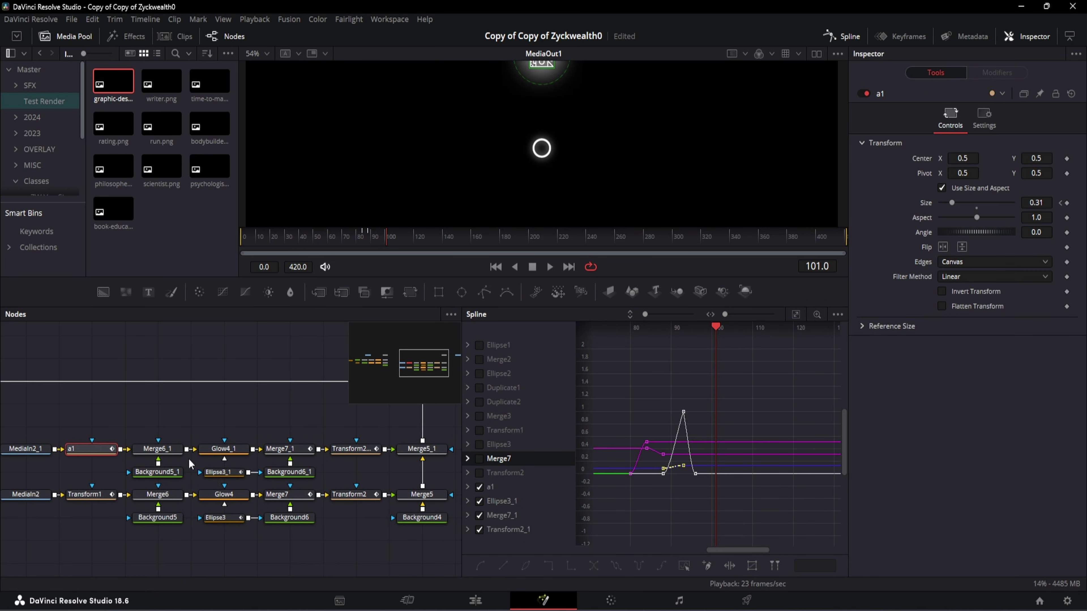
pyautogui.click(224, 471)
pyautogui.press('F2')
pyautogui.write('a2')
pyautogui.press('Return')
# - Rename the copied Merge7_1 node as a3 and Transform2_1 as a4
pyautogui.click(280, 448)
pyautogui.press('F2')
pyautogui.write('a3')
pyautogui.press('Return')
pyautogui.click(352, 448)
pyautogui.press('F2')
pyautogui.write('a4')
pyautogui.press('Return')
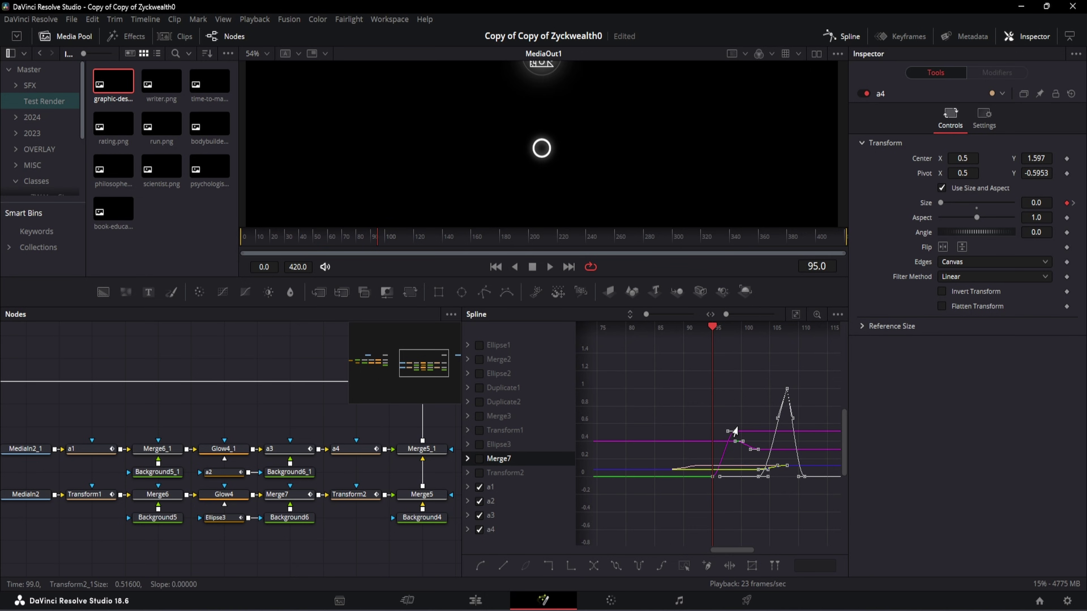
# - Shift the a1 to a4 keyframes together so that a4's Size animation runs from frame 95 to 99
pyautogui.hotkey('ctrl', 'z')
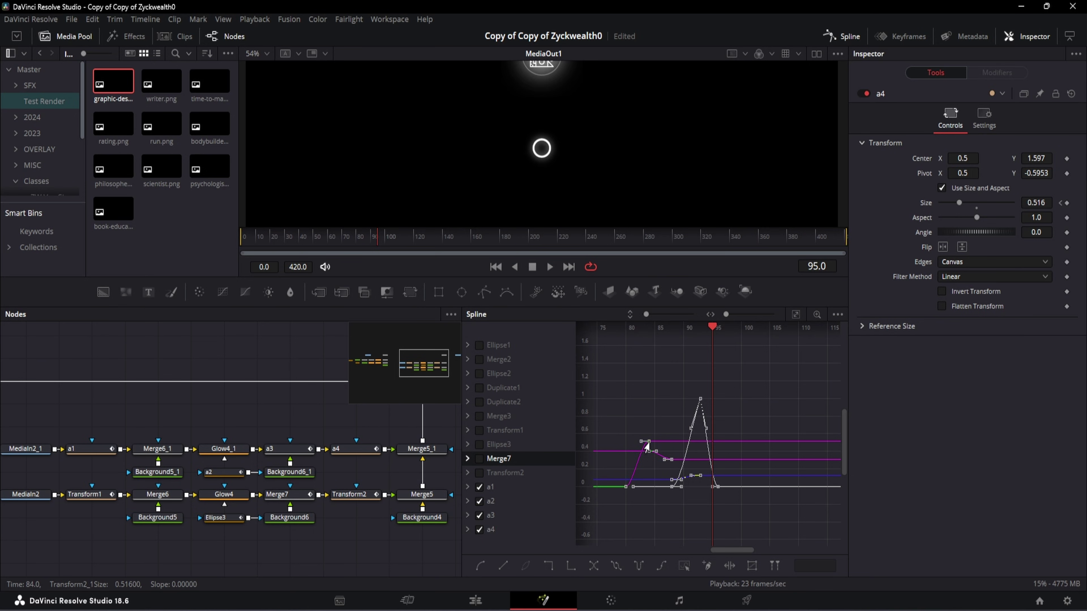
pyautogui.moveTo(647, 443); pyautogui.dragTo(734, 444)
pyautogui.scroll(5, 713, 482)
pyautogui.scroll(-8, 697, 475)
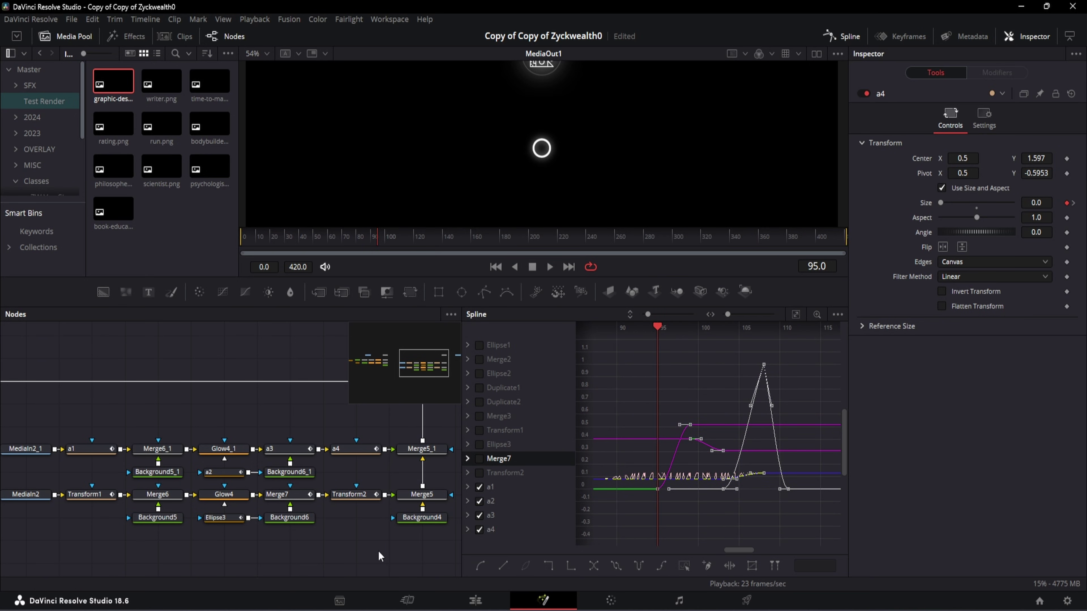
# - Enlarge the viewer and play the animation through frame 104 to check the second icon's timing
pyautogui.moveTo(627, 184); pyautogui.dragTo(626, 288)
pyautogui.click(796, 373)
pyautogui.click(351, 295)
pyautogui.press('space')
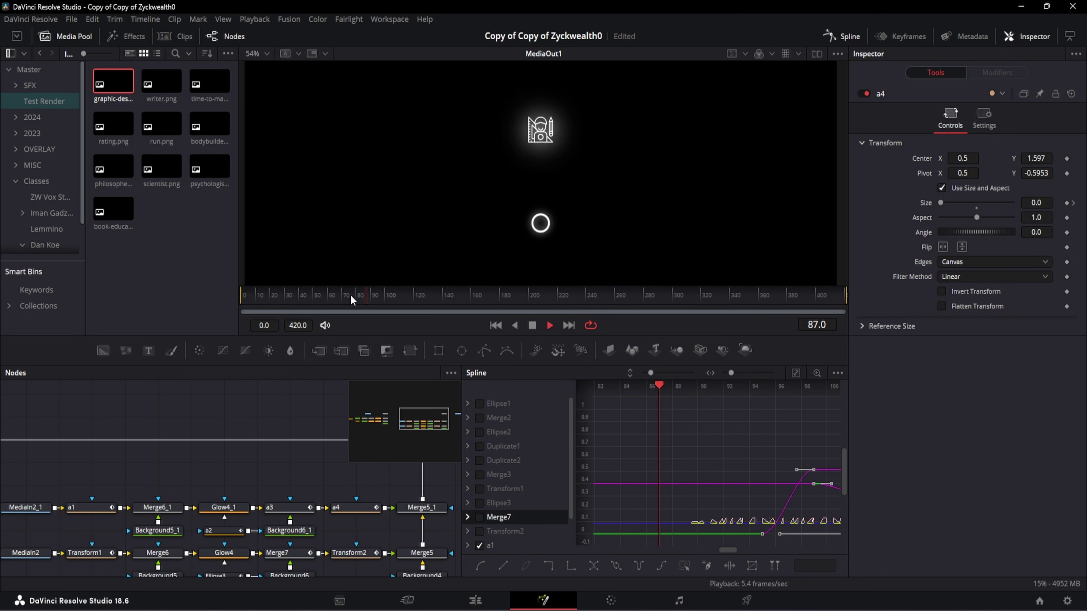
pyautogui.press('space')
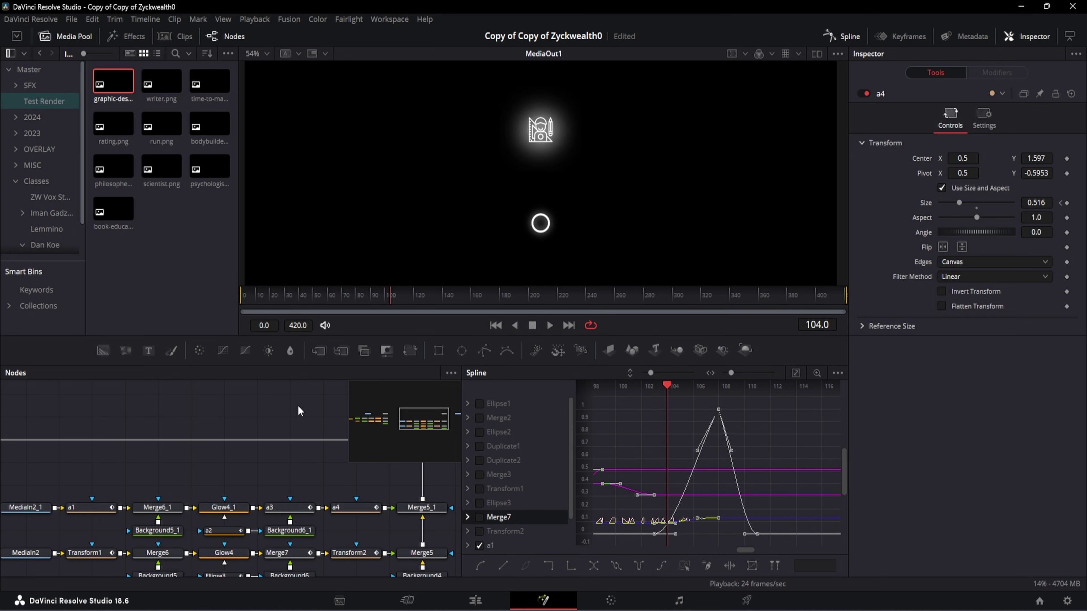
pyautogui.scroll(-3, 296, 411)
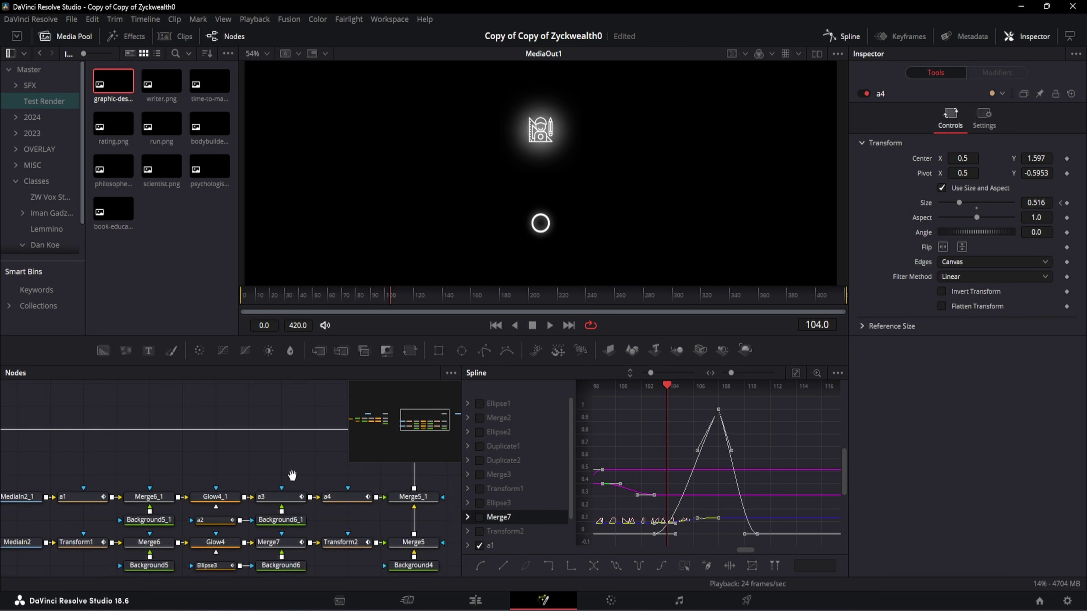
# - Set Merge5_1's Angle to -36
pyautogui.click(850, 37)
pyautogui.scroll(3, 288, 516)
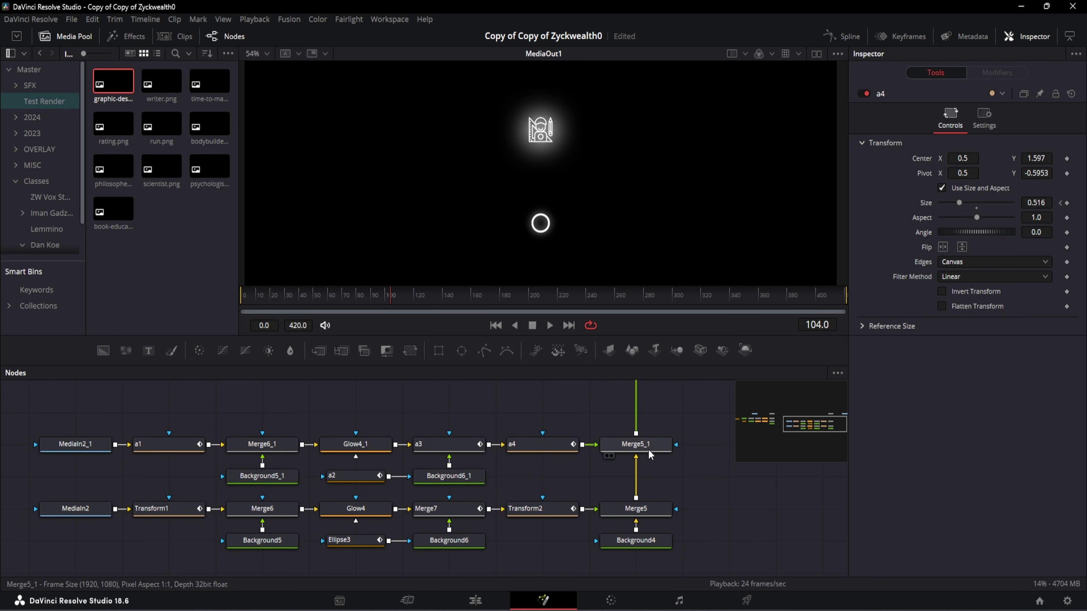
pyautogui.click(650, 453)
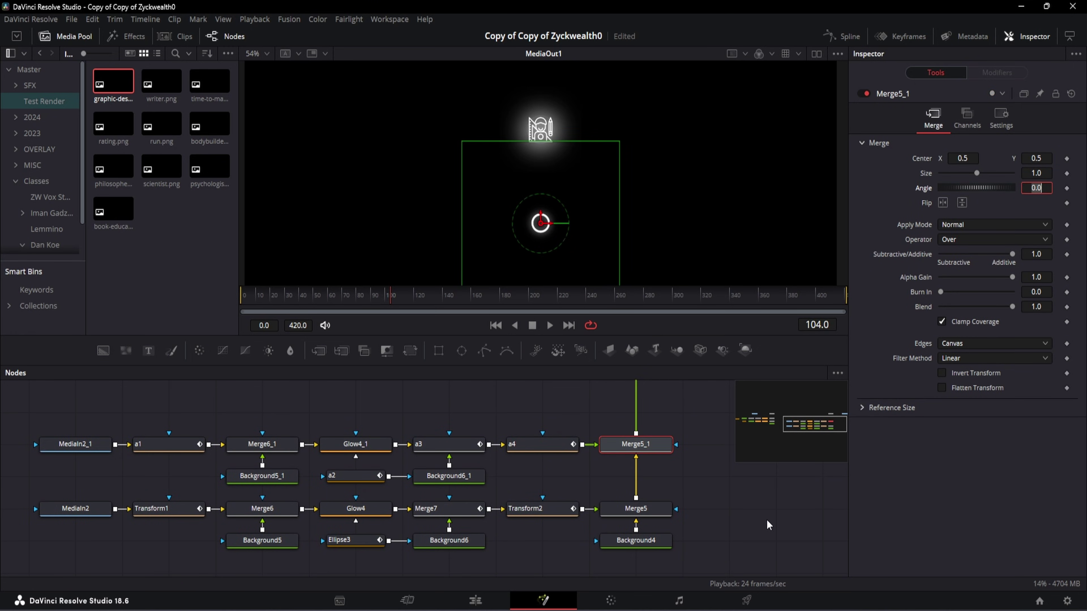
pyautogui.write('-36')
pyautogui.press('Return')
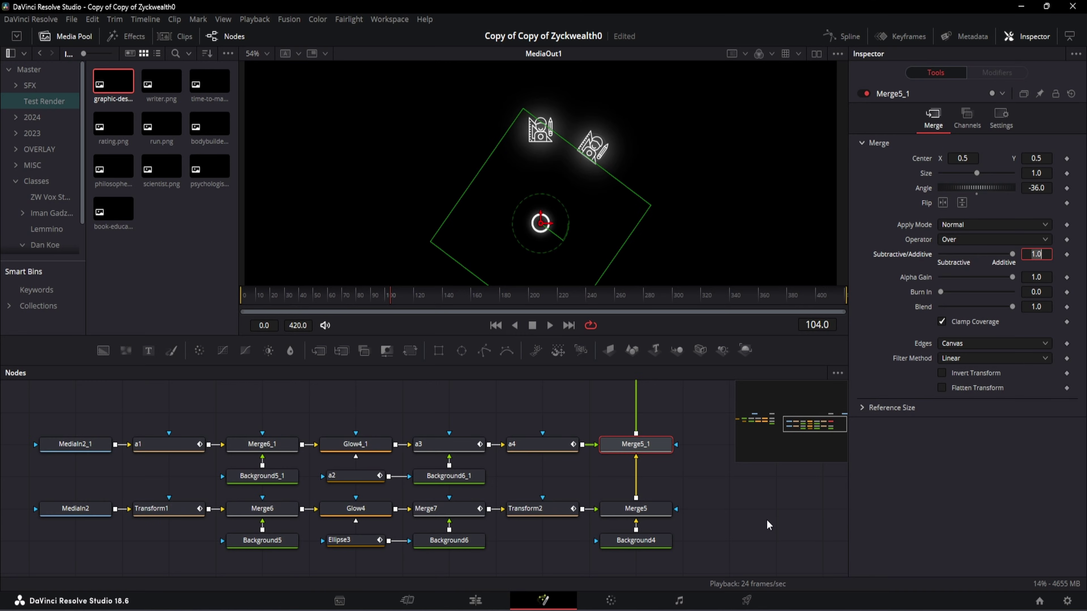
# - Replace the copied chain's MediaIn2_1 with the writer.png icon connected to a1
pyautogui.moveTo(749, 516); pyautogui.dragTo(794, 513)
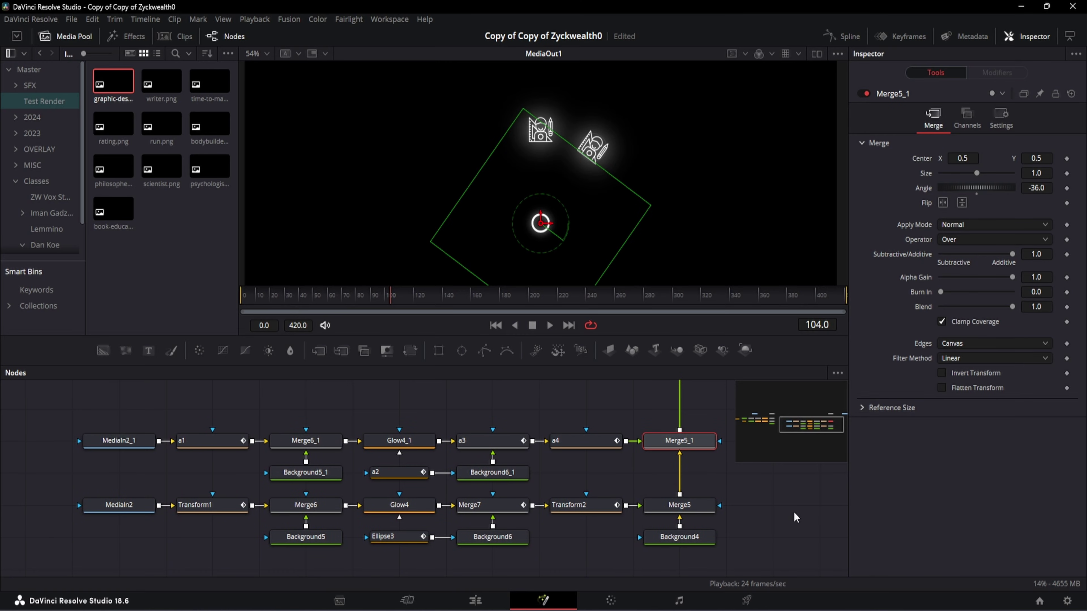
pyautogui.click(102, 448)
pyautogui.press('Delete')
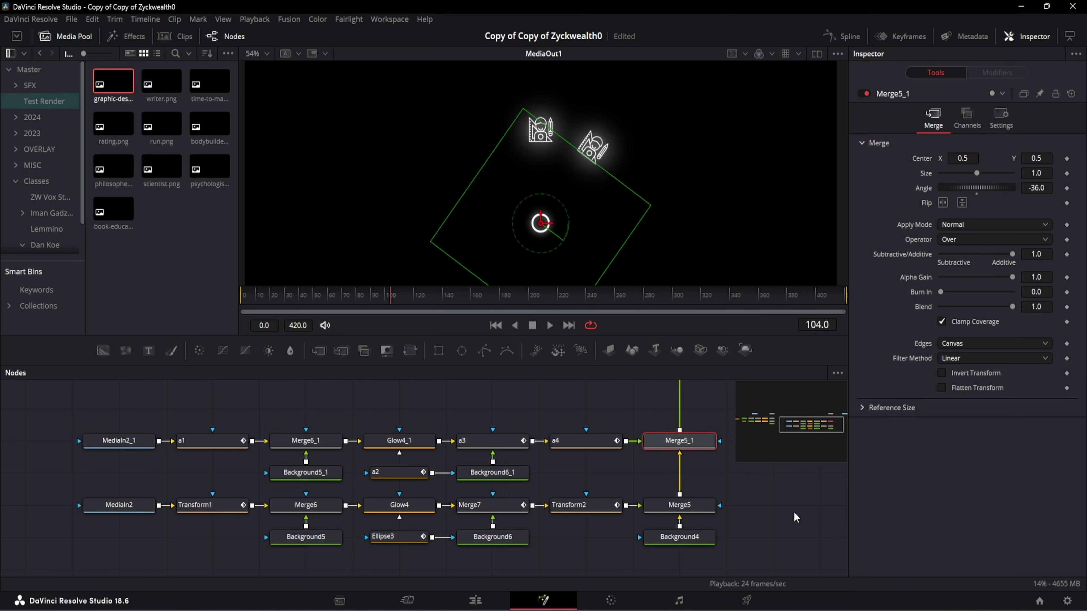
pyautogui.click(101, 441)
pyautogui.press('Delete')
pyautogui.moveTo(162, 64); pyautogui.dragTo(115, 441)
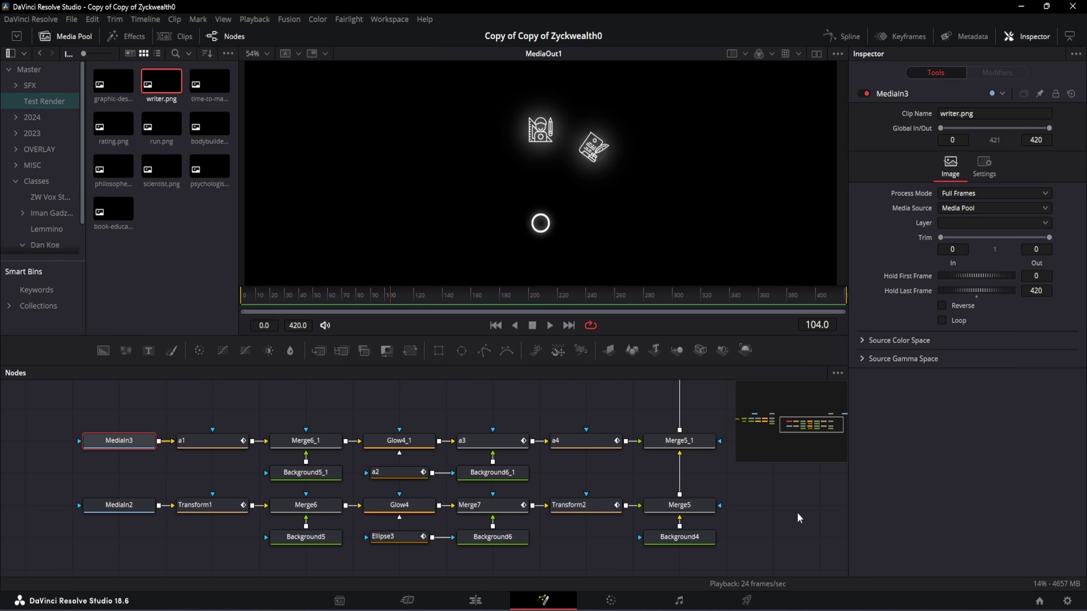
# - Duplicate the writer icon chain from MediaIn3 to Merge5_1 and connect its copied merge between Merge5_1 and Merge4
pyautogui.press('space')
pyautogui.moveTo(653, 471); pyautogui.dragTo(654, 508)
pyautogui.moveTo(719, 452); pyautogui.dragTo(103, 521)
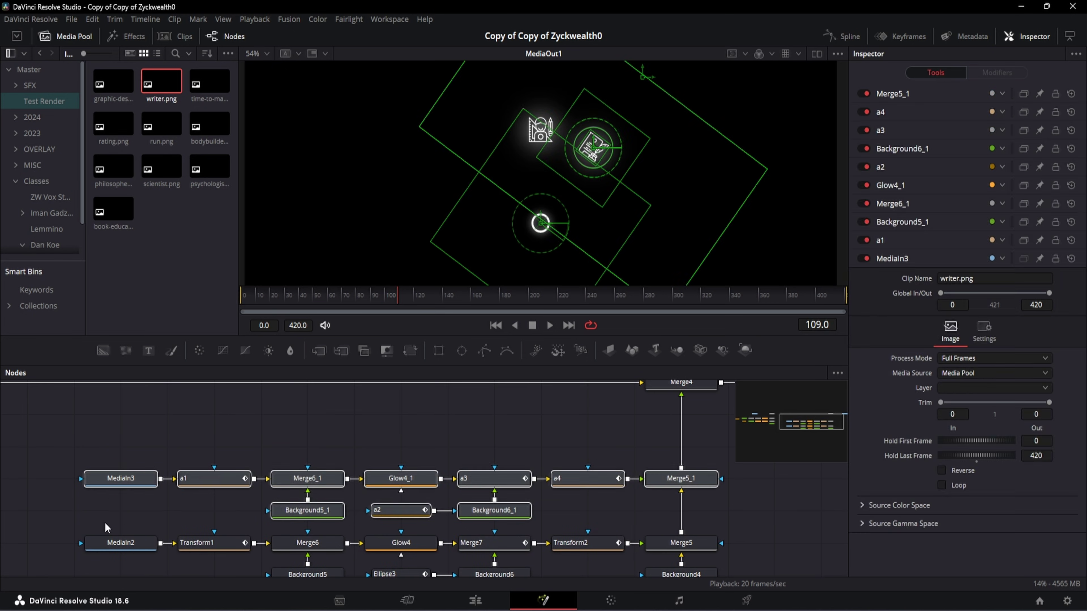
pyautogui.hotkey('ctrl', 'c')
pyautogui.hotkey('ctrl', 'v')
pyautogui.moveTo(774, 493); pyautogui.dragTo(681, 429)
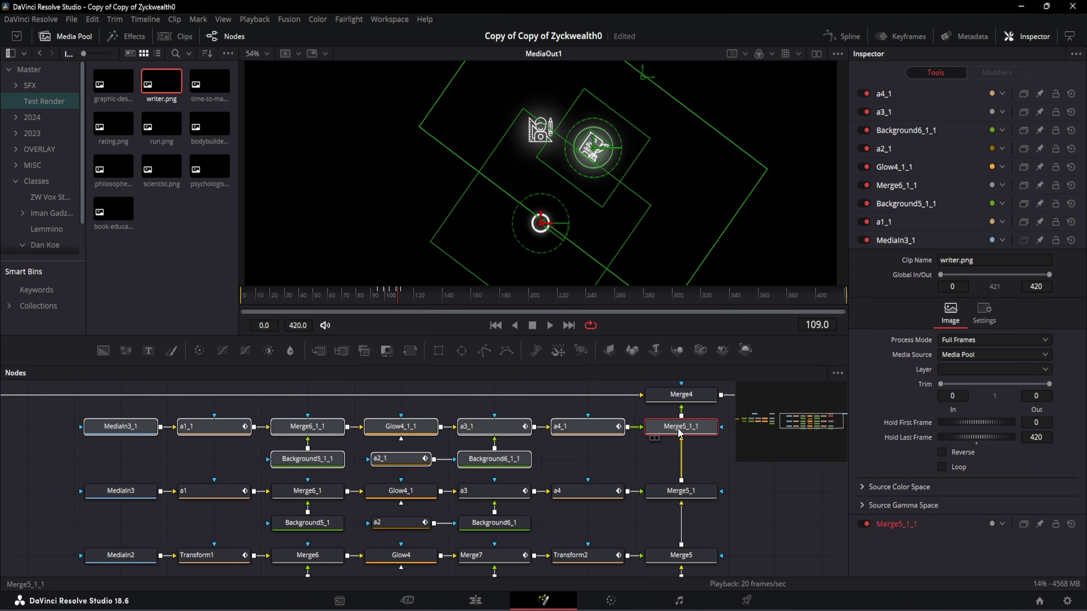
# - Hide the a1, a2, a3 and a4 curves in the Spline editor so only the newest chain's curves are shown
pyautogui.click(842, 36)
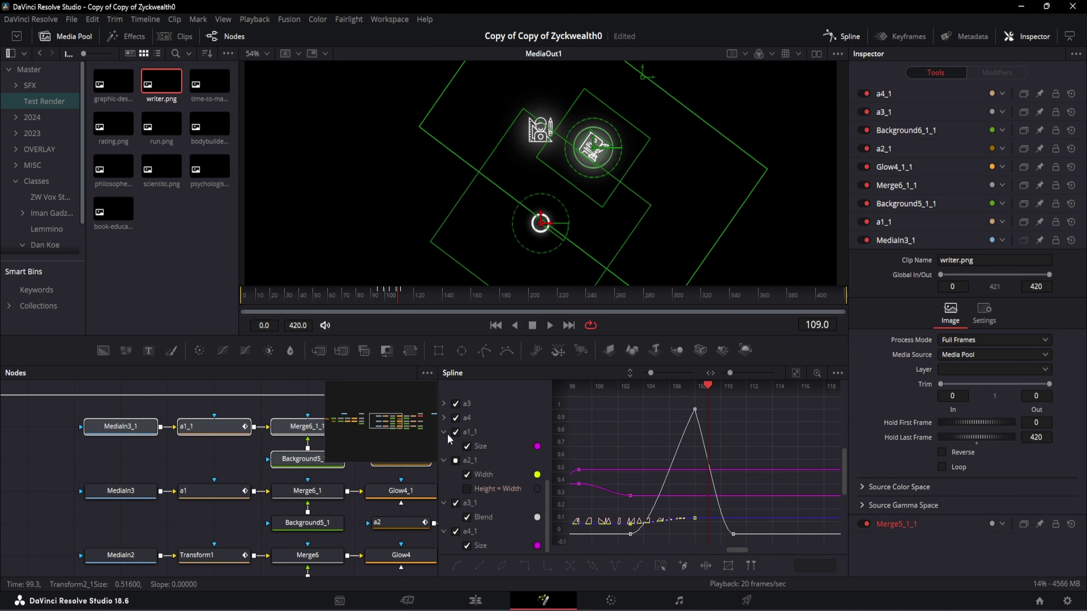
pyautogui.click(444, 503)
pyautogui.click(456, 489)
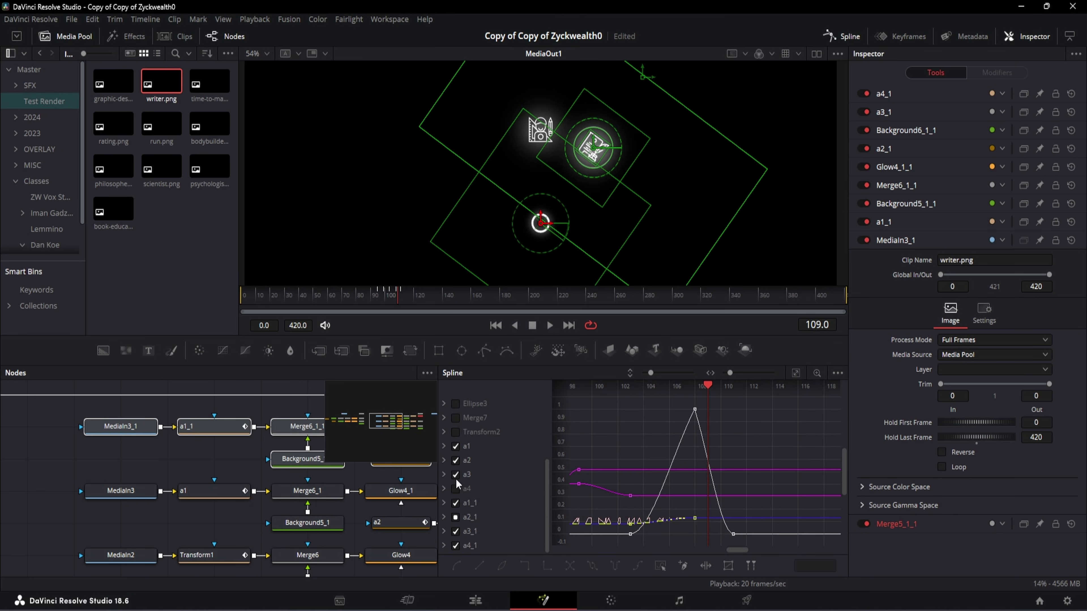
pyautogui.click(455, 474)
pyautogui.click(455, 460)
pyautogui.click(455, 446)
# - Shift all keyframes of the a1_1 to a4_1 nodes together so their animation starts at frame 109
pyautogui.scroll(-2, 723, 472)
pyautogui.moveTo(773, 431); pyautogui.dragTo(609, 531)
pyautogui.scroll(2, 638, 513)
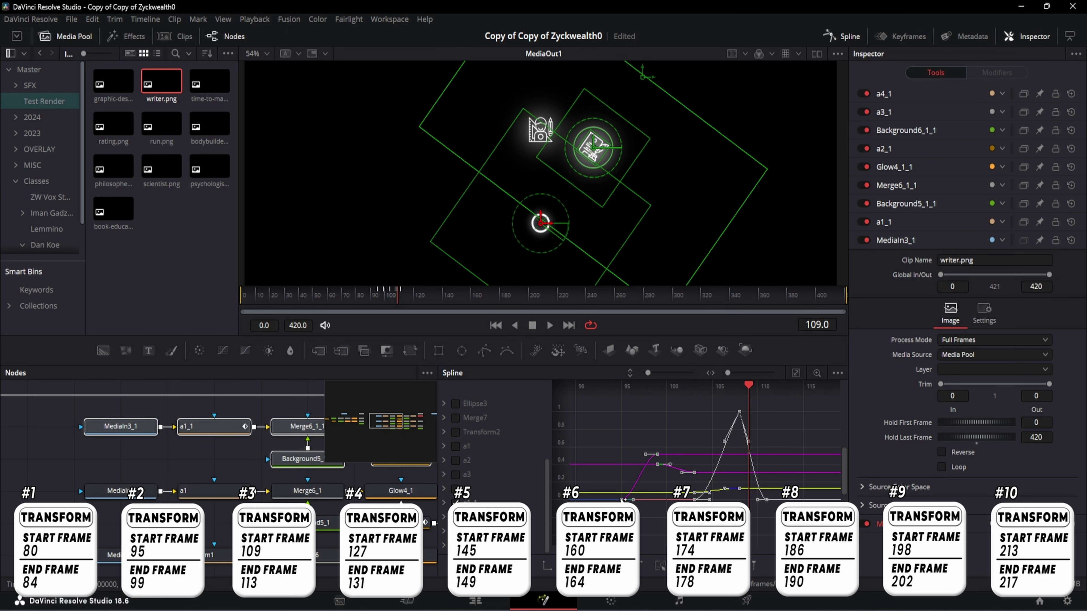
pyautogui.moveTo(621, 499); pyautogui.dragTo(749, 505)
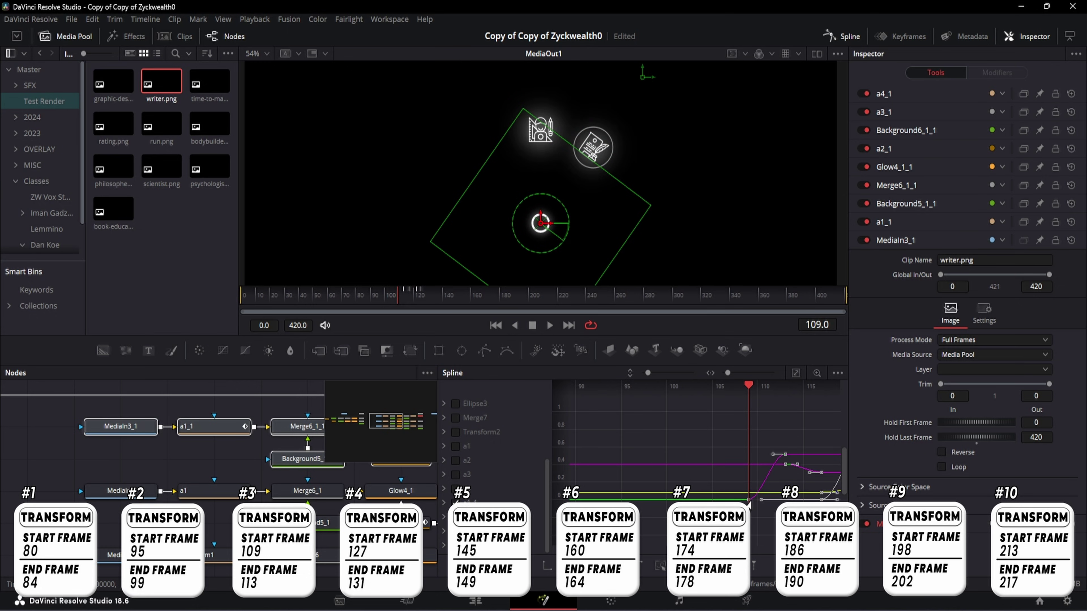
pyautogui.click(842, 36)
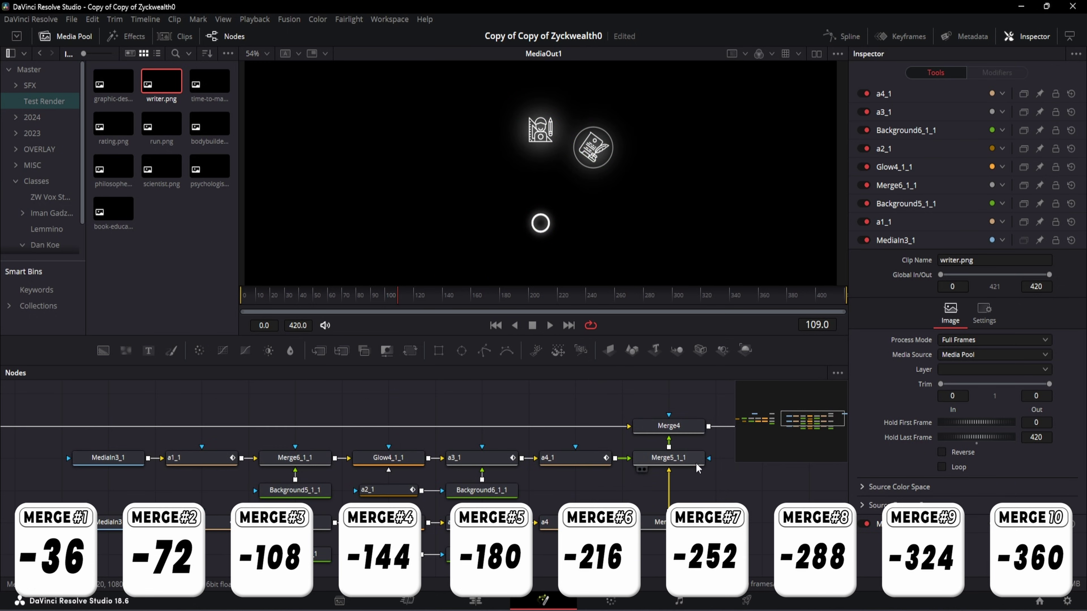
# - Set Merge5_1_1's Angle to -72 by adding -36 to its existing angle
pyautogui.click(693, 460)
pyautogui.click(1048, 188)
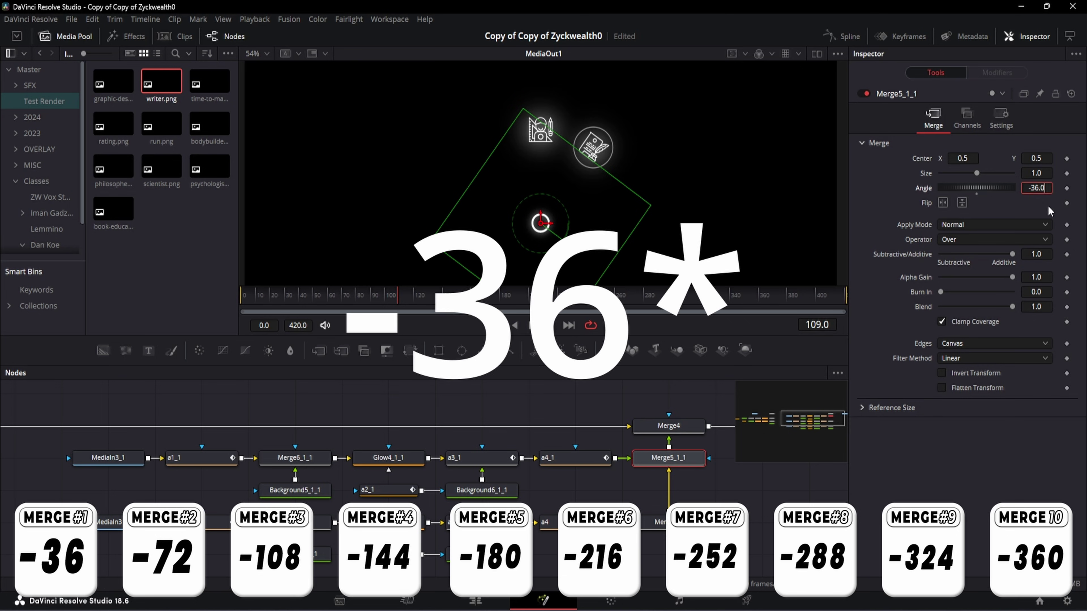
pyautogui.write('+-36')
pyautogui.click(1044, 253)
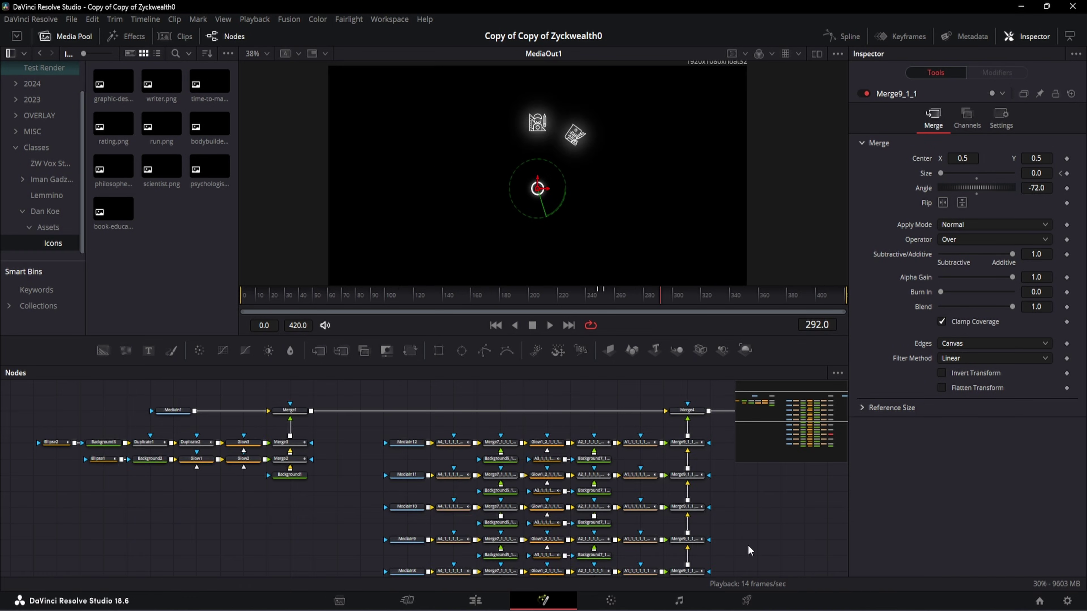
# - Keyframe Merge5's Size at 1 on frame 239 and at 0 on frame 244
pyautogui.moveTo(748, 544); pyautogui.dragTo(742, 381)
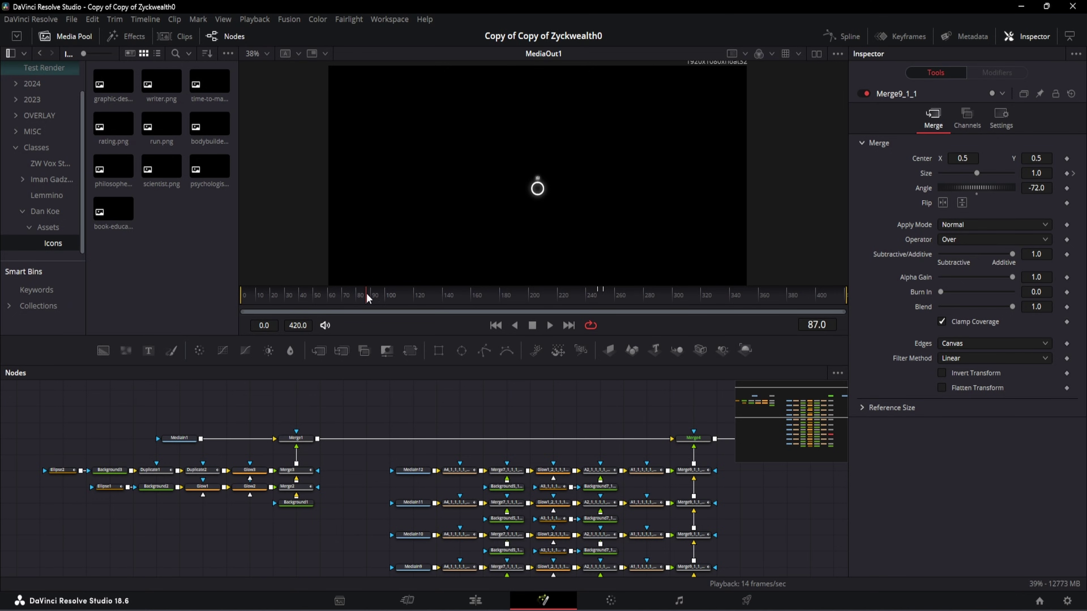
pyautogui.moveTo(367, 294); pyautogui.dragTo(573, 295)
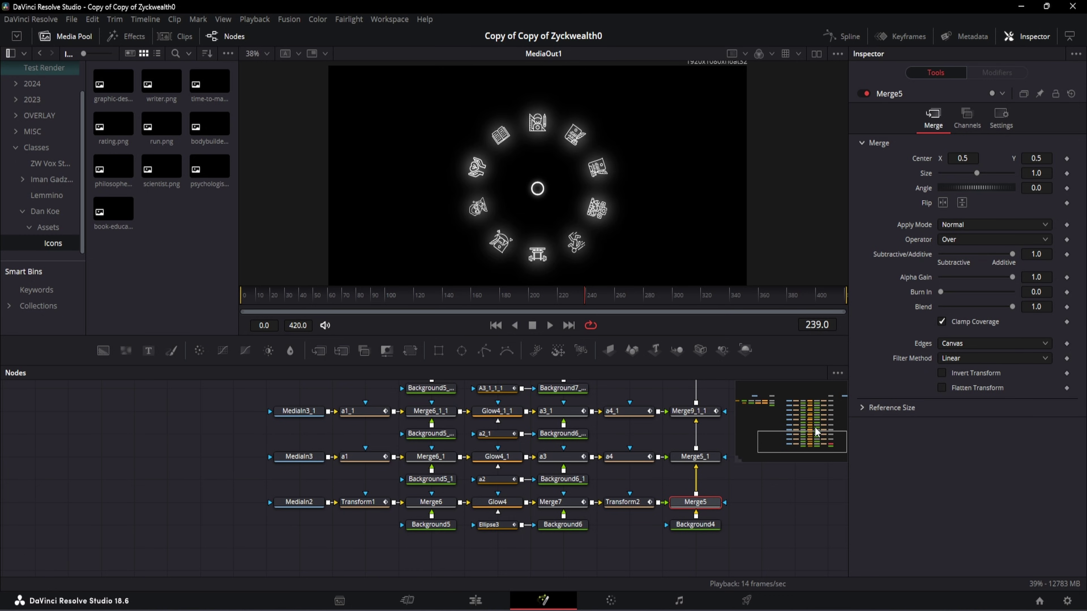
pyautogui.click(1067, 173)
pyautogui.press('Right')
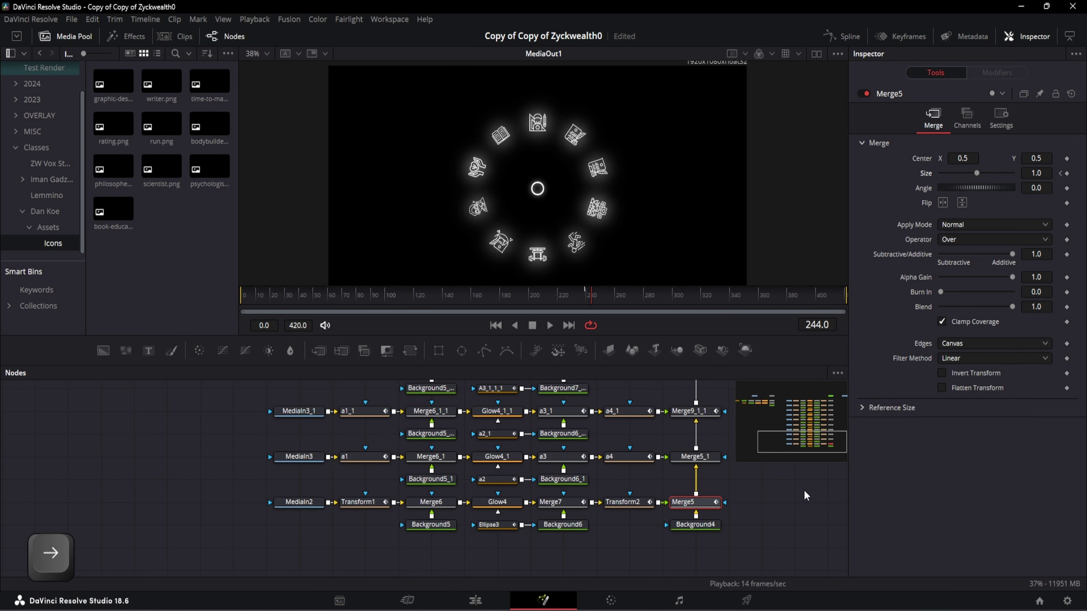
pyautogui.moveTo(977, 173); pyautogui.dragTo(924, 181)
# - Add a Size keyframe of 1 to Merge5_1 at frame 243
pyautogui.moveTo(732, 464); pyautogui.dragTo(725, 475)
pyautogui.click(699, 469)
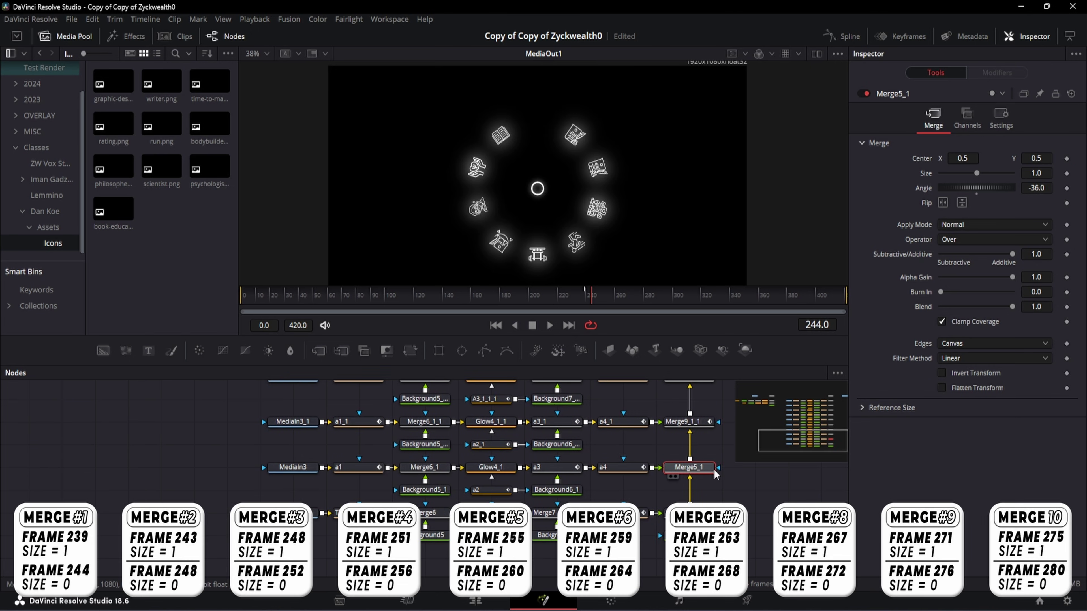
pyautogui.click(1066, 174)
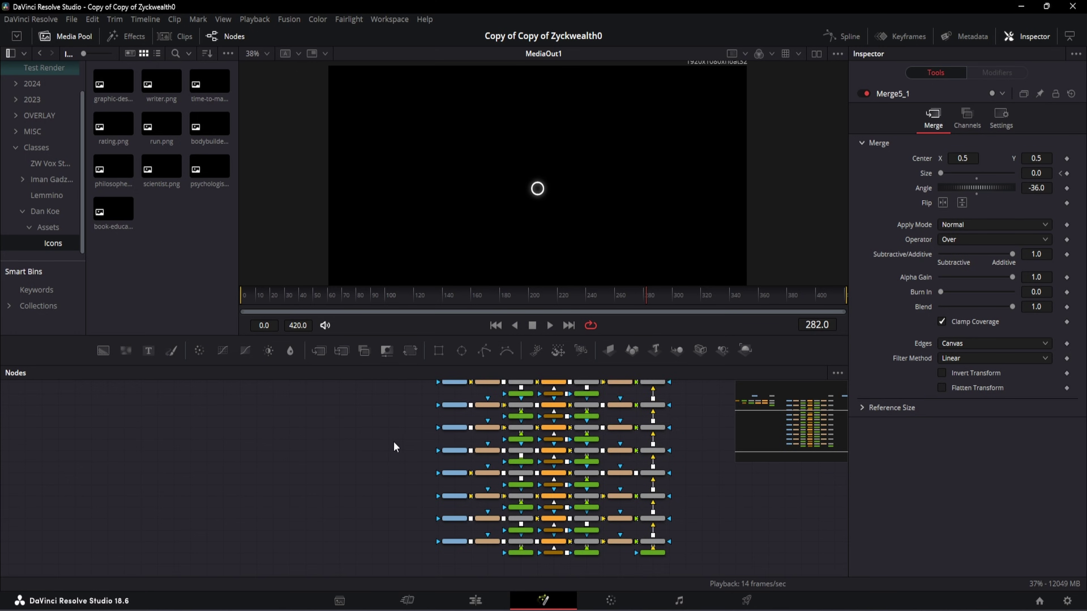
# - Add a keyframe at frame 280 holding Ellipse2's existing Width
pyautogui.scroll(3, 503, 525)
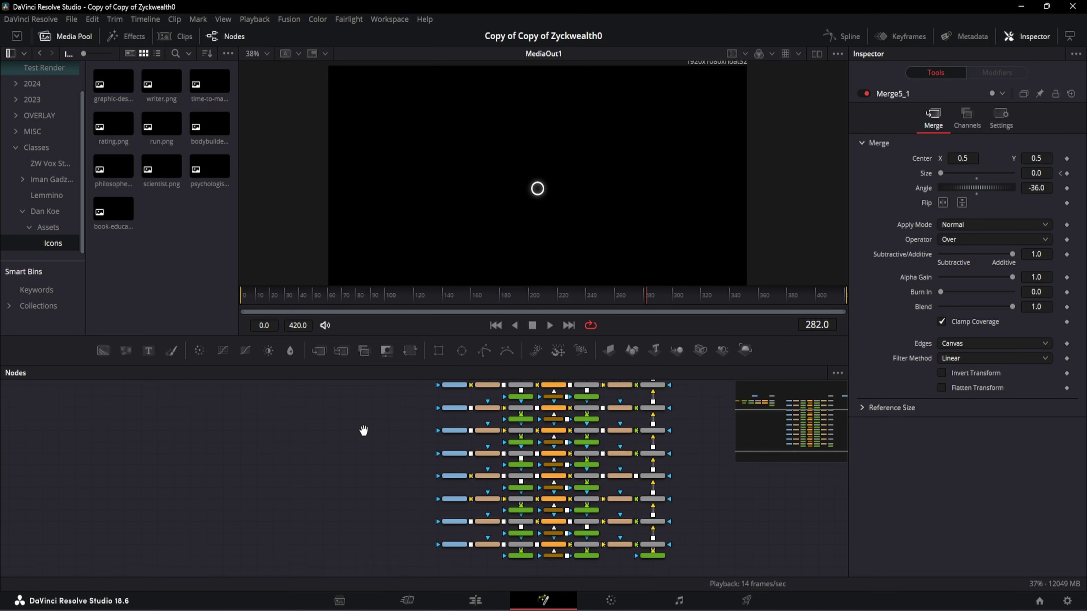
pyautogui.scroll(6, 503, 526)
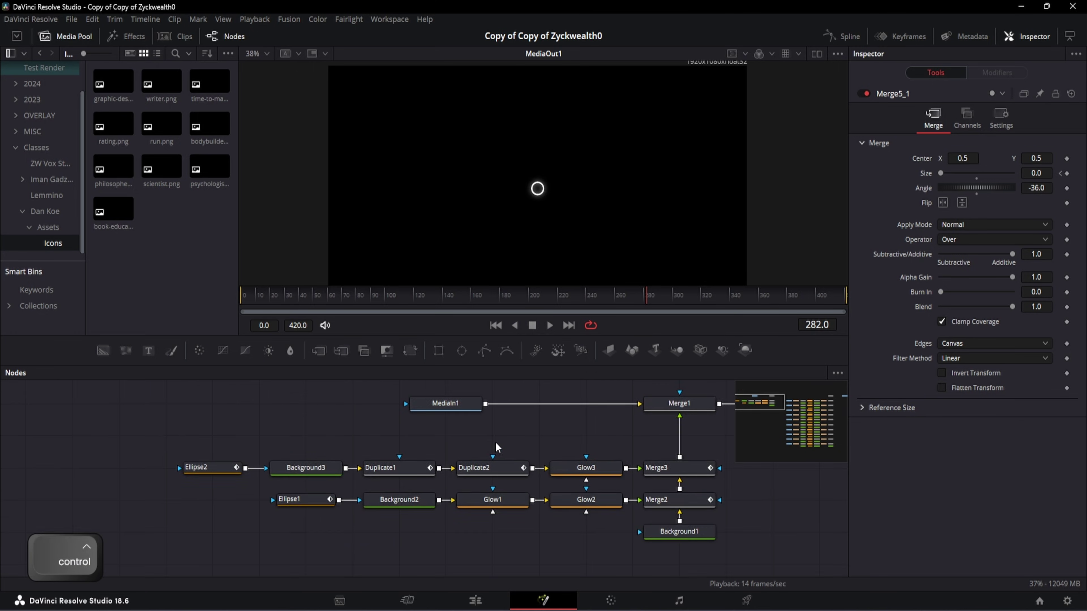
pyautogui.moveTo(549, 449); pyautogui.dragTo(519, 457)
pyautogui.click(152, 487)
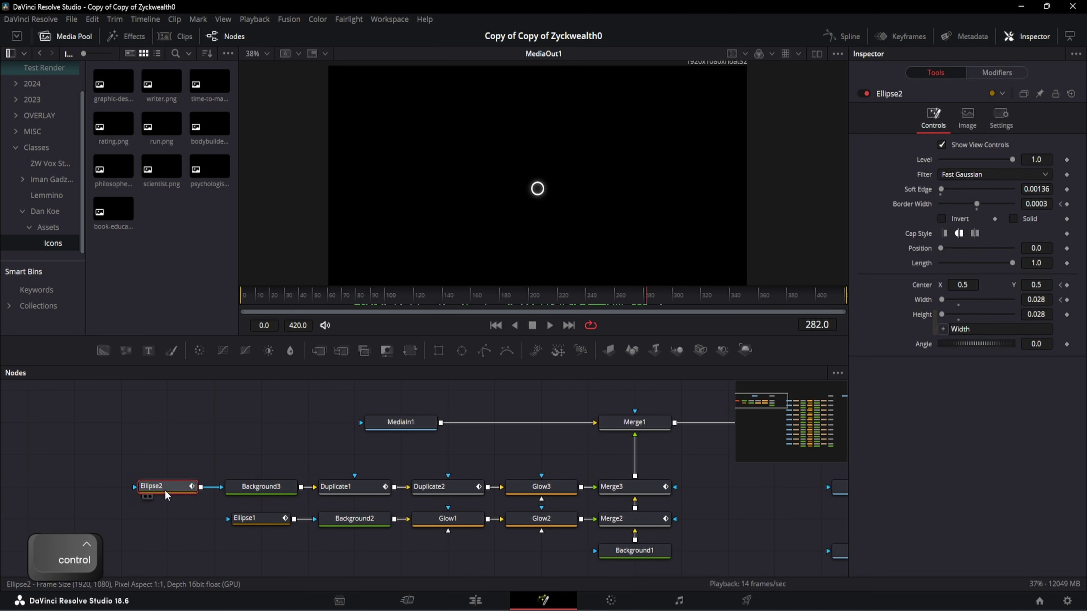
pyautogui.press('Left')
pyautogui.press('Left')
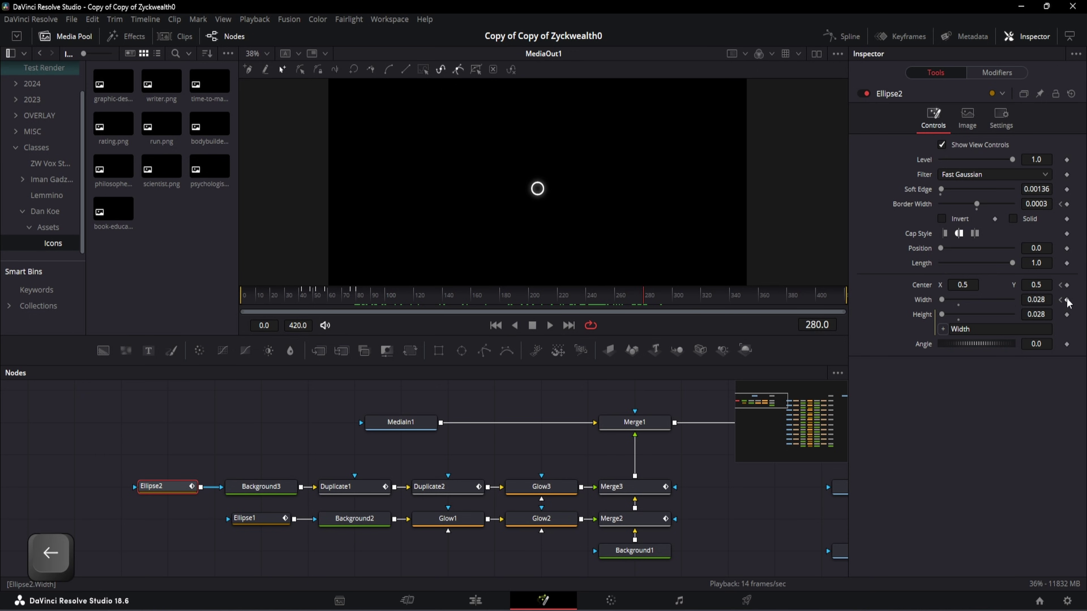
pyautogui.click(1067, 300)
# - Set Ellipse2's Width to 0.17 at frame 284 so the small ring expands
pyautogui.scroll(3, 650, 301)
pyautogui.click(619, 300)
pyautogui.moveTo(618, 312); pyautogui.dragTo(656, 312)
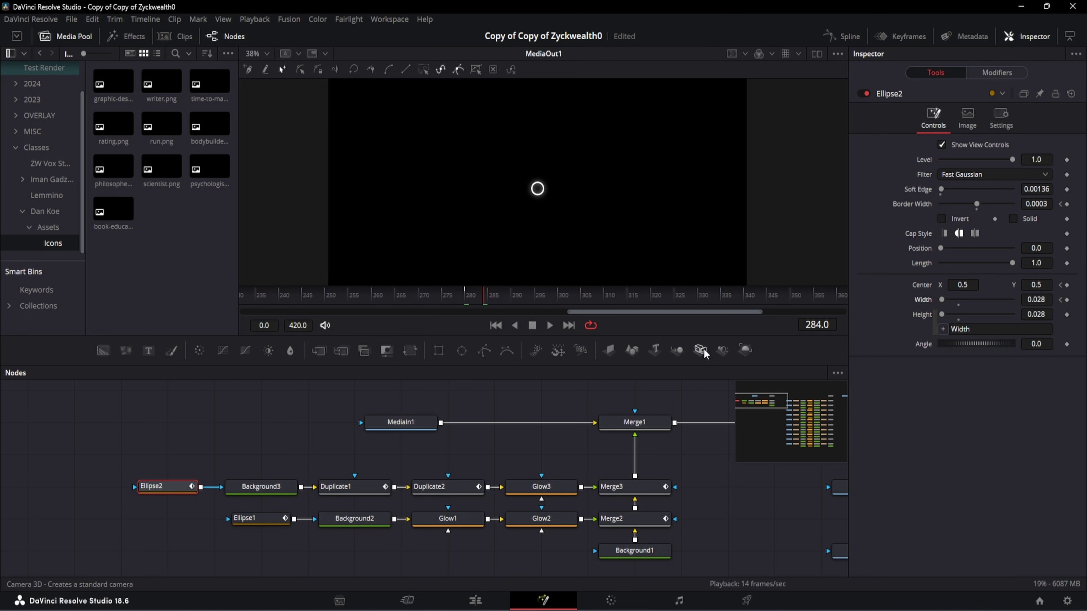
pyautogui.doubleClick(1036, 300)
pyautogui.write('0.17')
pyautogui.press('Return')
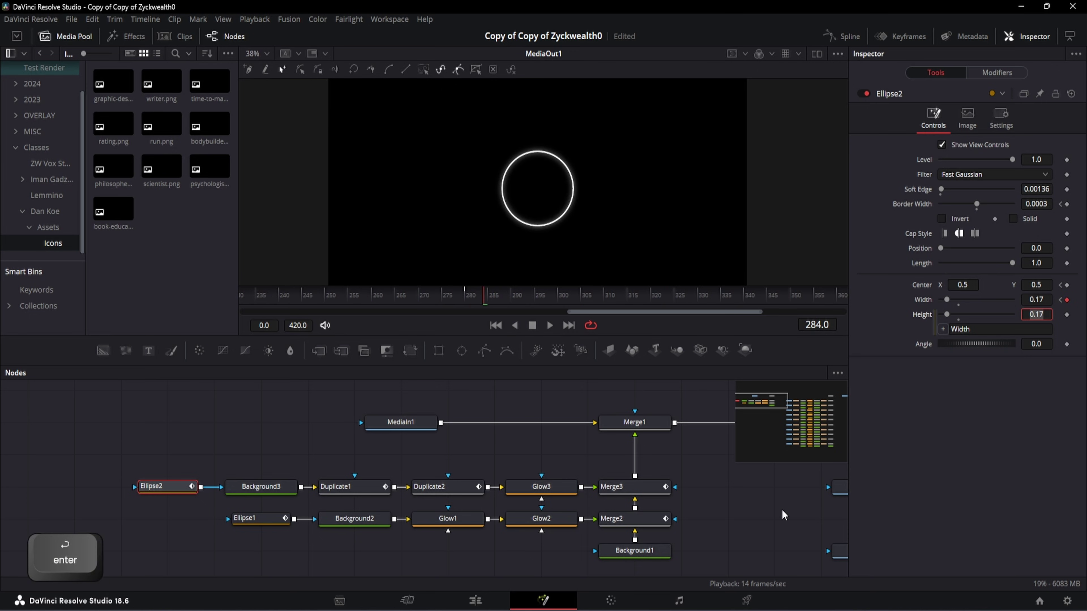
# - Set Ellipse2's Width to 0.151 at frame 285 and 0.109 at frame 287
pyautogui.press('Right')
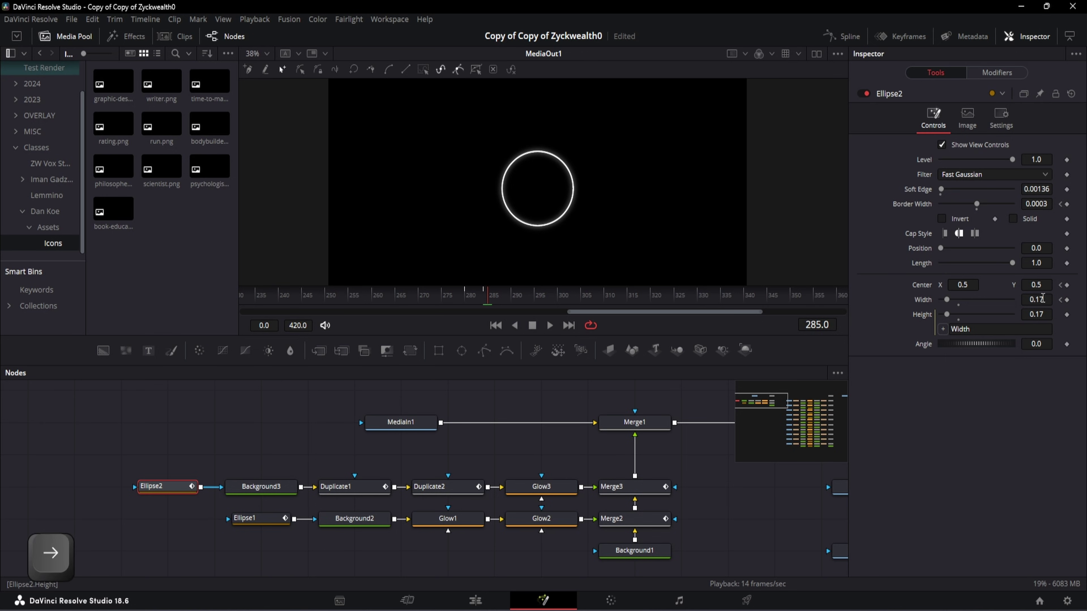
pyautogui.press('BackSpace')
pyautogui.write('51')
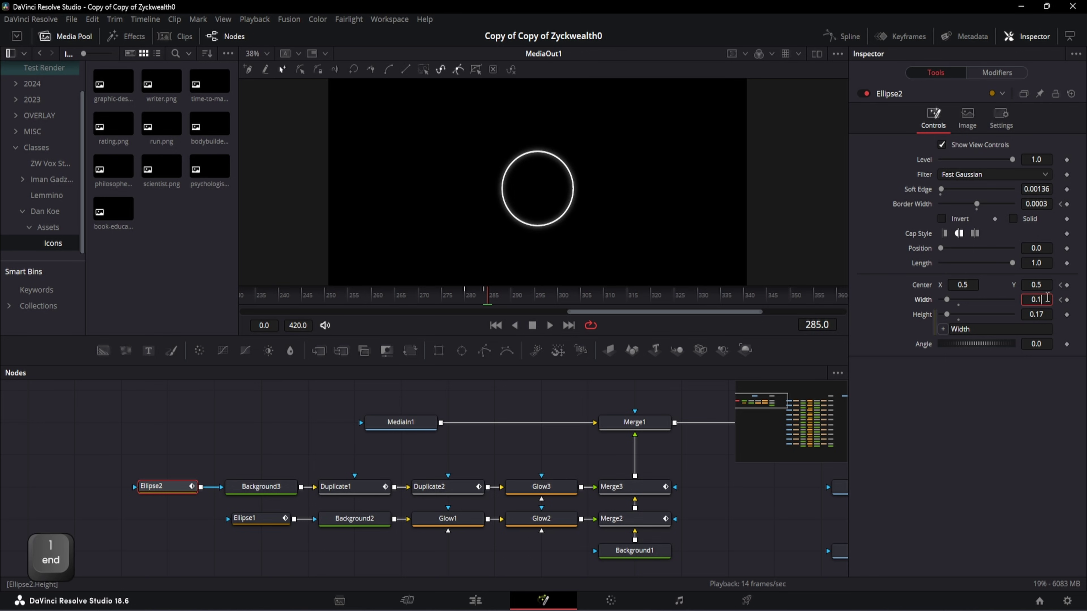
pyautogui.press('Return')
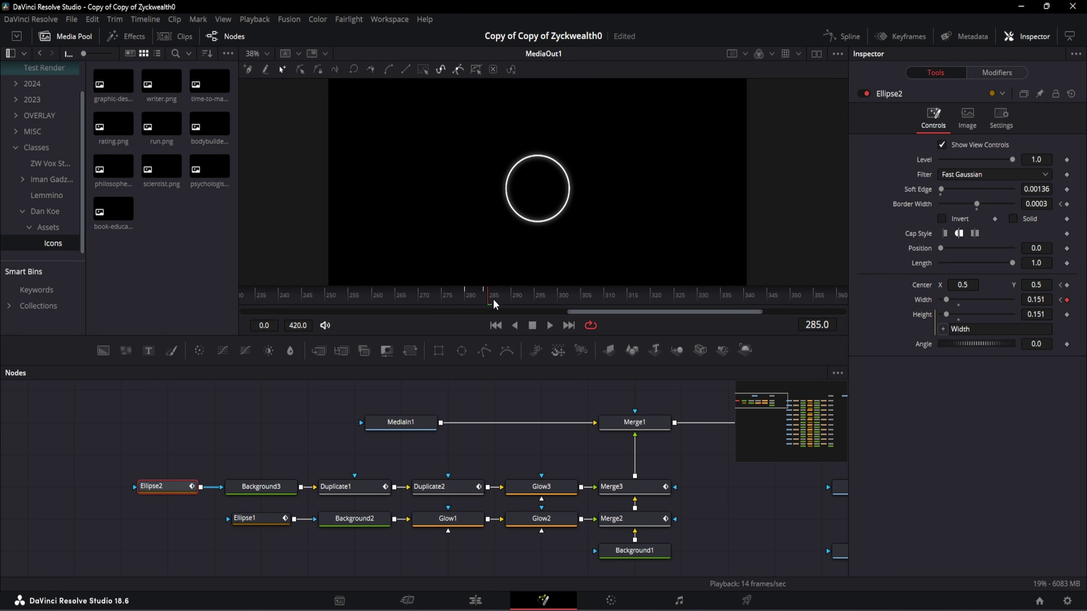
pyautogui.moveTo(495, 302); pyautogui.dragTo(499, 303)
pyautogui.doubleClick(1046, 299)
pyautogui.write('0.109')
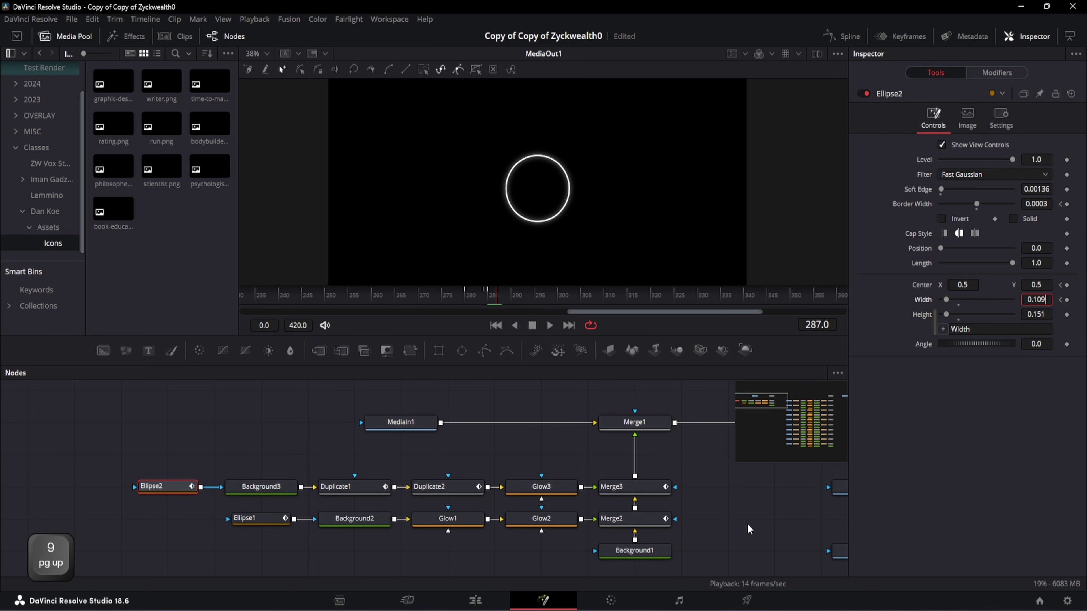
pyautogui.press('Return')
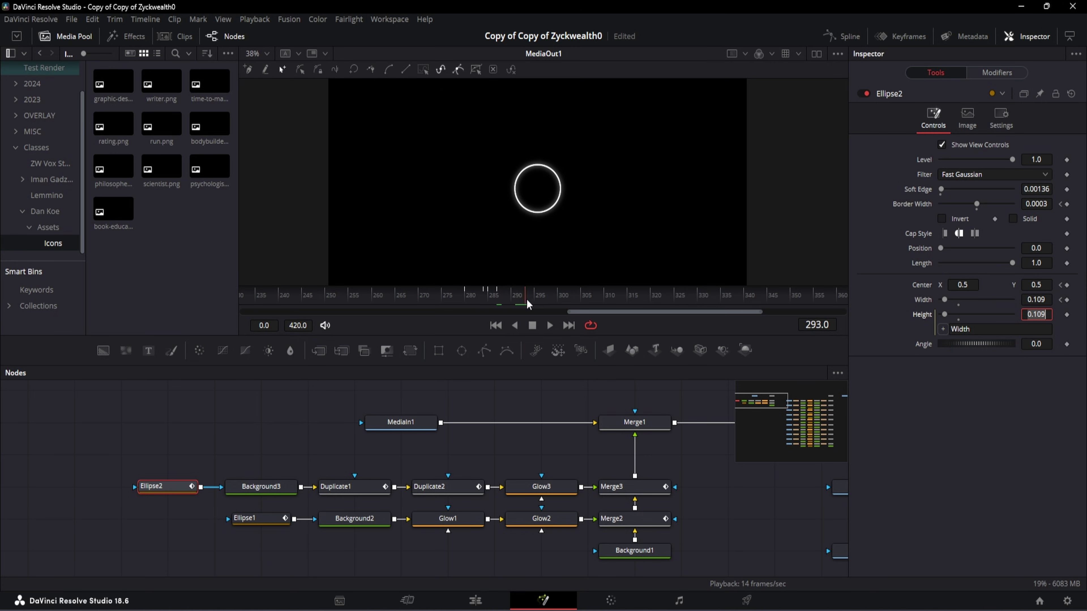
# - Set Ellipse2's Width to 0.32 at frame 294, hold it with another keyframe, and reset it to 0.105 at frame 304
pyautogui.write('0.32')
pyautogui.press('Return')
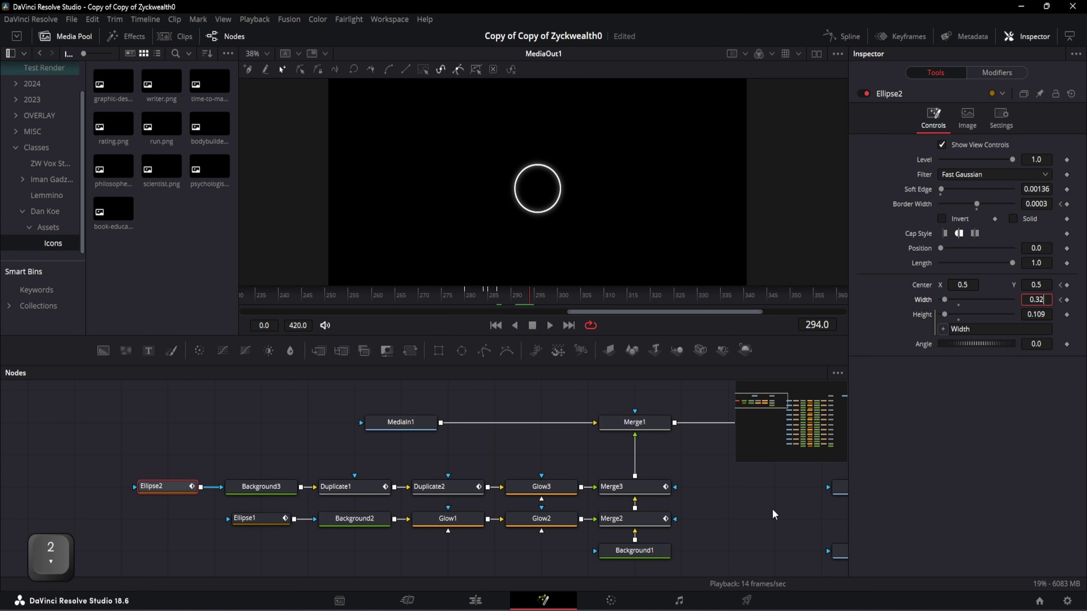
pyautogui.click(570, 299)
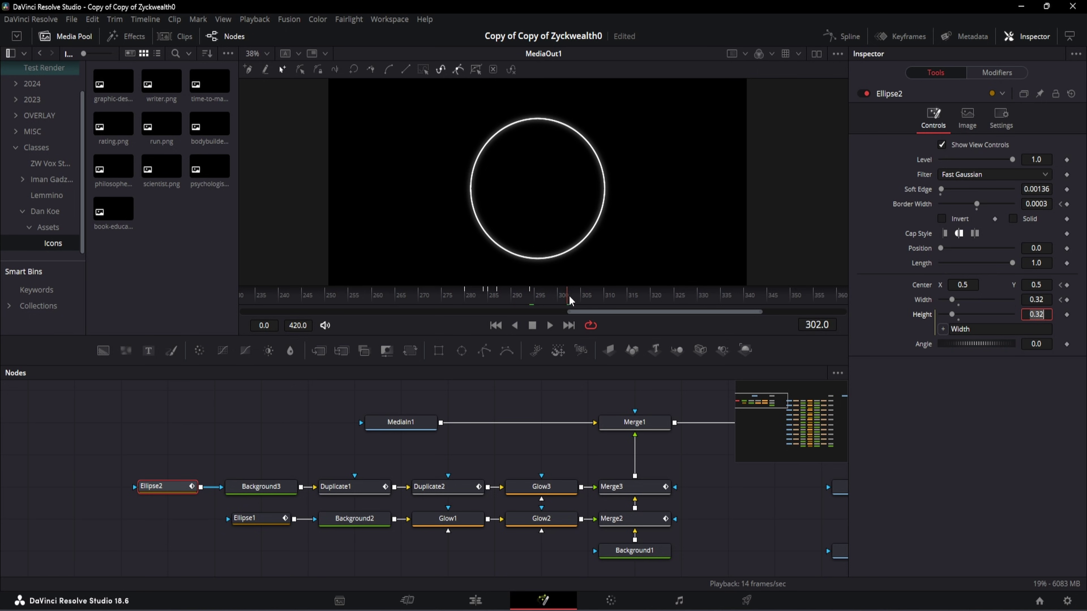
pyautogui.click(1067, 300)
pyautogui.write('0.105')
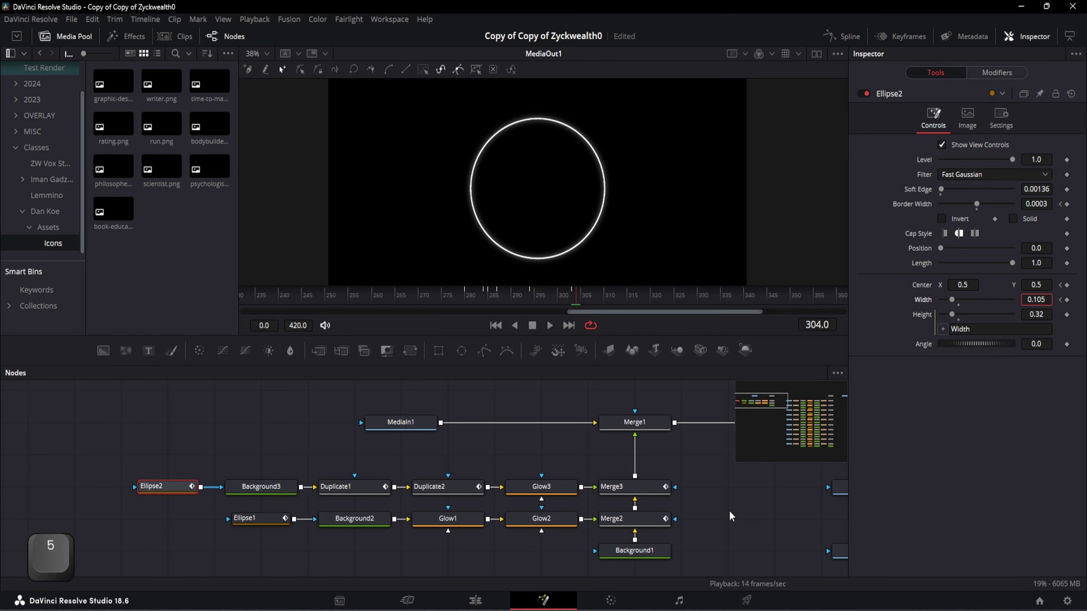
pyautogui.press('Return')
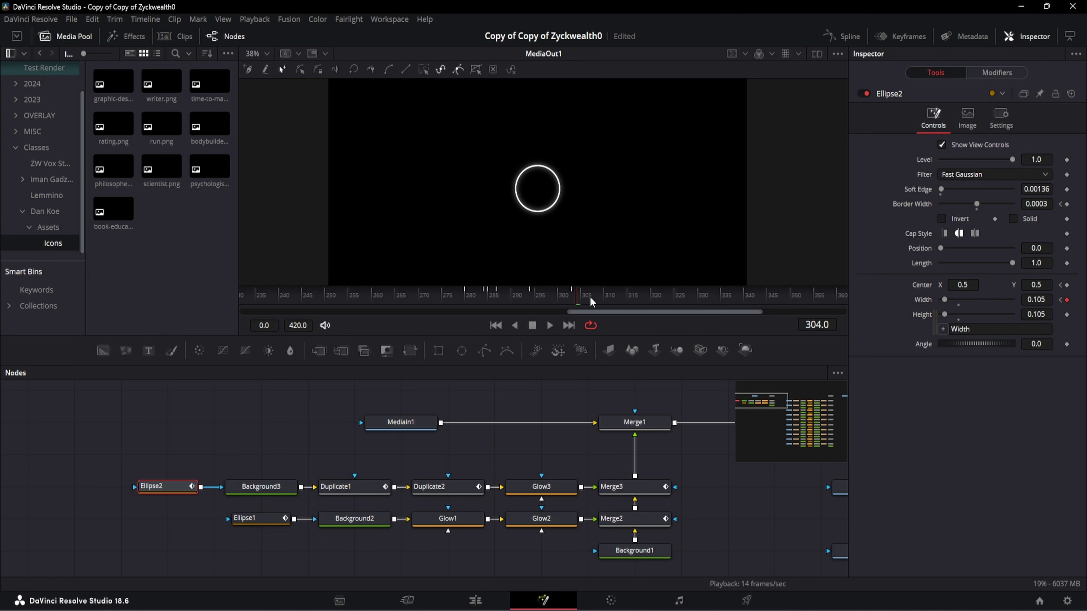
# - Set Ellipse2's Width to 0.291 at frame 312 and scrub through the ring's pulses
pyautogui.click(613, 301)
pyautogui.click(1048, 301)
pyautogui.write('0.291')
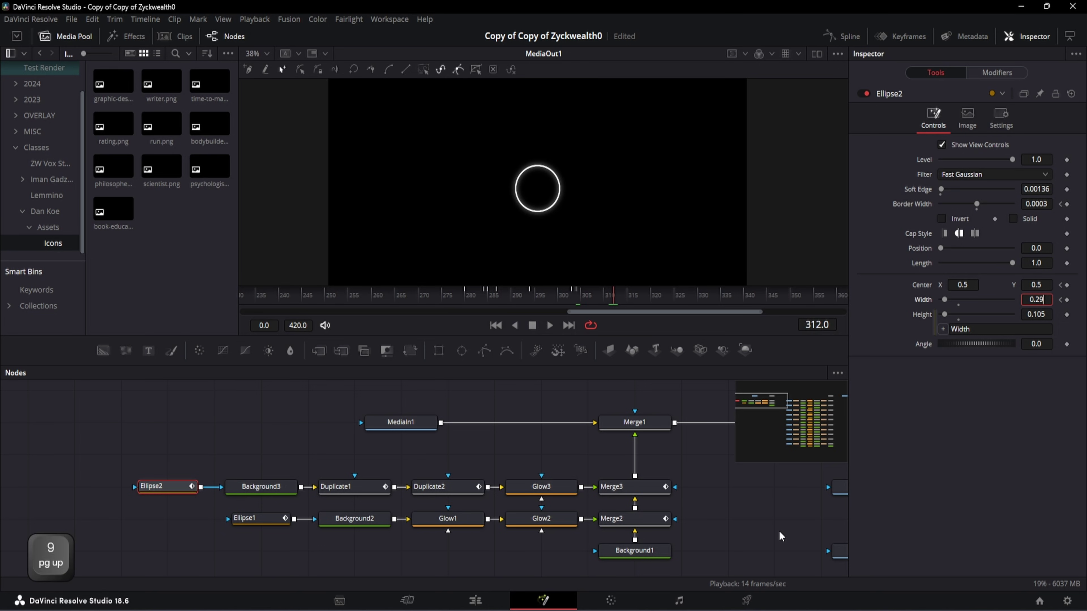
pyautogui.press('Return')
pyautogui.moveTo(505, 299); pyautogui.dragTo(614, 305)
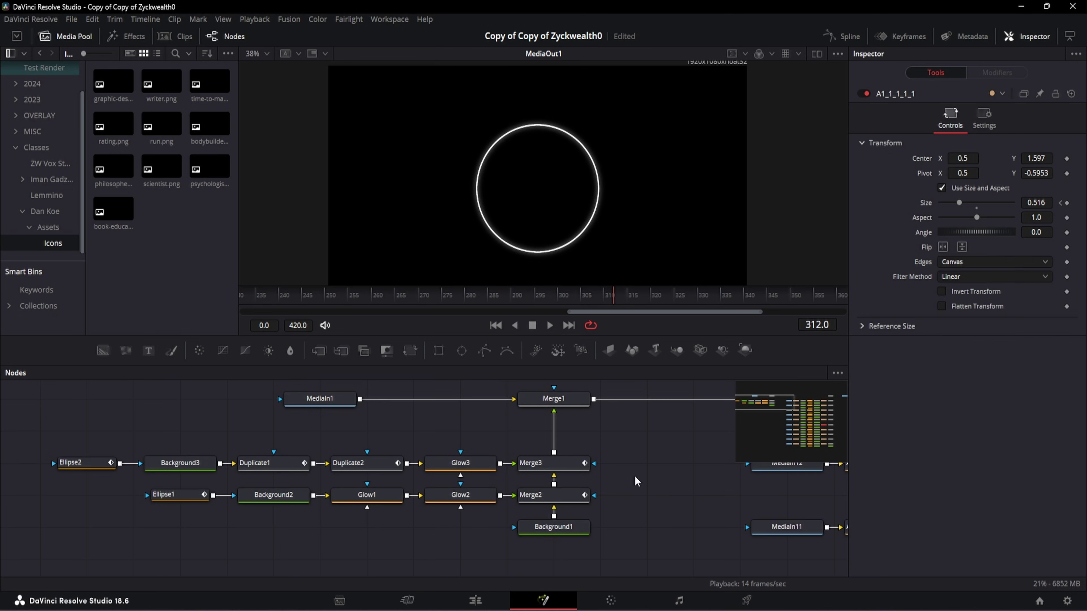
# - Fade the ring out by keyframing Merge3's Blend at 1 on frame 287 and at 0 on frame 294
pyautogui.click(568, 466)
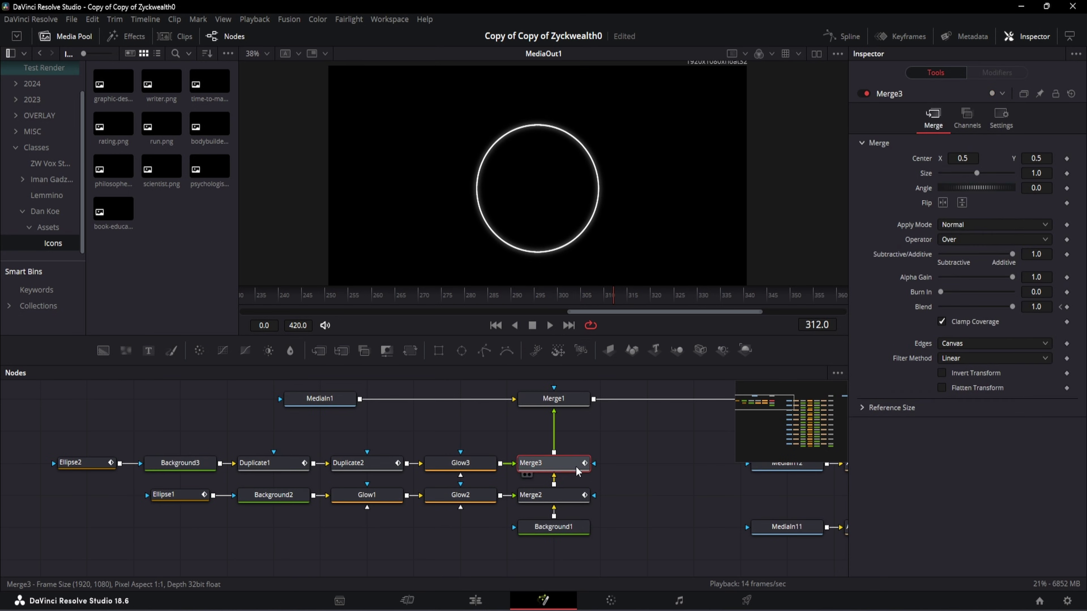
pyautogui.moveTo(478, 296); pyautogui.dragTo(496, 297)
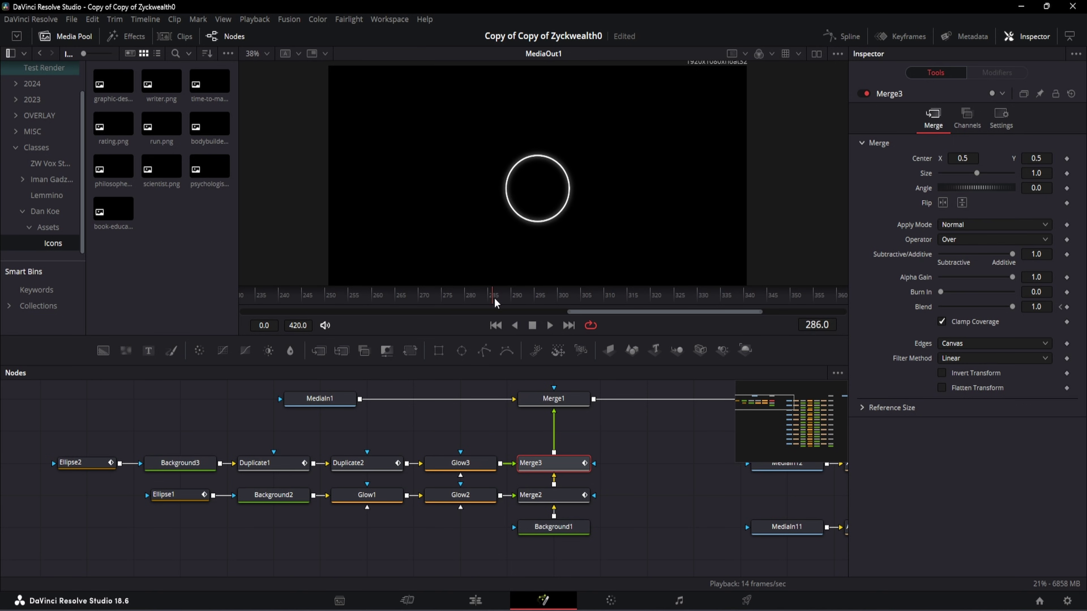
pyautogui.moveTo(596, 390); pyautogui.dragTo(670, 414)
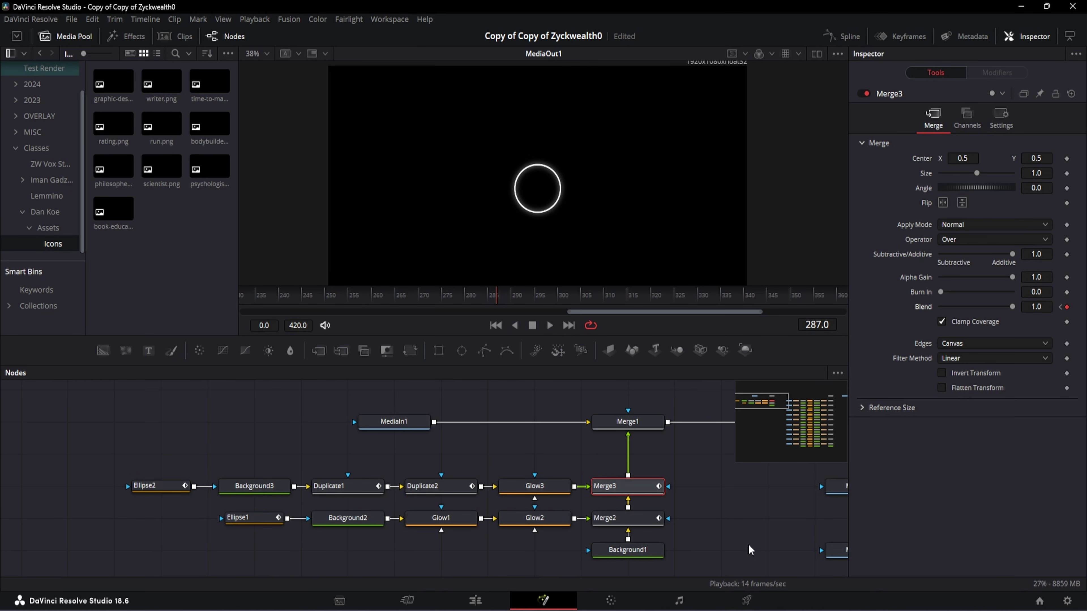
pyautogui.moveTo(536, 307); pyautogui.dragTo(535, 300)
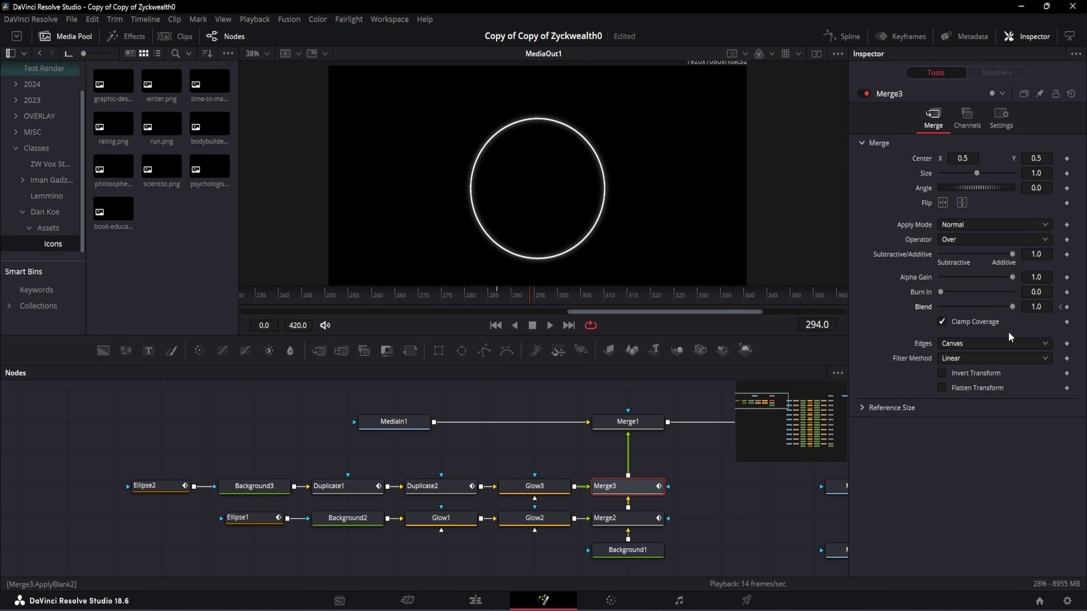
pyautogui.moveTo(1013, 307); pyautogui.dragTo(920, 311)
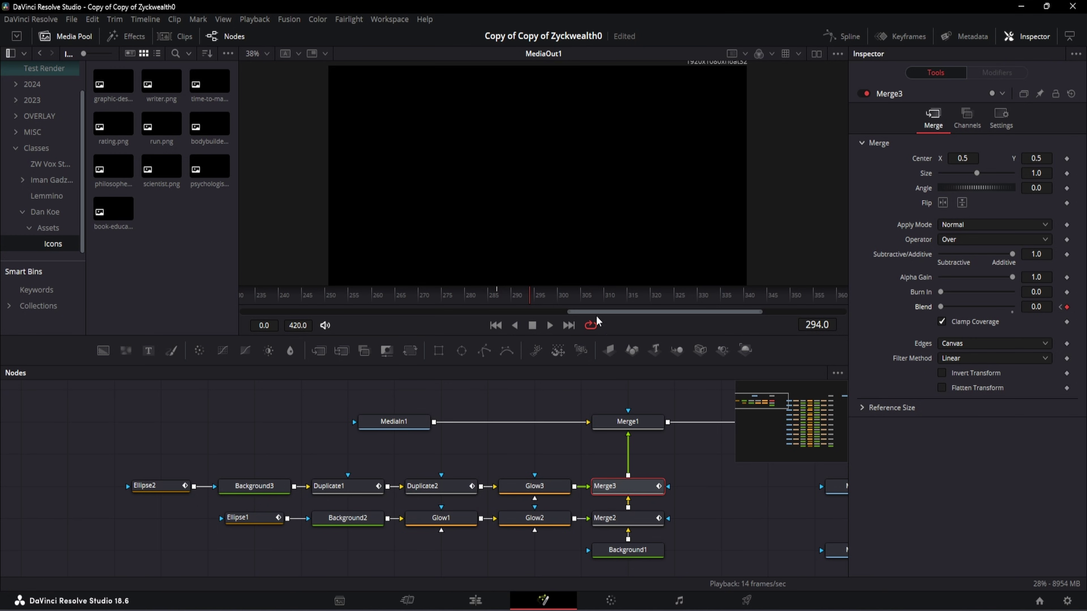
# - Hold Merge3's Blend at 0 with a keyframe, raise it to 1 at frame 304, and drop it to 0 at frame 312
pyautogui.click(568, 301)
pyautogui.click(1067, 309)
pyautogui.moveTo(940, 308); pyautogui.dragTo(1013, 307)
pyautogui.moveTo(612, 305); pyautogui.dragTo(613, 298)
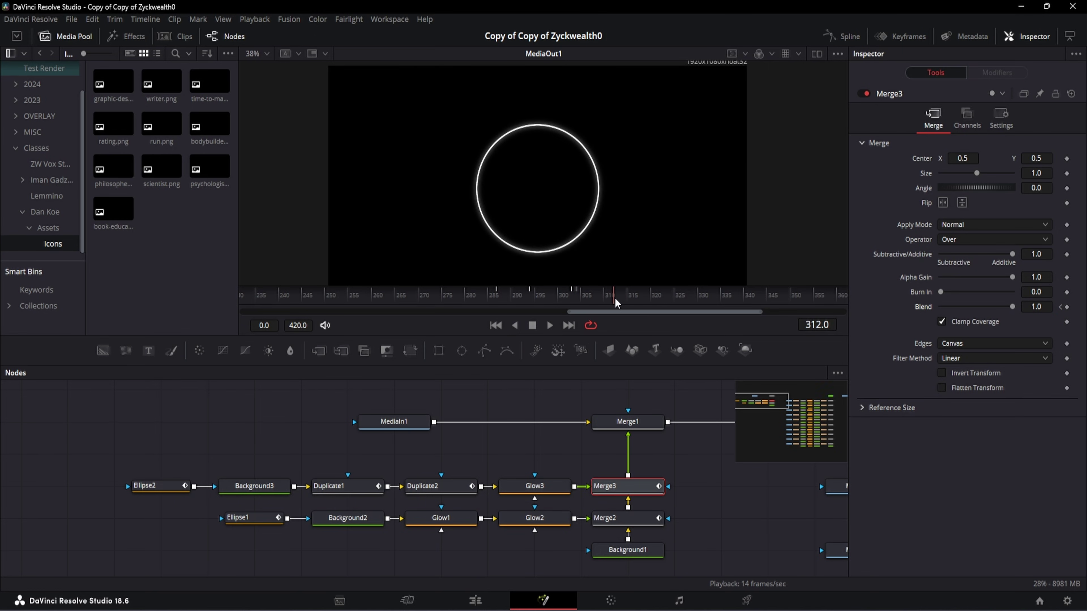
pyautogui.moveTo(1014, 308); pyautogui.dragTo(941, 307)
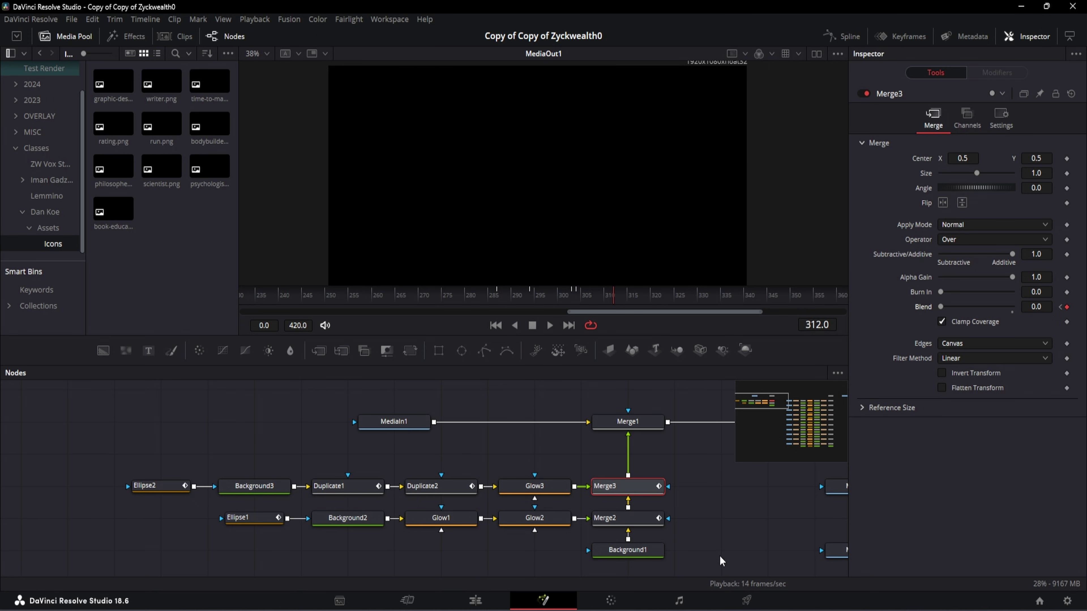
# - Set the Width of Ellipse1 to 0.09 at frame 284
pyautogui.click(269, 515)
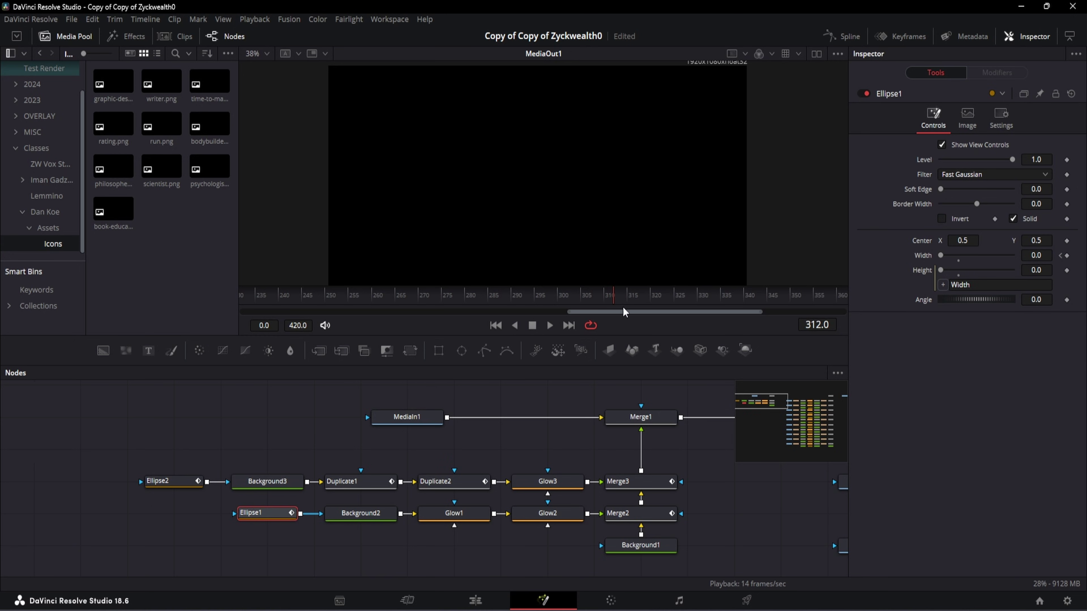
pyautogui.click(484, 300)
pyautogui.click(1040, 255)
pyautogui.write('9')
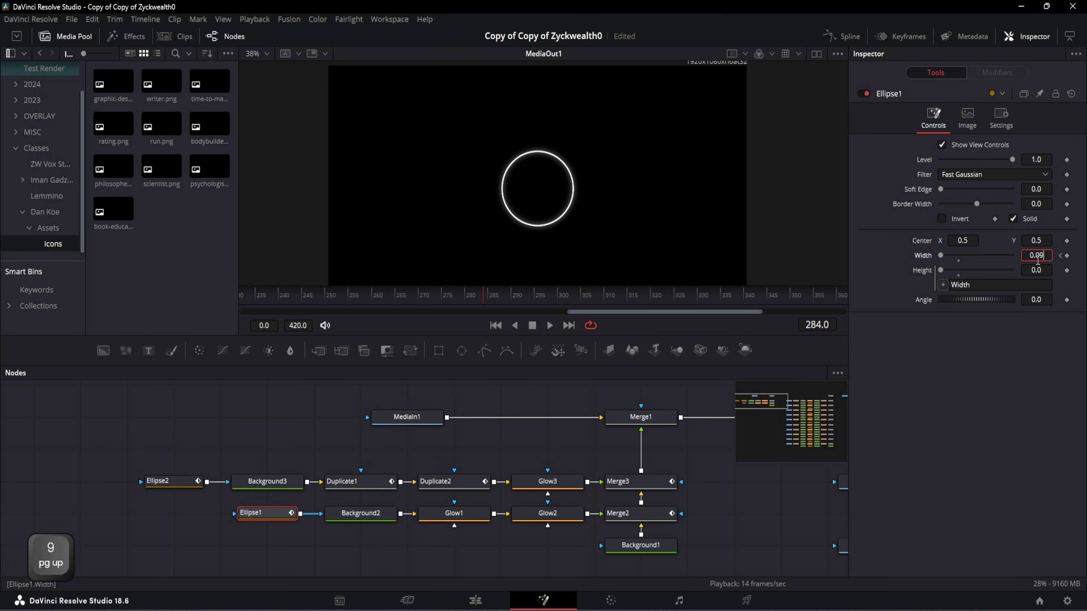
pyautogui.press('Return')
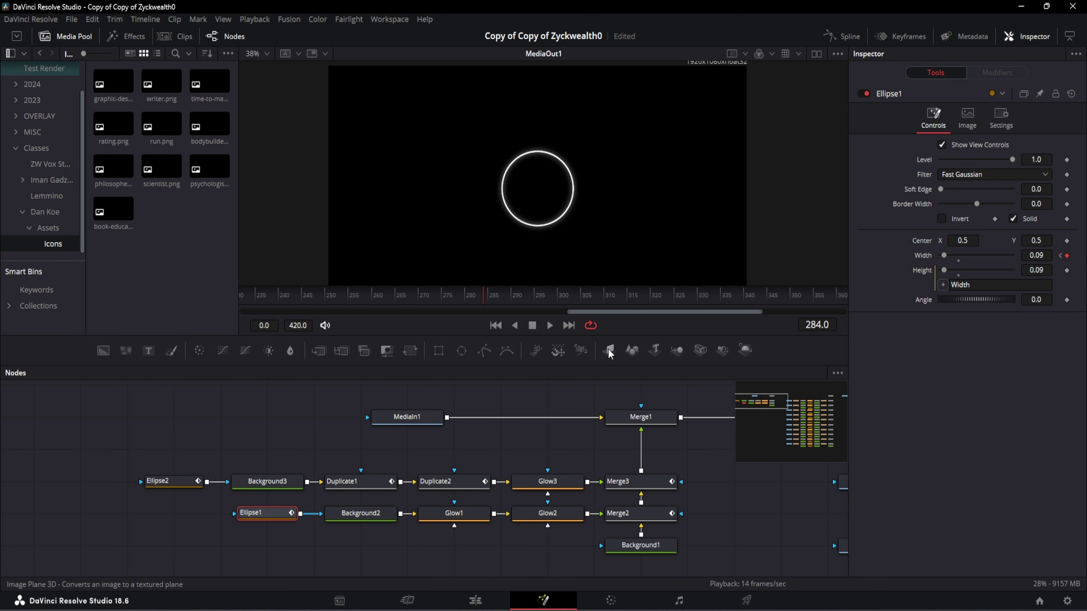
# - Set Ellipse1's Width to 0.113 at frame 285 and 0.09 at frame 286
pyautogui.click(488, 299)
pyautogui.doubleClick(1037, 256)
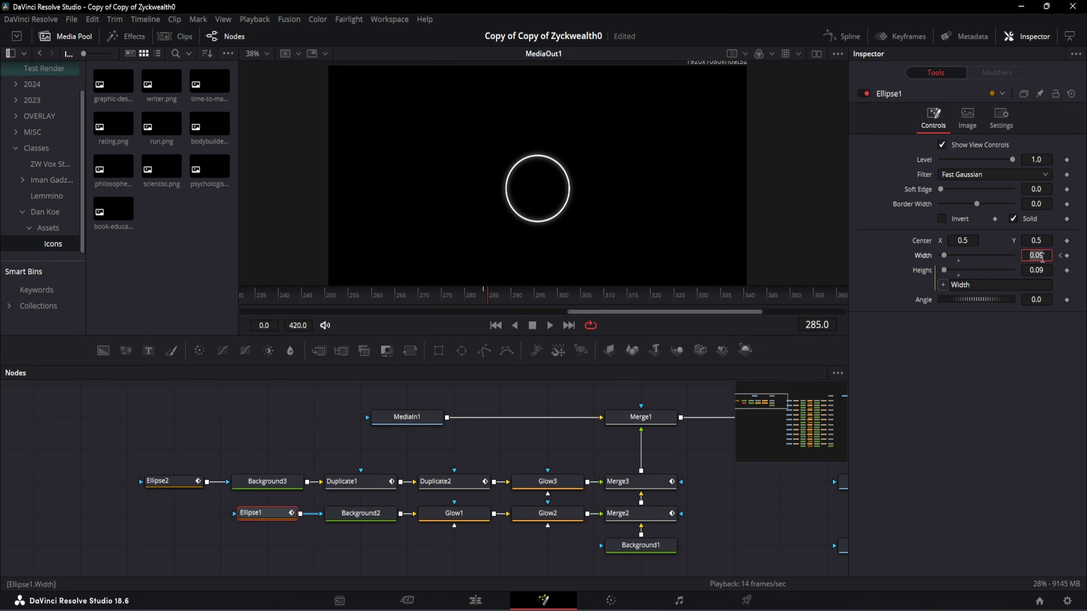
pyautogui.write('0.113')
pyautogui.press('Return')
pyautogui.click(495, 301)
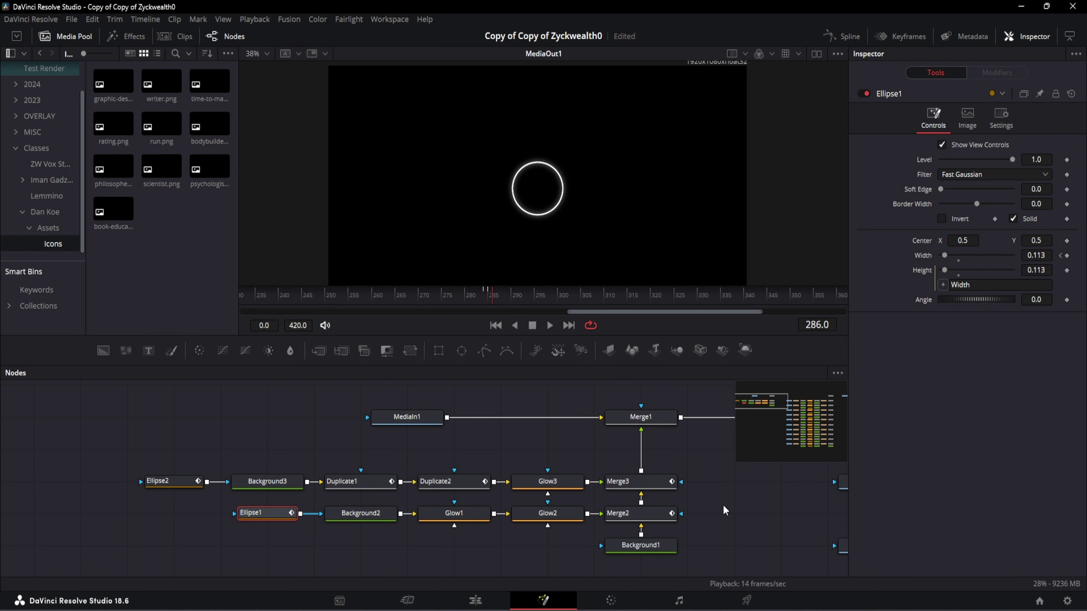
pyautogui.click(504, 300)
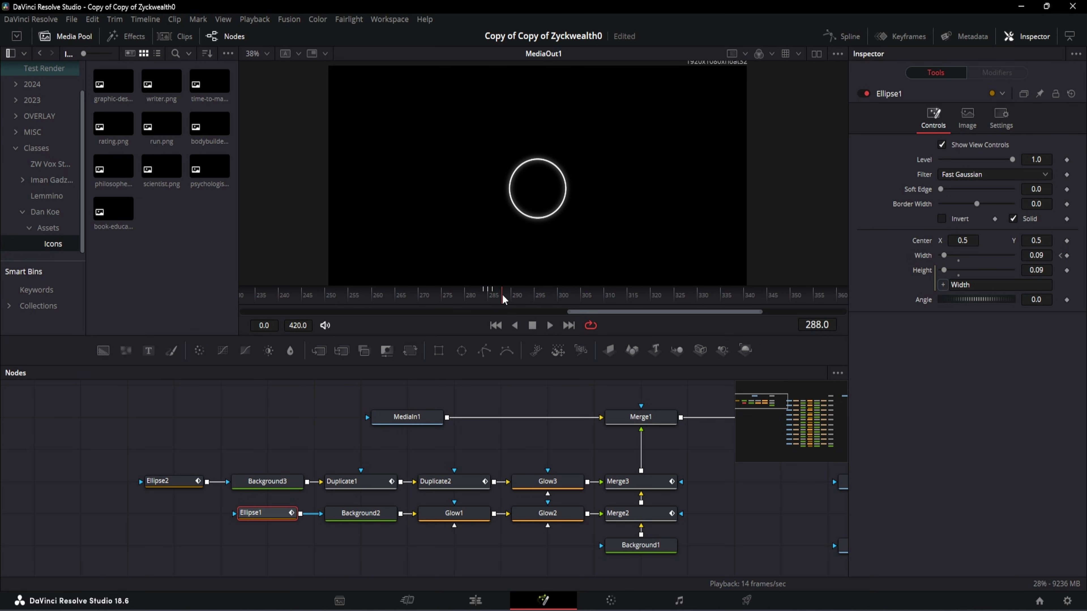
# - Set Ellipse1's Width to 0.066 at frame 287
pyautogui.click(497, 300)
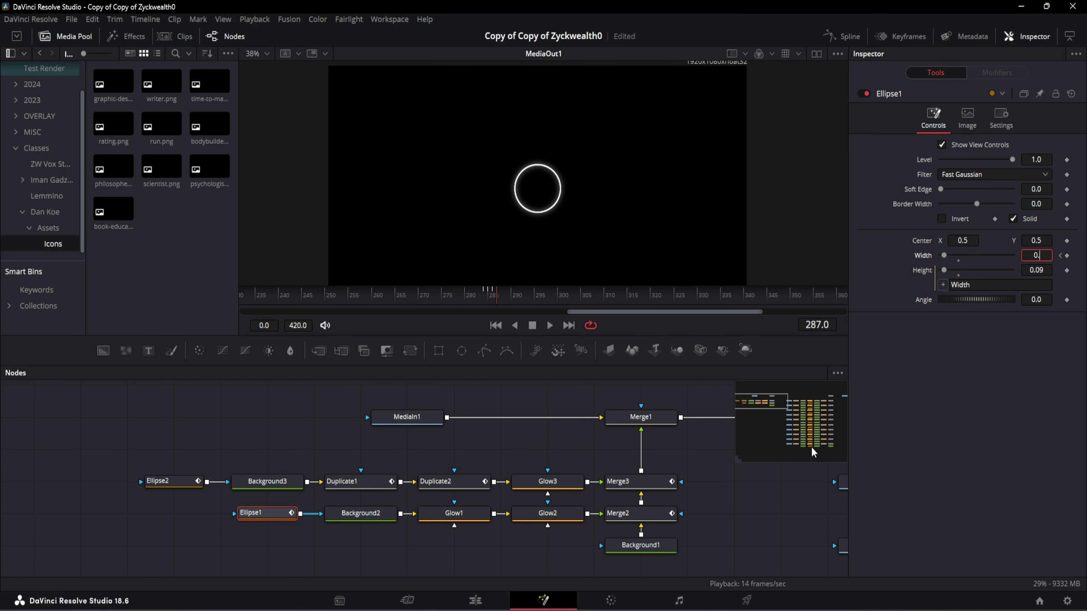
pyautogui.write('066')
pyautogui.press('Tab')
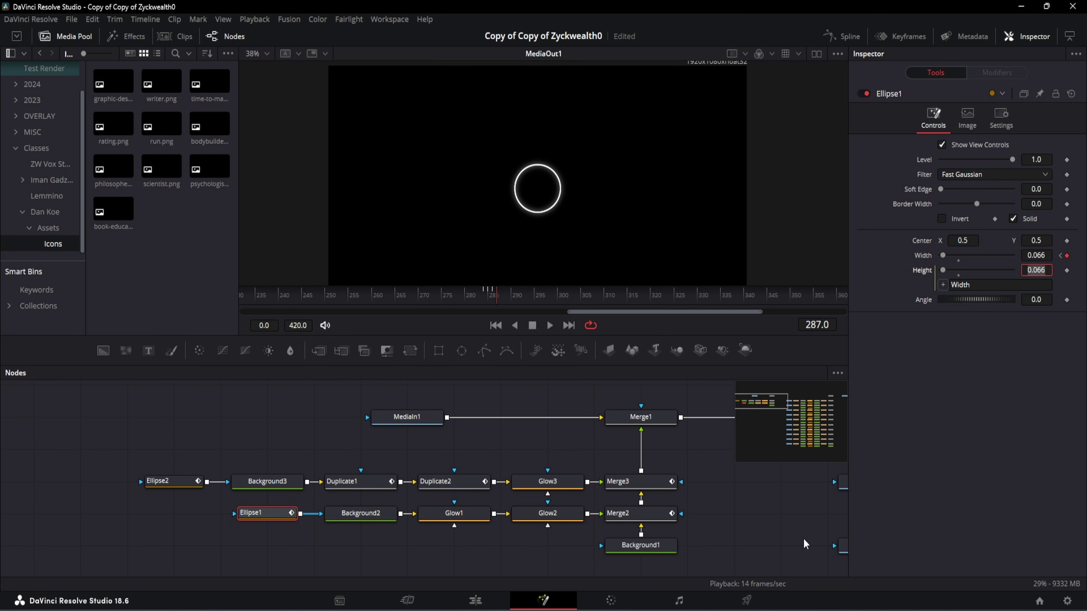
# - Keyframe Merge2's Blend at 0 on frame 284 and raise it to 1 at frame 286
pyautogui.click(654, 515)
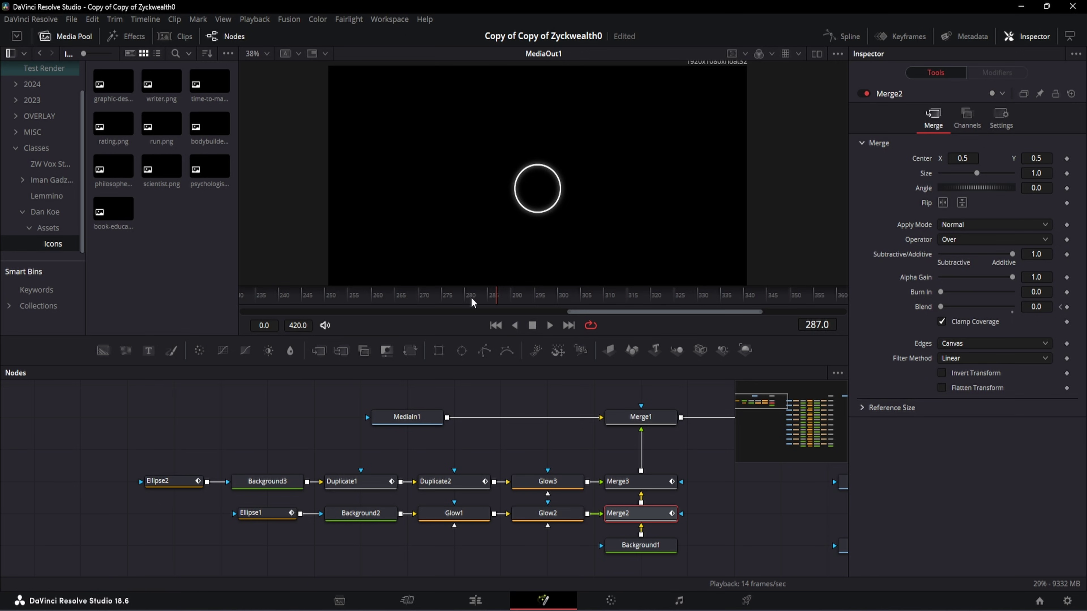
pyautogui.click(487, 296)
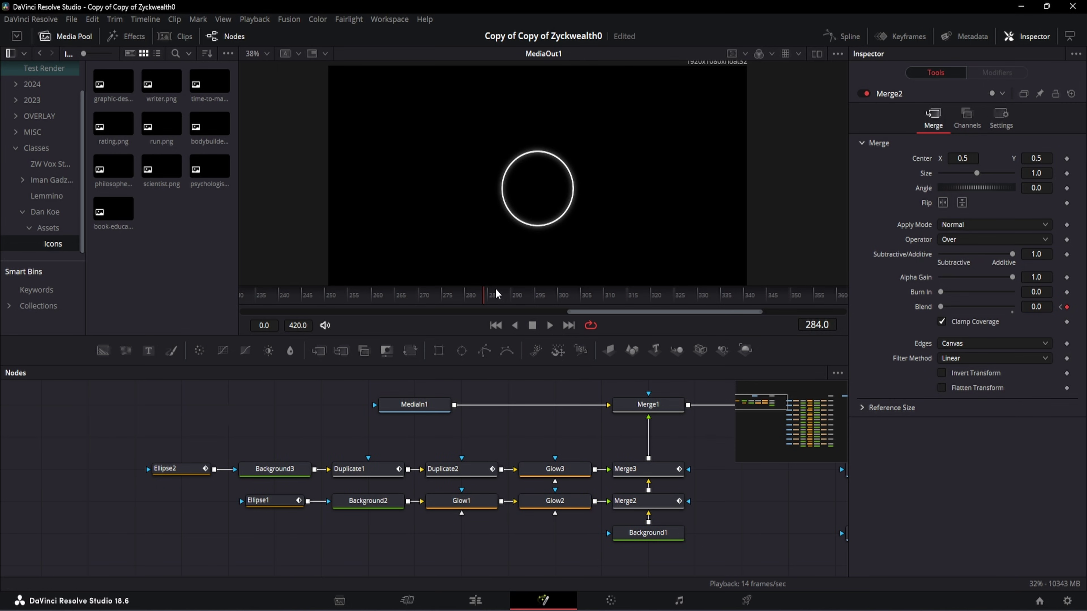
pyautogui.click(494, 297)
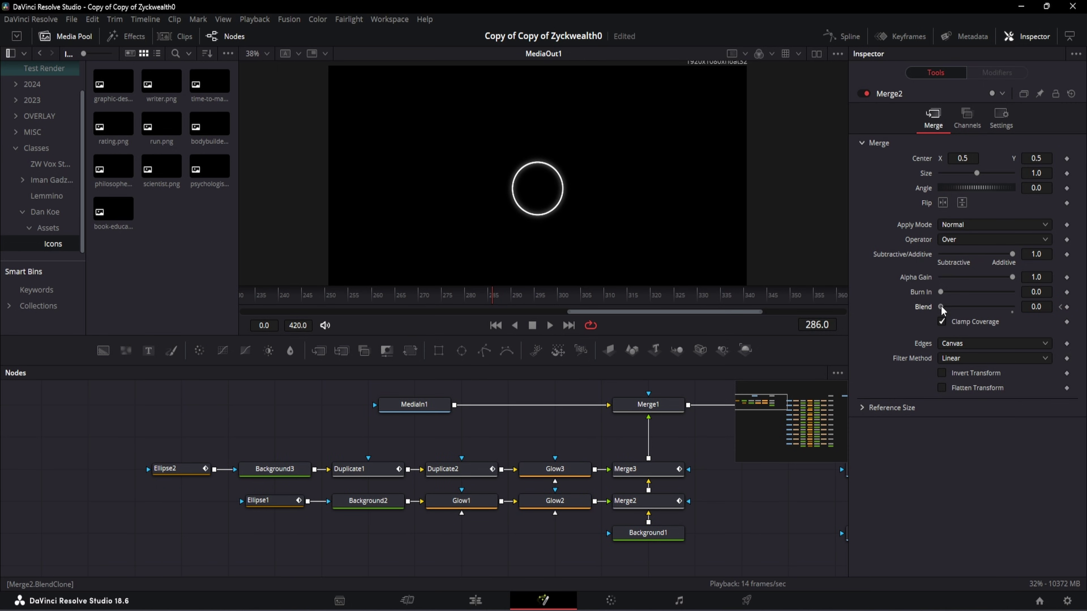
pyautogui.moveTo(940, 307); pyautogui.dragTo(1050, 314)
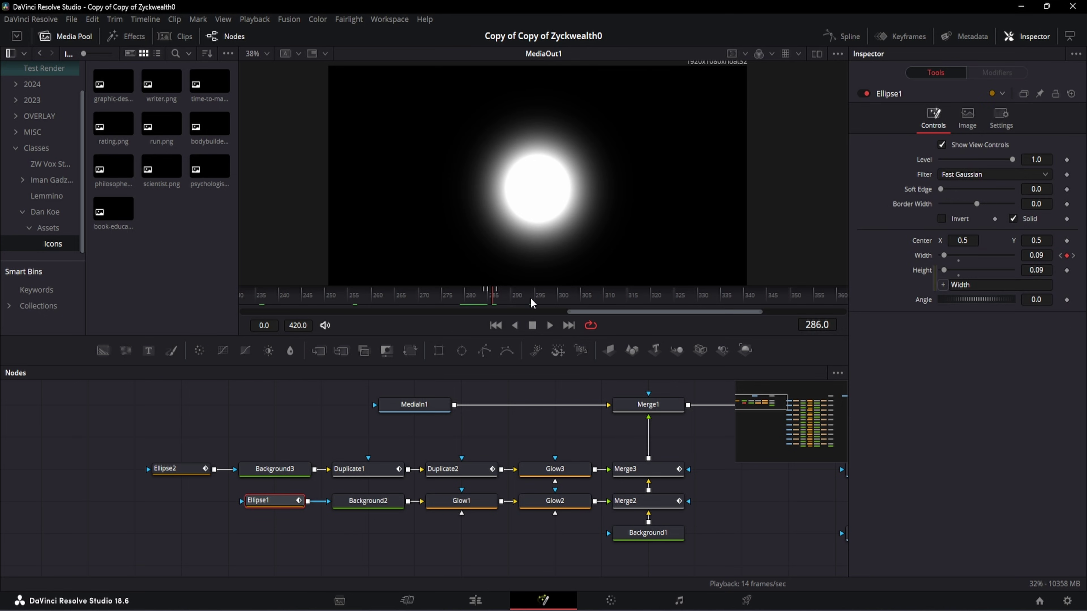
# - Hold Ellipse1's Width with a keyframe at frame 294, and set it to 0.11 at frame 298 and 0.064 at frame 302
pyautogui.click(533, 304)
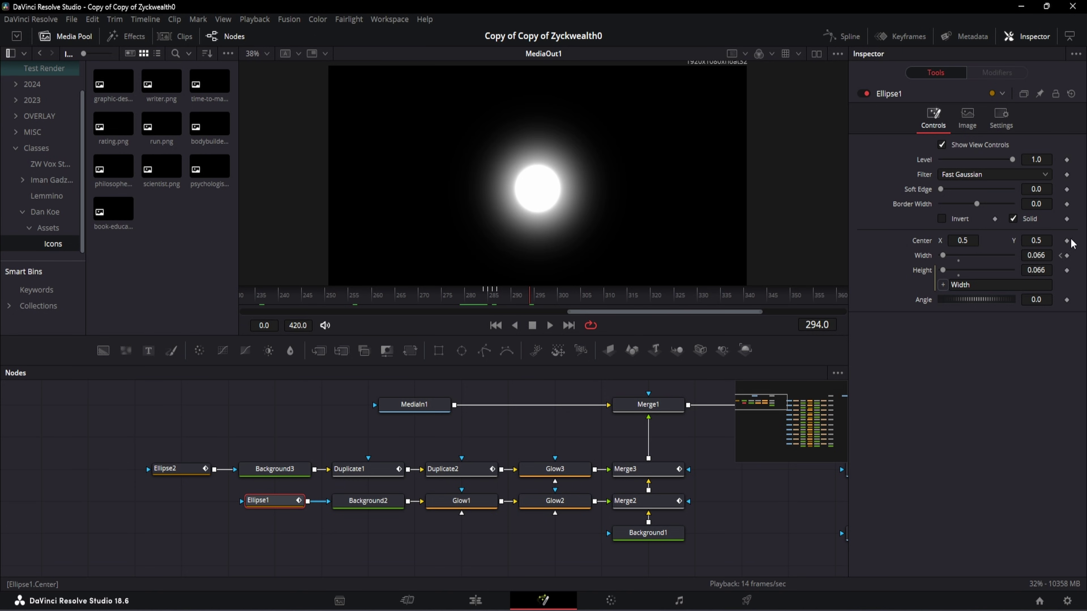
pyautogui.click(1067, 256)
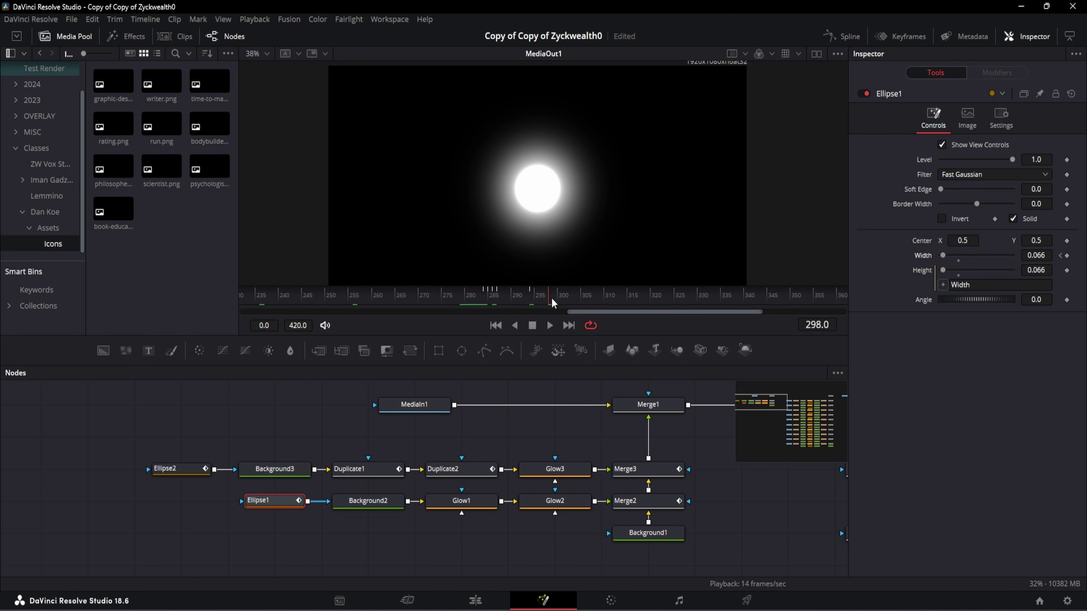
pyautogui.write('0.11')
pyautogui.press('Return')
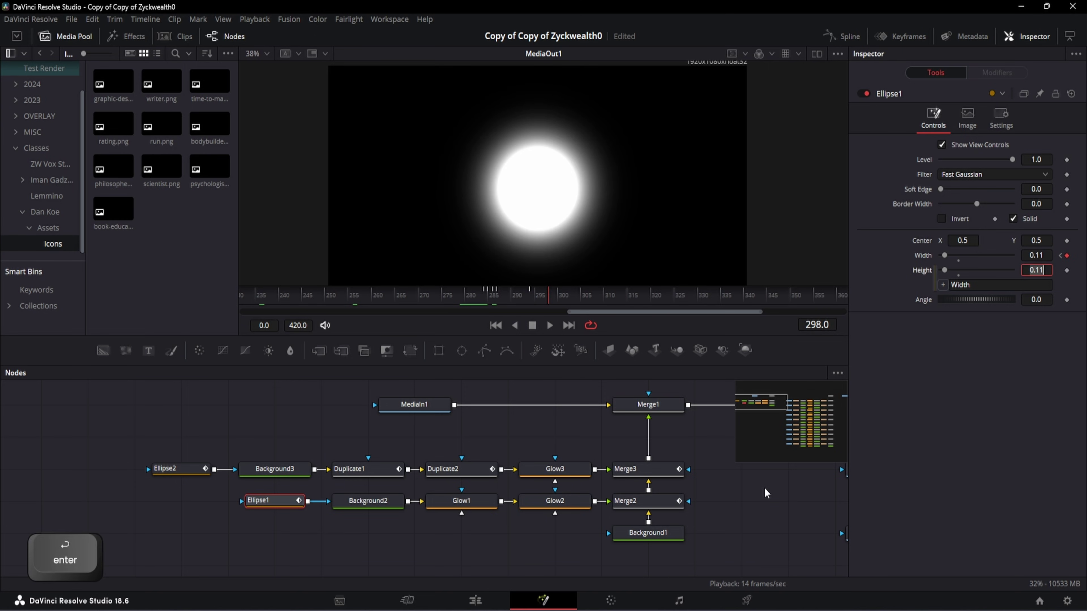
pyautogui.doubleClick(1043, 256)
pyautogui.write('0.064')
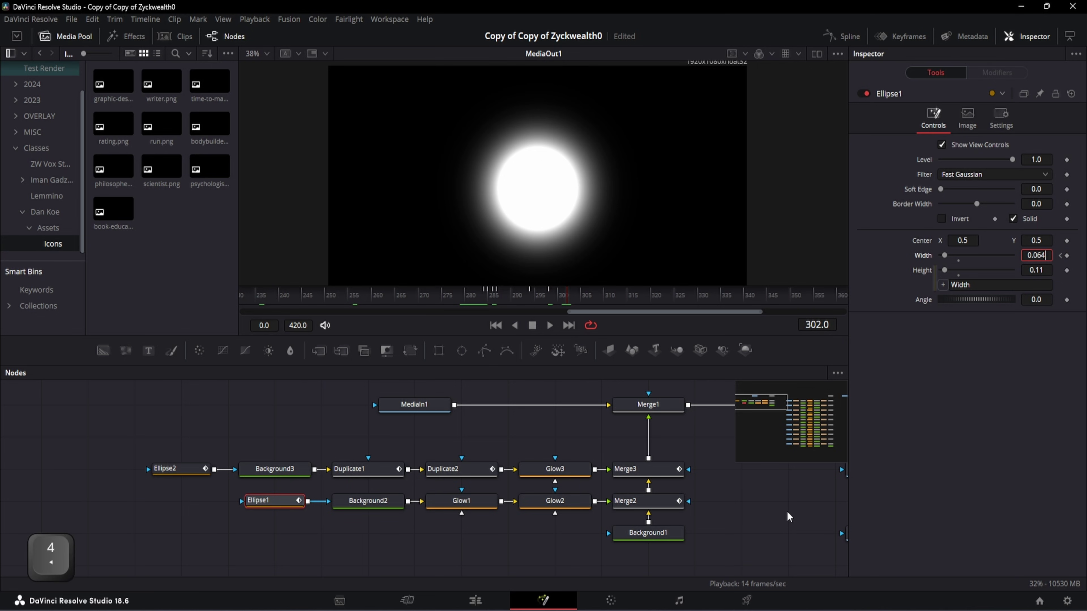
# - Smooth the pulse keyframes of Ellipse1's Width curve in the spline editor
pyautogui.click(842, 37)
pyautogui.click(403, 403)
pyautogui.scroll(3, 681, 451)
pyautogui.moveTo(767, 527); pyautogui.dragTo(728, 453)
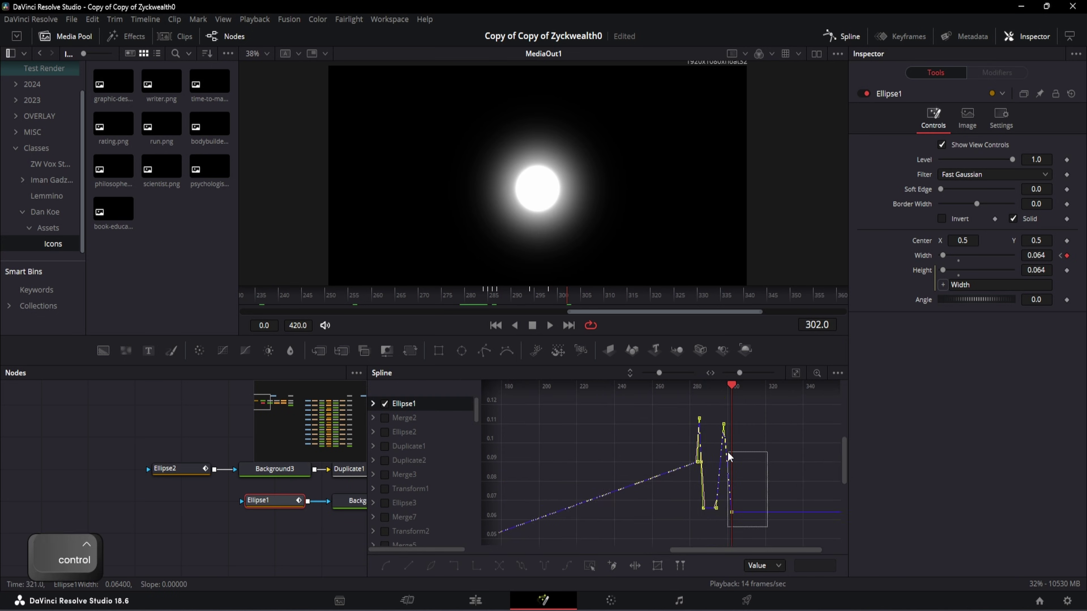
pyautogui.hotkey('ctrl', 's')
pyautogui.click(841, 36)
# - Insert a Camera Shake node between Merge3 and Merge1
pyautogui.moveTo(438, 297); pyautogui.dragTo(590, 305)
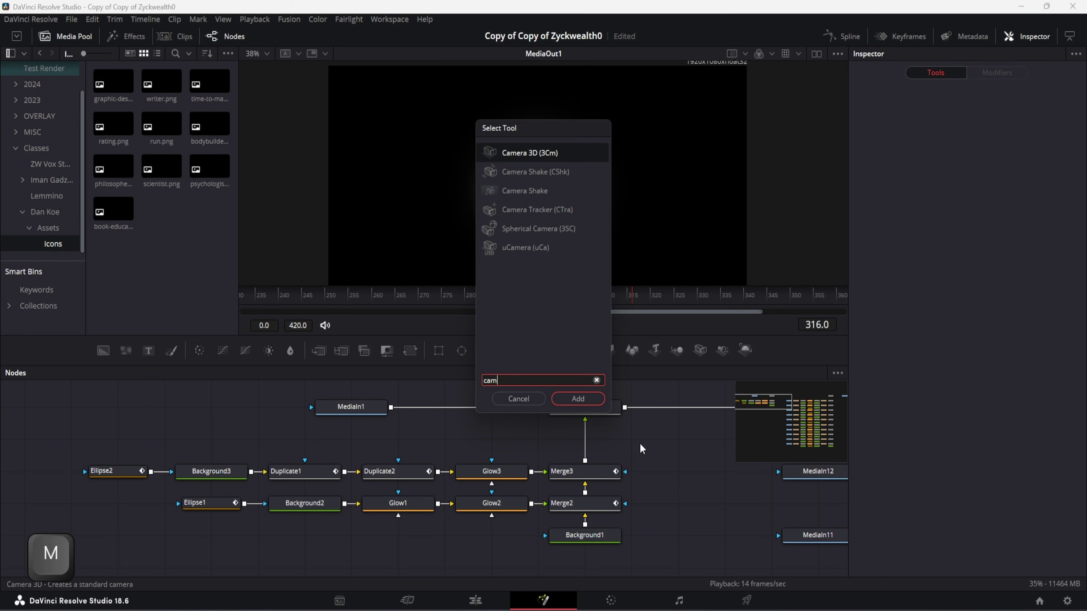
pyautogui.write('era shake')
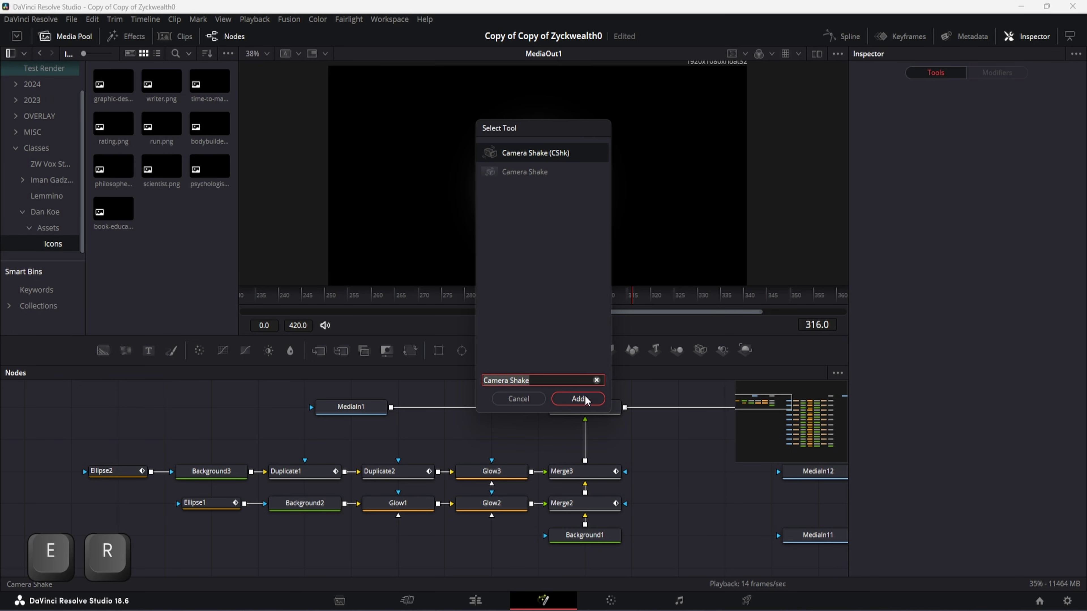
pyautogui.click(577, 399)
pyautogui.click(676, 463)
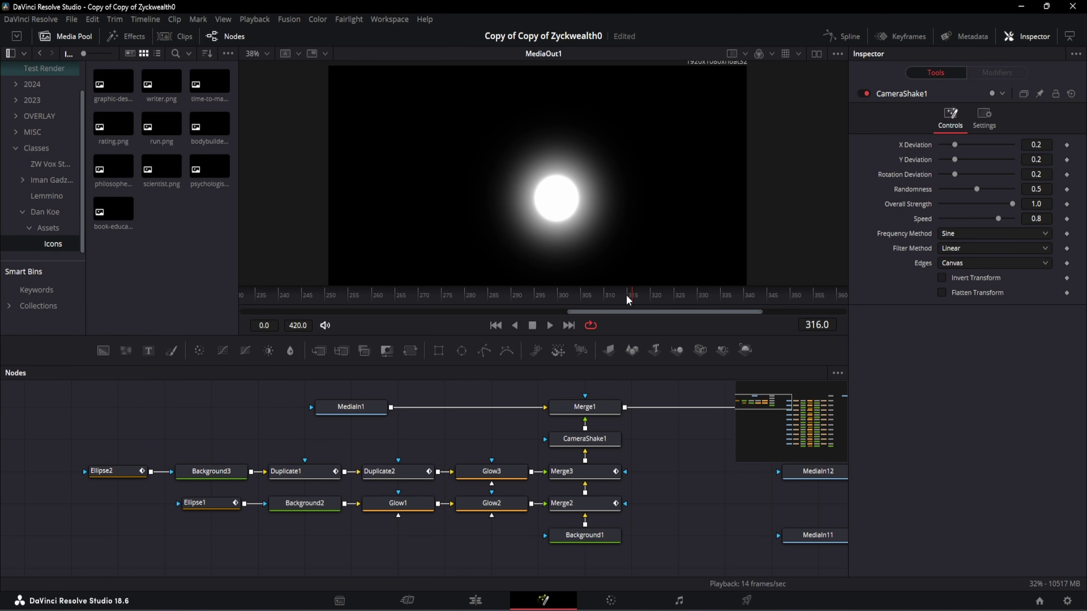
# - Keyframe CameraShake1's Overall Strength and Speed at 0 on frame 314, and at 0.283 and 0.11 on frame 328
pyautogui.moveTo(629, 301); pyautogui.dragTo(626, 304)
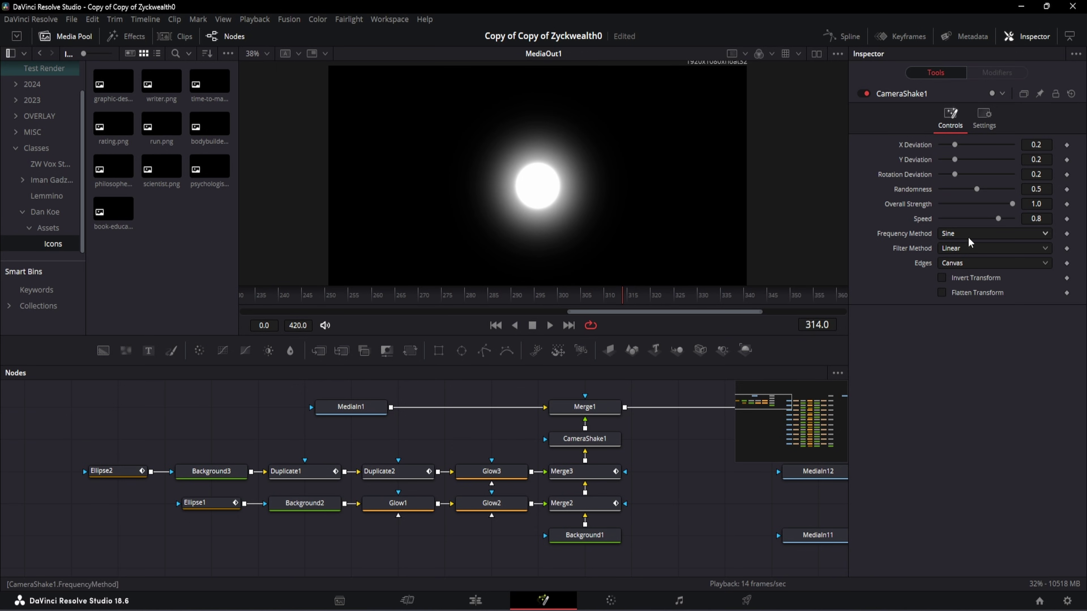
pyautogui.moveTo(1012, 204); pyautogui.dragTo(954, 218)
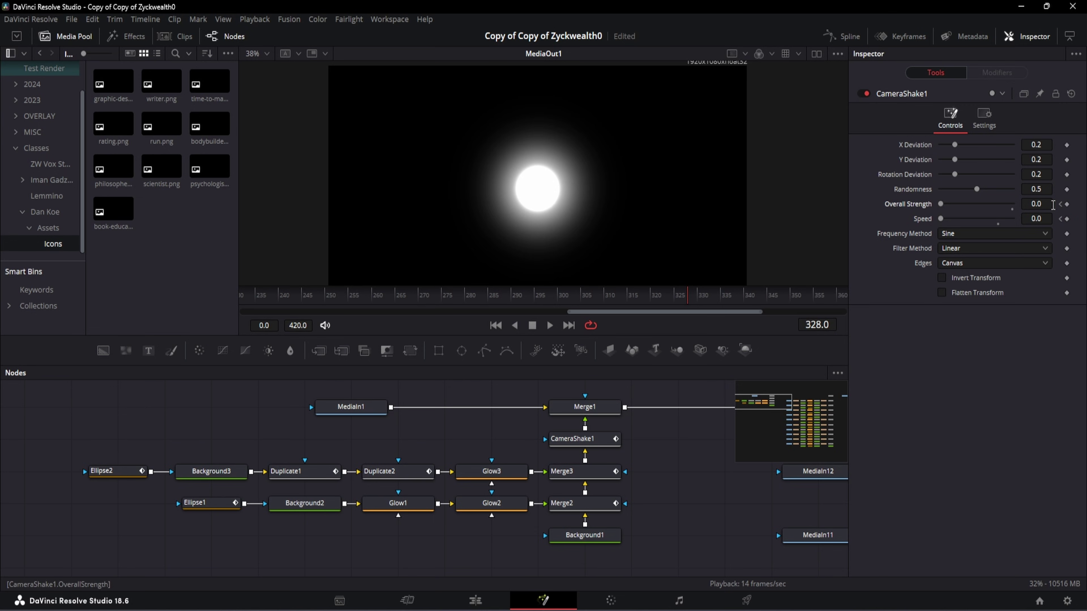
pyautogui.click(1053, 205)
pyautogui.write('0.283')
pyautogui.press('Return')
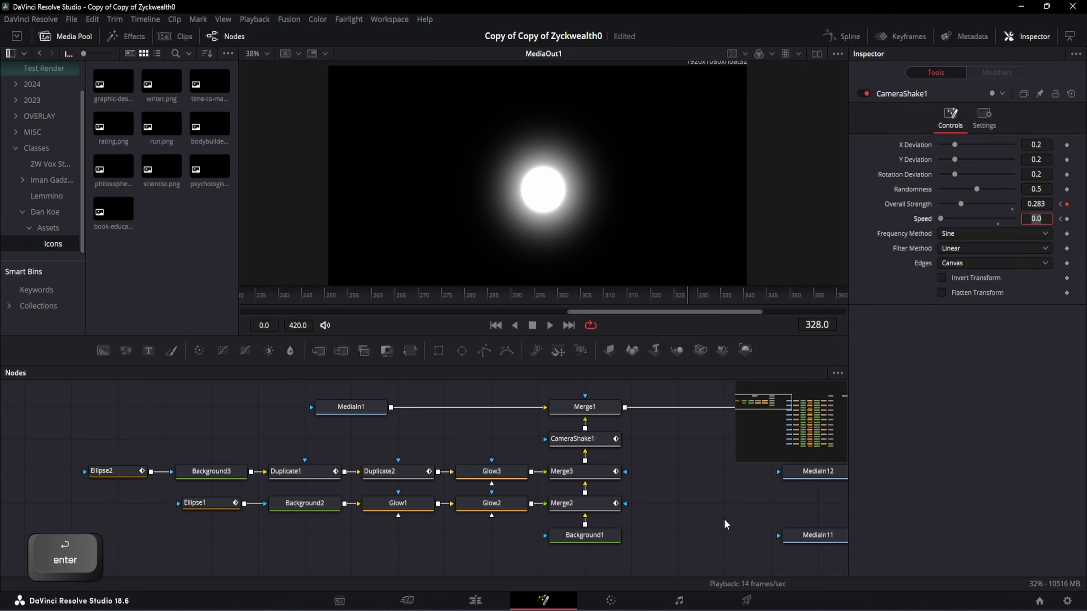
pyautogui.write('0.11')
pyautogui.press('Return')
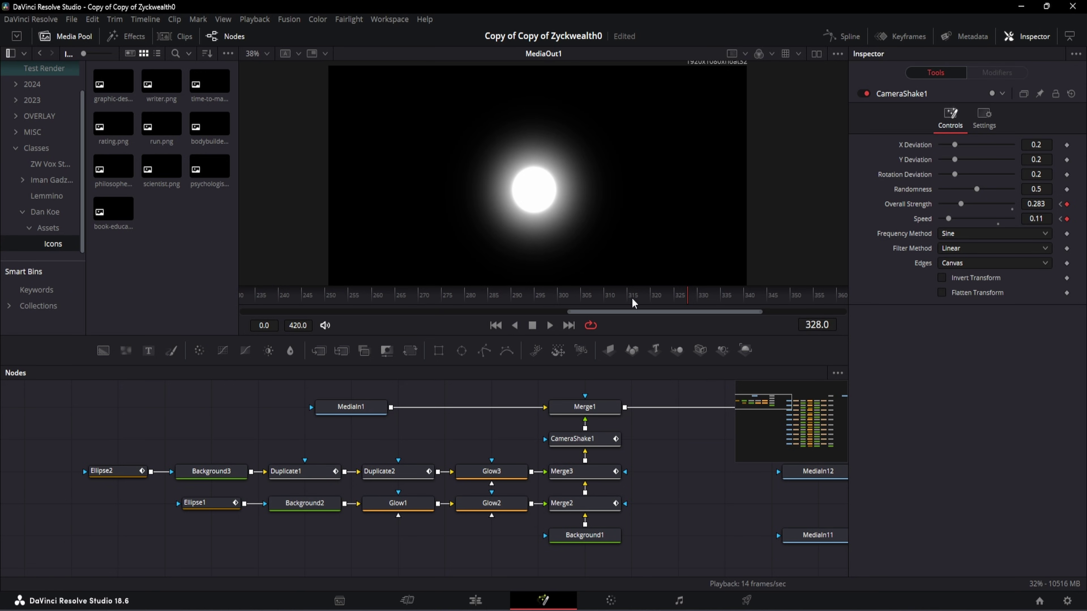
pyautogui.moveTo(633, 300); pyautogui.dragTo(776, 308)
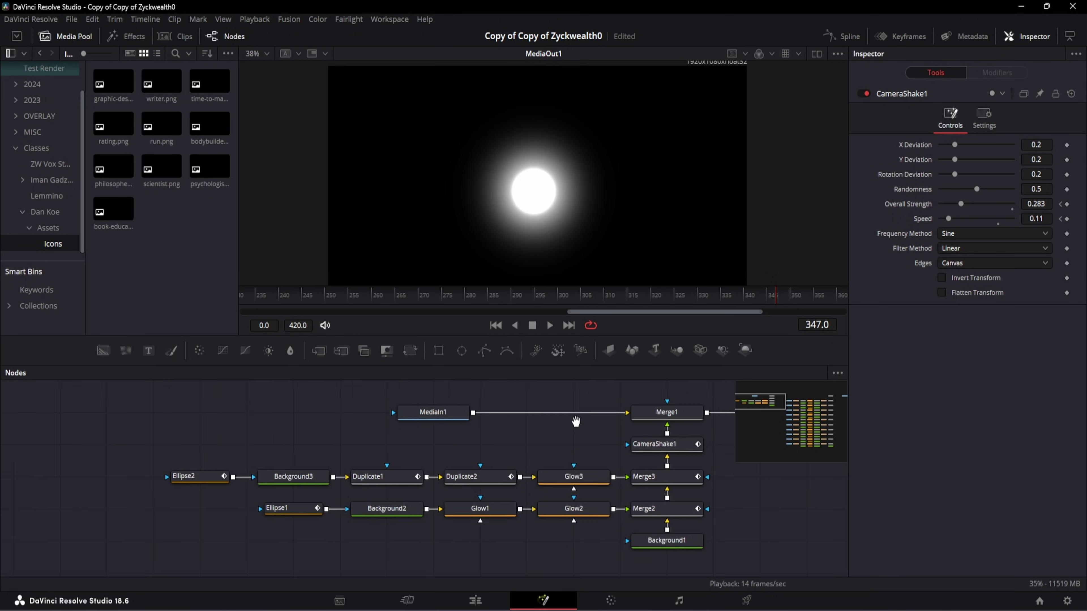
# - Insert a Merge node on the connection between MediaIn1 and Merge1
pyautogui.moveTo(446, 422); pyautogui.dragTo(260, 418)
pyautogui.click(531, 440)
pyautogui.moveTo(532, 438); pyautogui.dragTo(437, 507)
pyautogui.hotkey('shift', 'space')
pyautogui.write('merge')
pyautogui.press('Return')
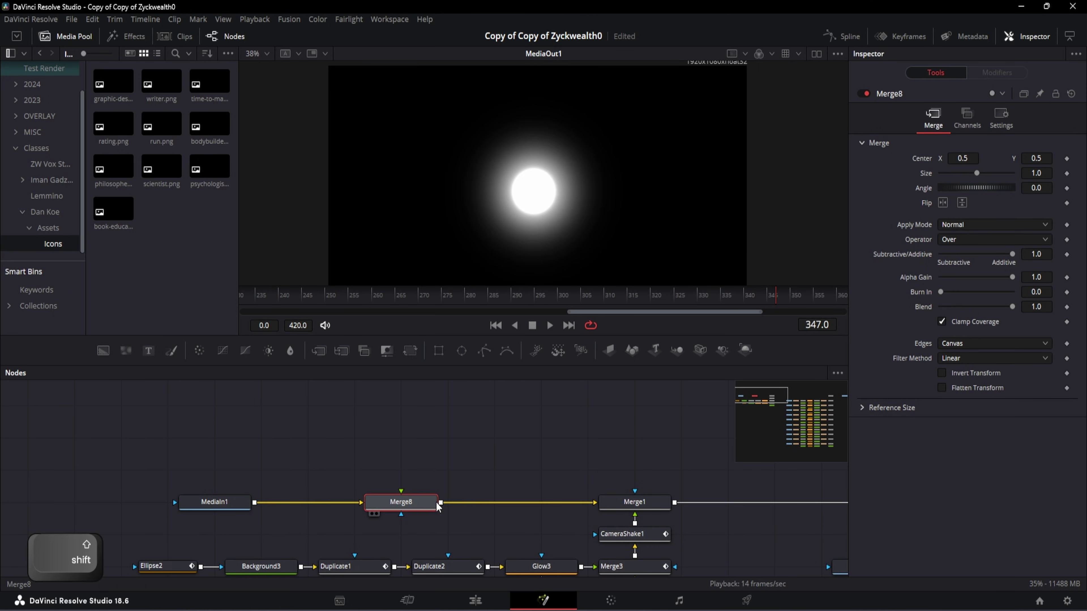
# - Bring the green screen particle stars clip from the Assets bin in as the foreground of Merge8
pyautogui.click(451, 463)
pyautogui.click(48, 228)
pyautogui.moveTo(112, 125); pyautogui.dragTo(411, 502)
pyautogui.click(518, 463)
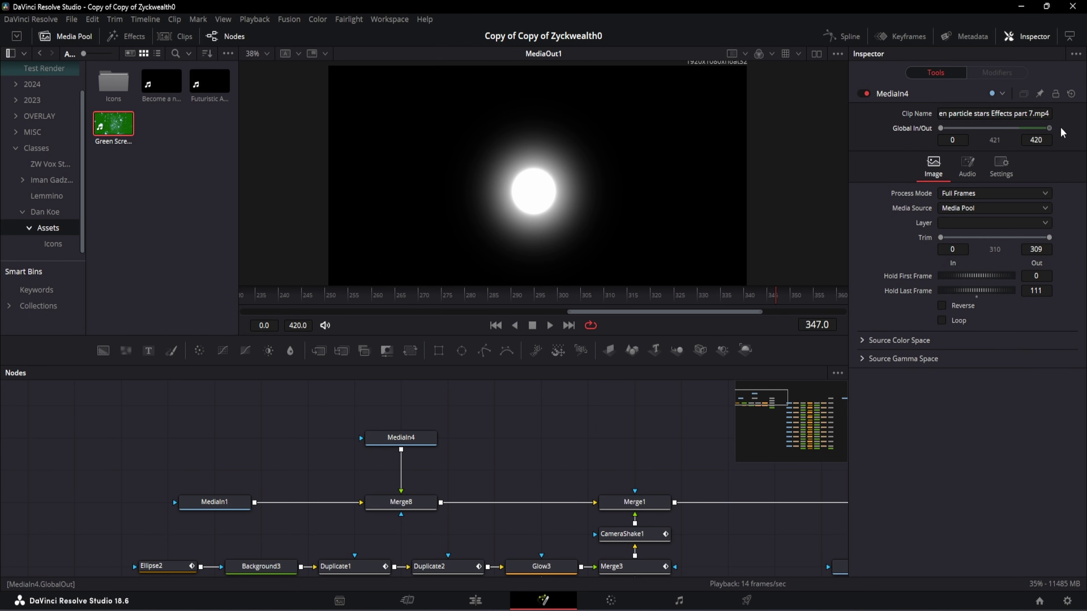
# - Set MediaIn4's Global In to frame 314 and its Trim In to 182, with looping enabled
pyautogui.write('314')
pyautogui.press('Return')
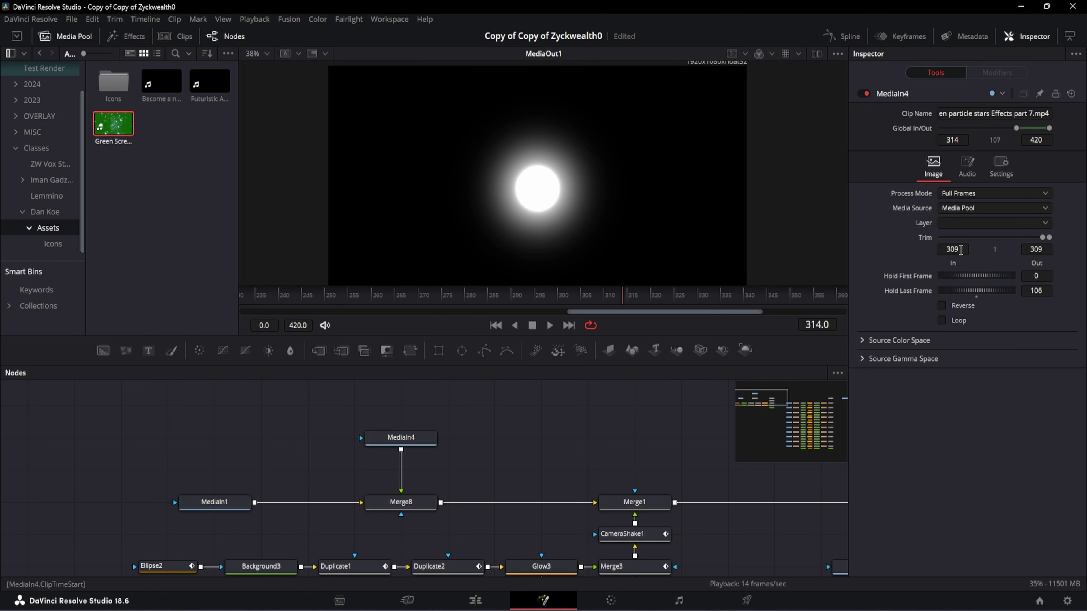
pyautogui.write('82')
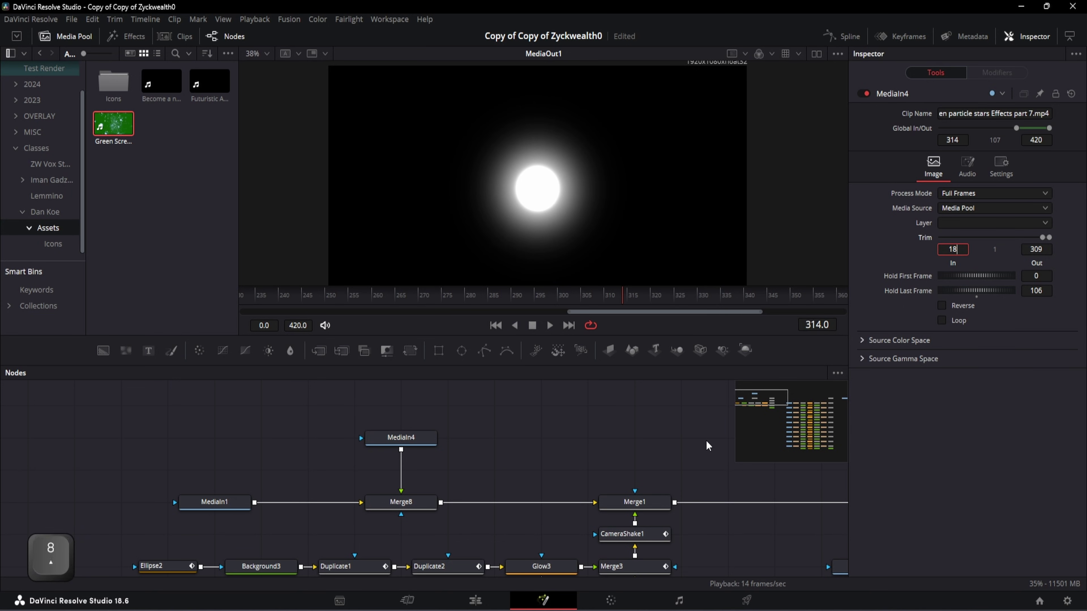
pyautogui.press('Return')
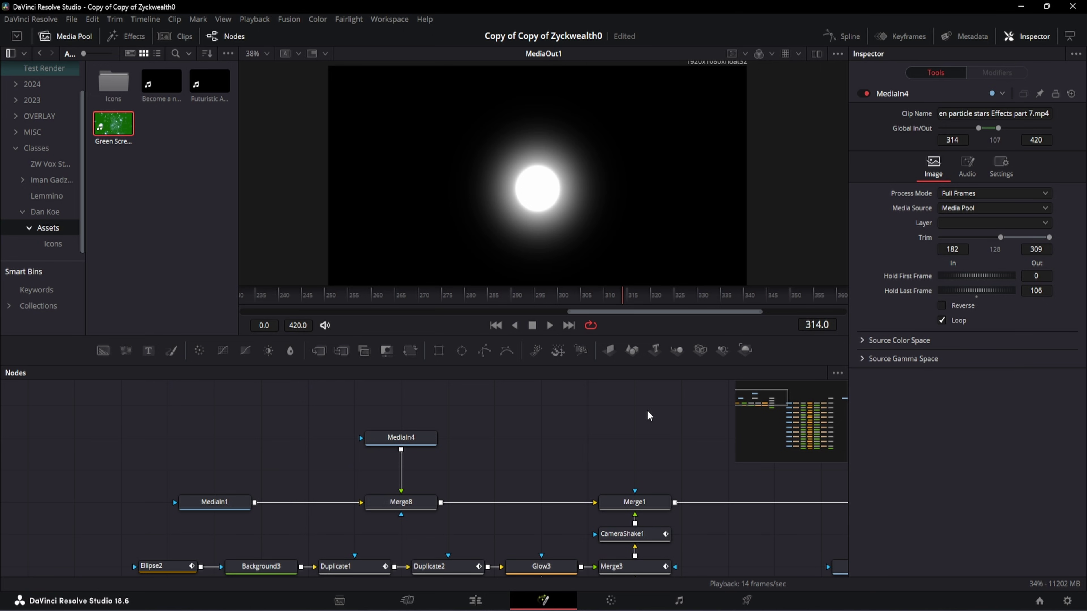
# - Make Background1 transparent by setting its Alpha to 0
pyautogui.click(429, 509)
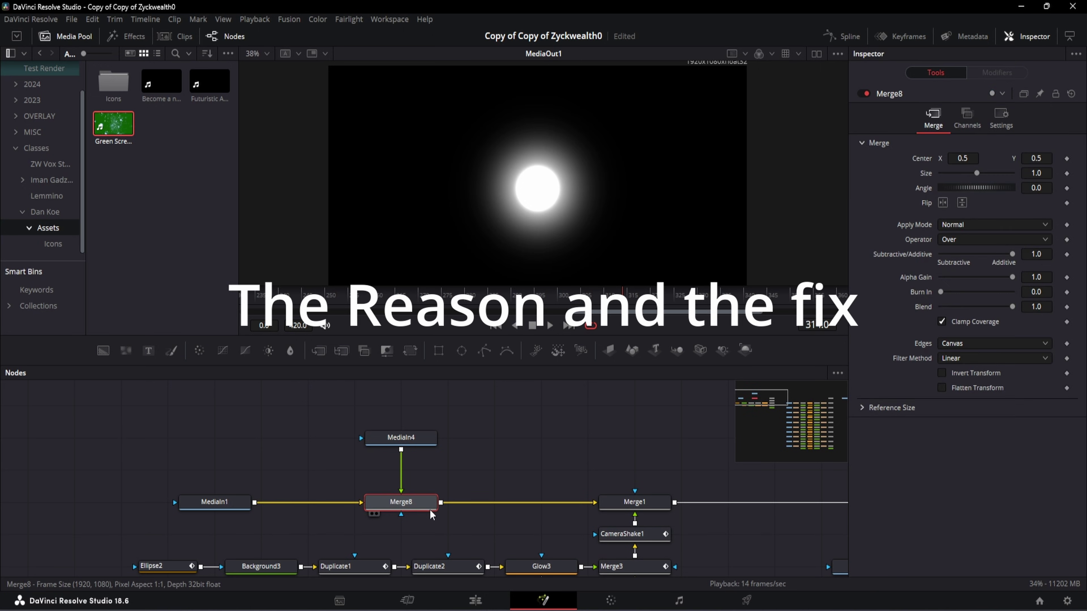
pyautogui.hotkey('ctrl', 't')
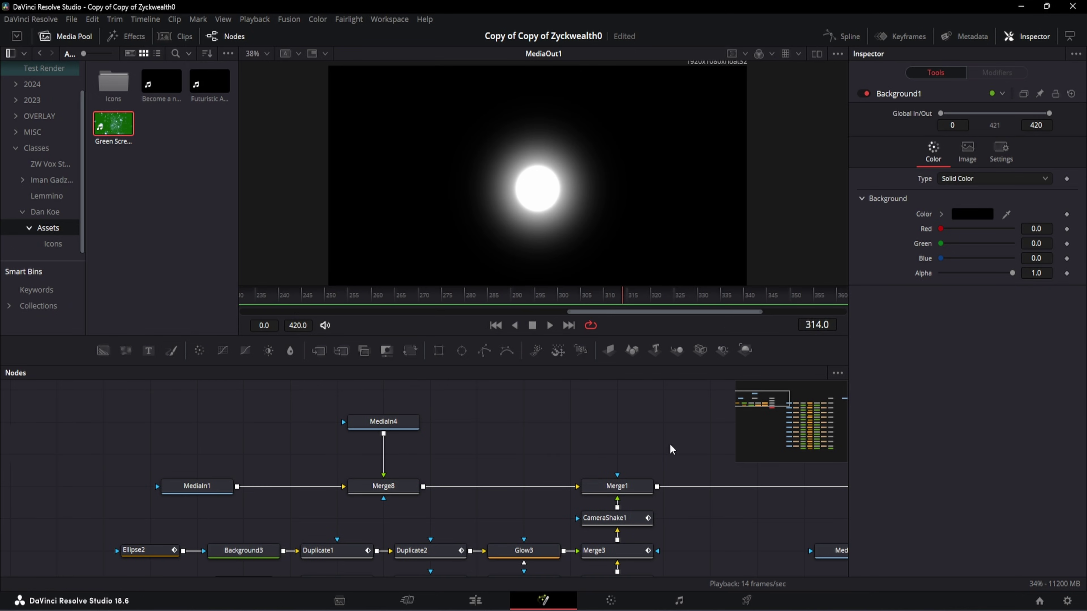
pyautogui.moveTo(688, 564); pyautogui.dragTo(681, 505)
pyautogui.moveTo(984, 279); pyautogui.dragTo(941, 274)
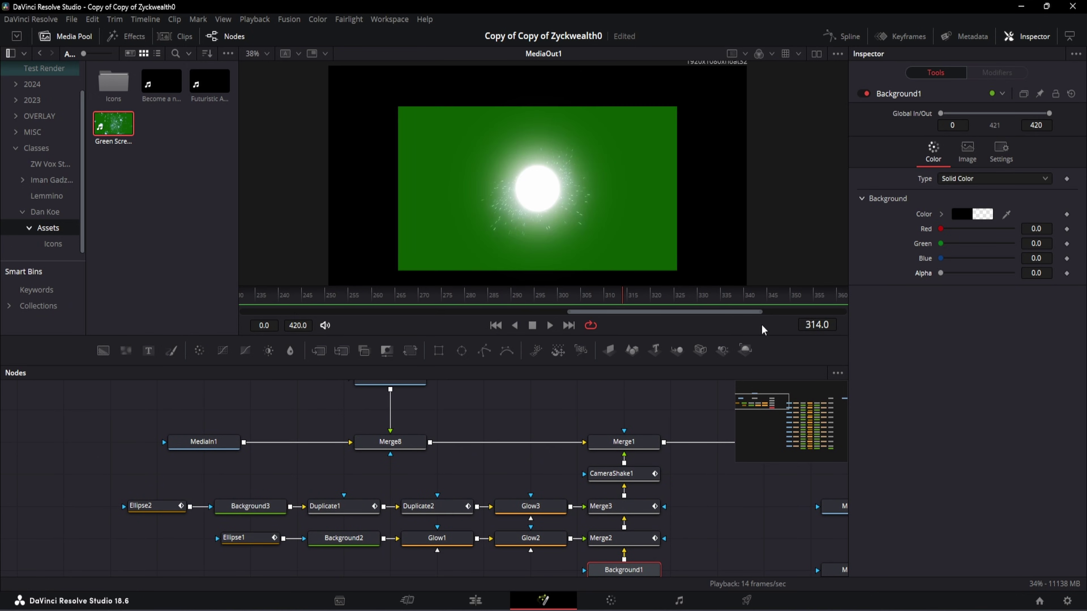
pyautogui.moveTo(540, 403); pyautogui.dragTo(543, 469)
# - Insert a Luma Keyer node between MediaIn4 and Merge8
pyautogui.moveTo(657, 296); pyautogui.dragTo(627, 302)
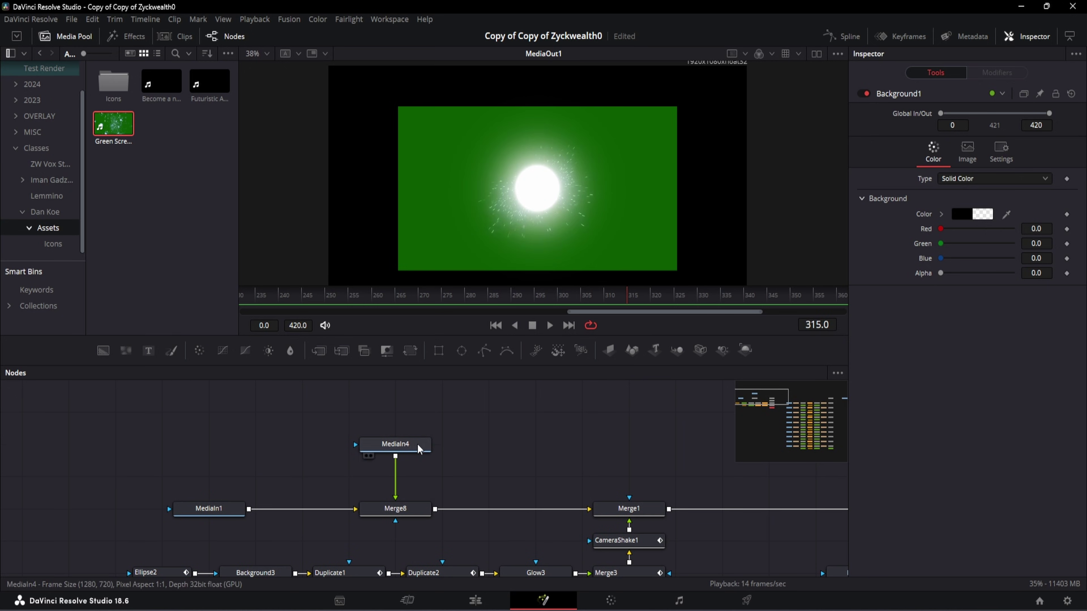
pyautogui.click(417, 447)
pyautogui.hotkey('shift', 'space')
pyautogui.write('lum')
pyautogui.click(580, 398)
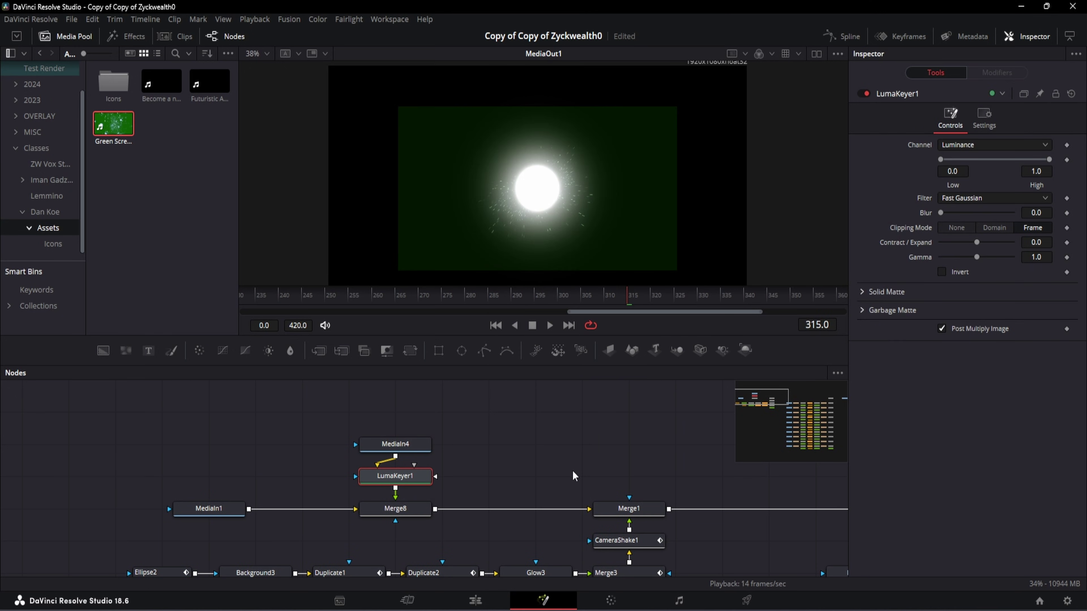
# - Key out the green by setting LumaKeyer1's Contract / Expand to -0.89 and Gamma to 0.656, and preview the particles
pyautogui.write('-0.89')
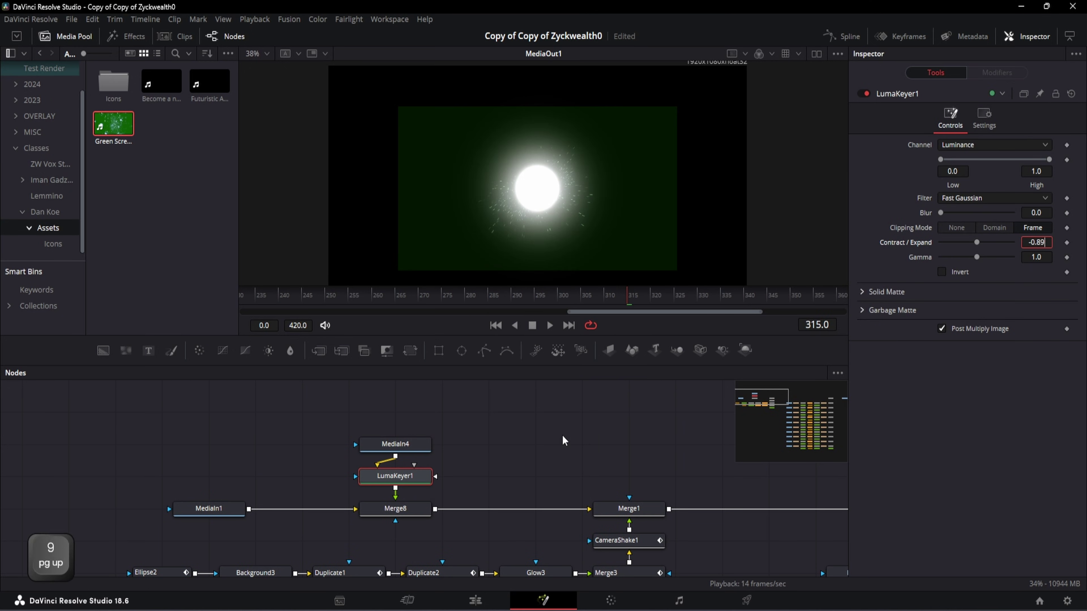
pyautogui.press('Return')
pyautogui.write('0.656')
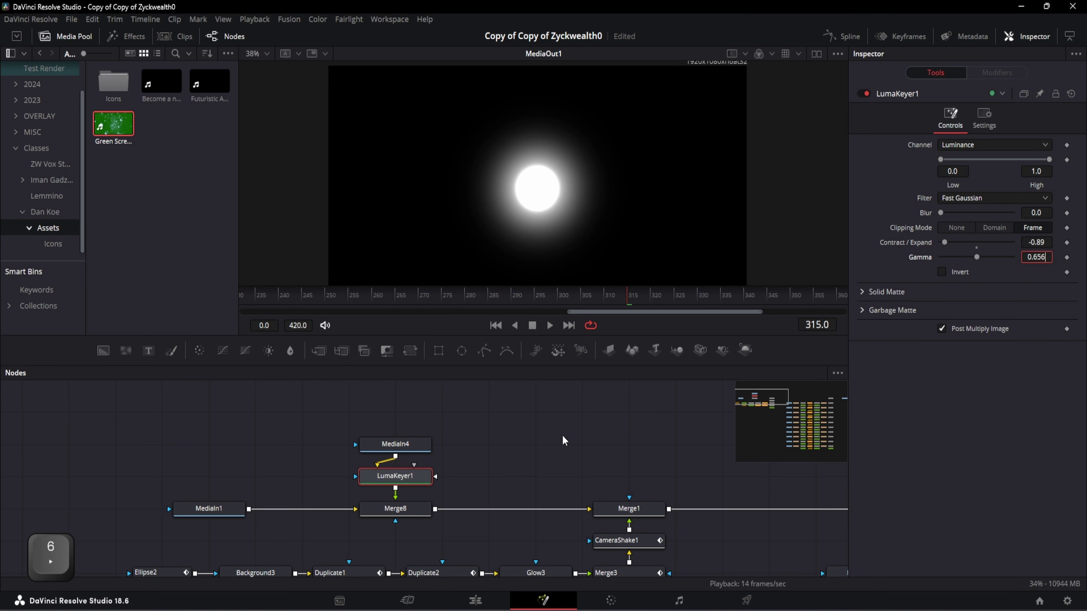
pyautogui.press('Return')
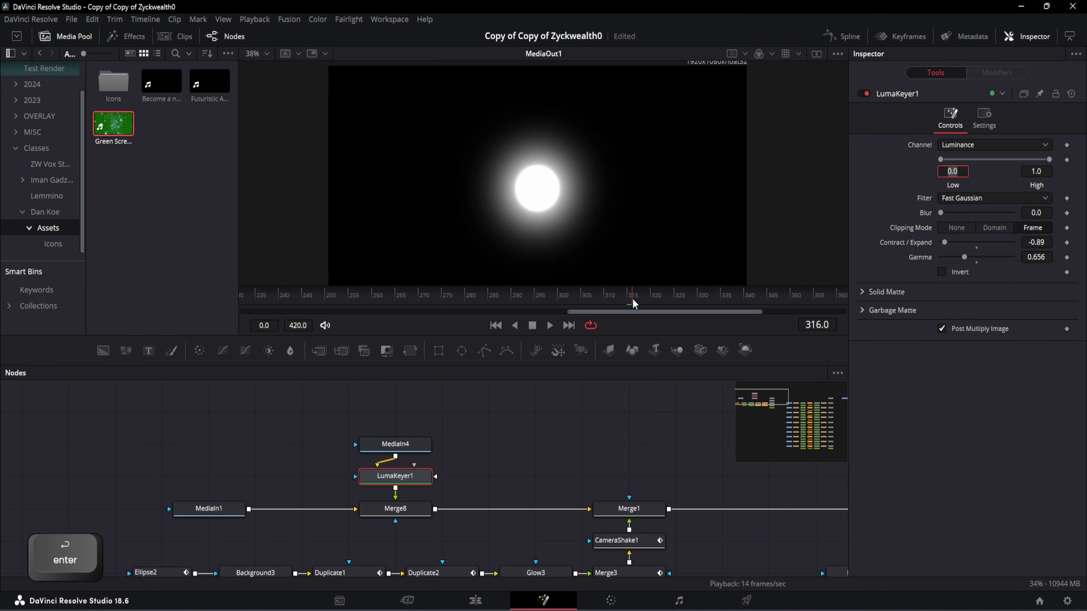
pyautogui.moveTo(633, 299); pyautogui.dragTo(718, 297)
# - Insert a Color Corrector between LumaKeyer1 and Merge8 and desaturate the particles with Saturation at 0
pyautogui.moveTo(395, 475); pyautogui.dragTo(395, 444)
pyautogui.hotkey('ctrl', 'space')
pyautogui.write('lum')
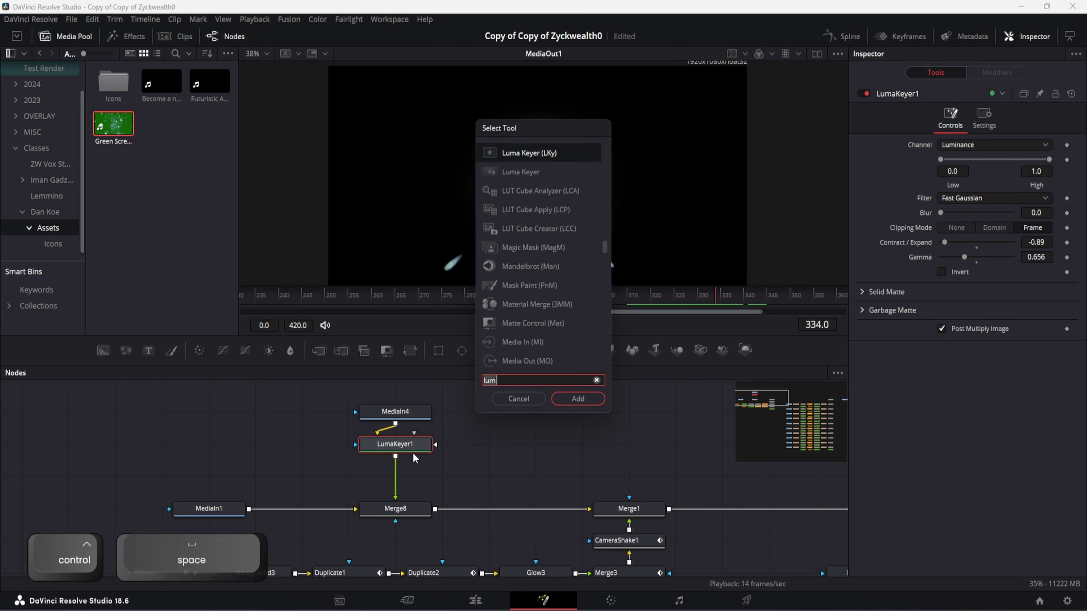
pyautogui.write('col')
pyautogui.click(585, 401)
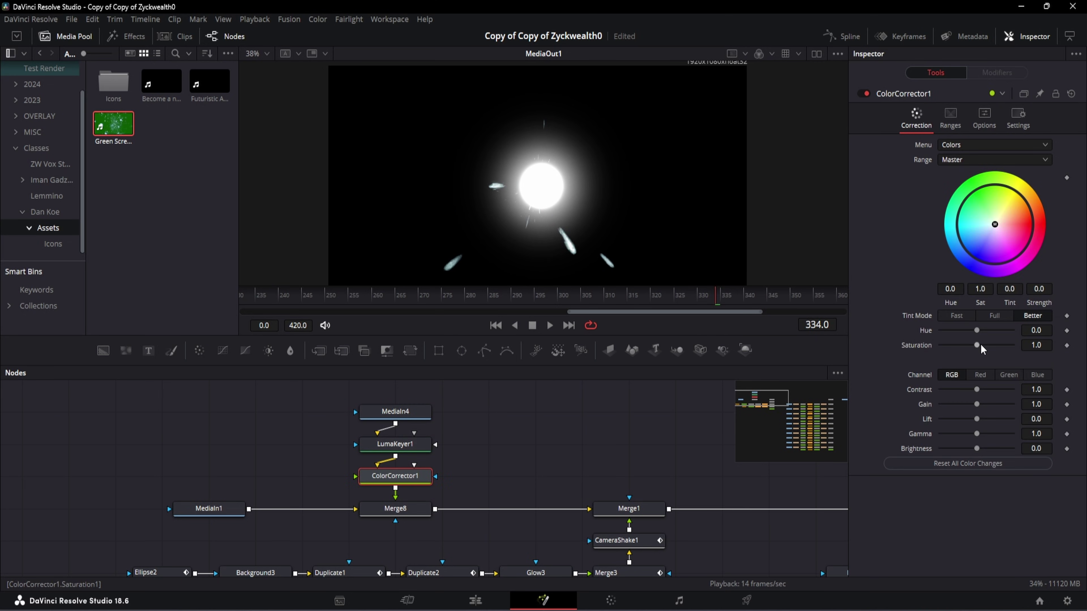
pyautogui.moveTo(977, 345); pyautogui.dragTo(813, 351)
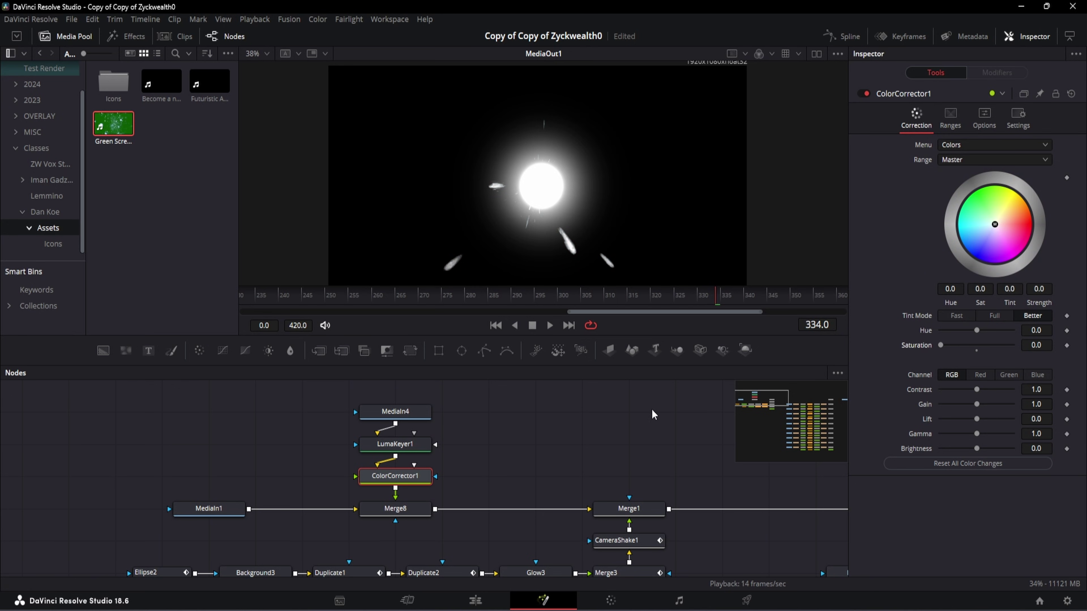
# - Set ColorCorrector1's Contrast to 2.24 and Gamma to 1.73, and enable Pre-Divide / Post-Multiply
pyautogui.press('Tab')
pyautogui.write('2.24')
pyautogui.press('Tab')
pyautogui.press('Tab')
pyautogui.press('Tab')
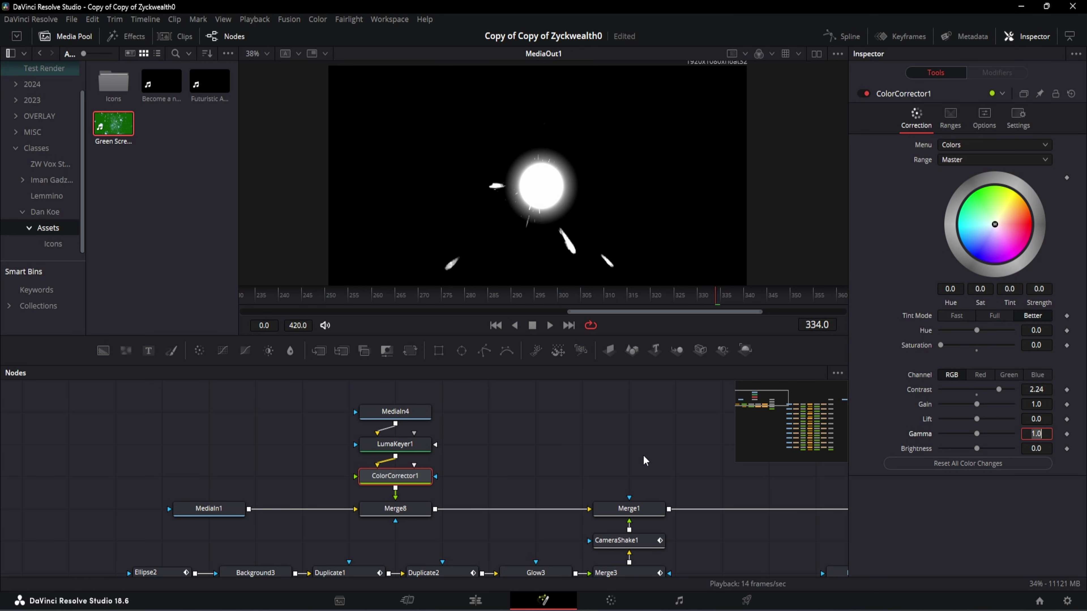
pyautogui.write('1.73')
pyautogui.press('Tab')
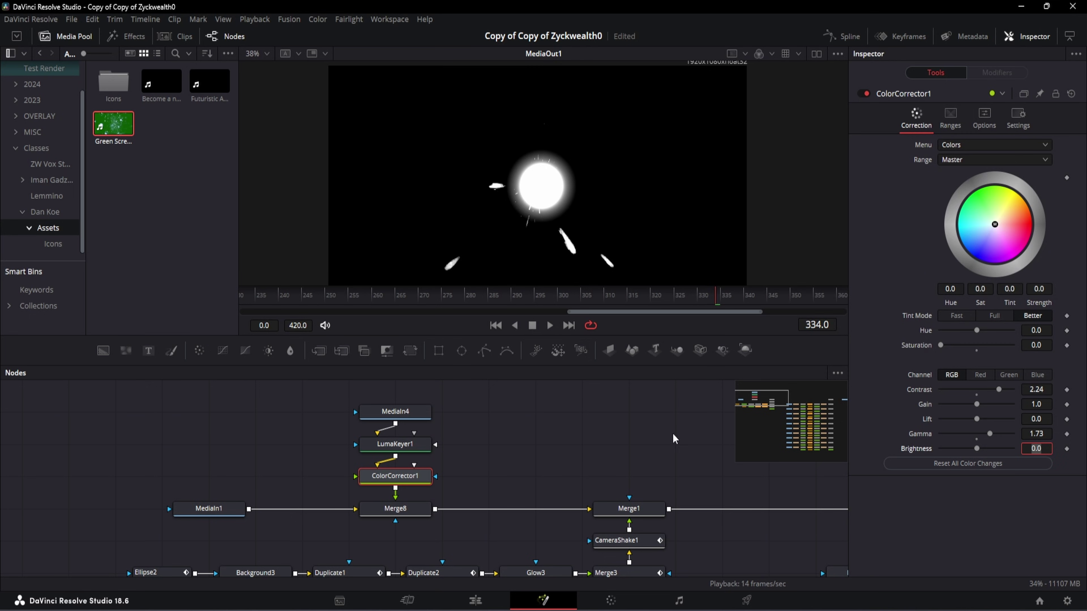
pyautogui.click(985, 113)
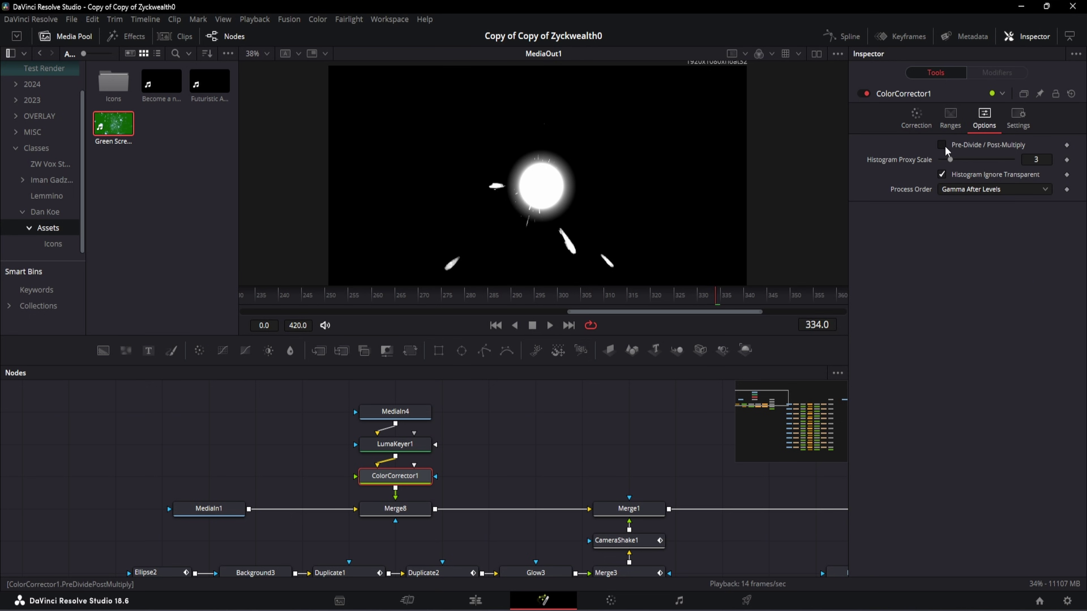
pyautogui.click(942, 145)
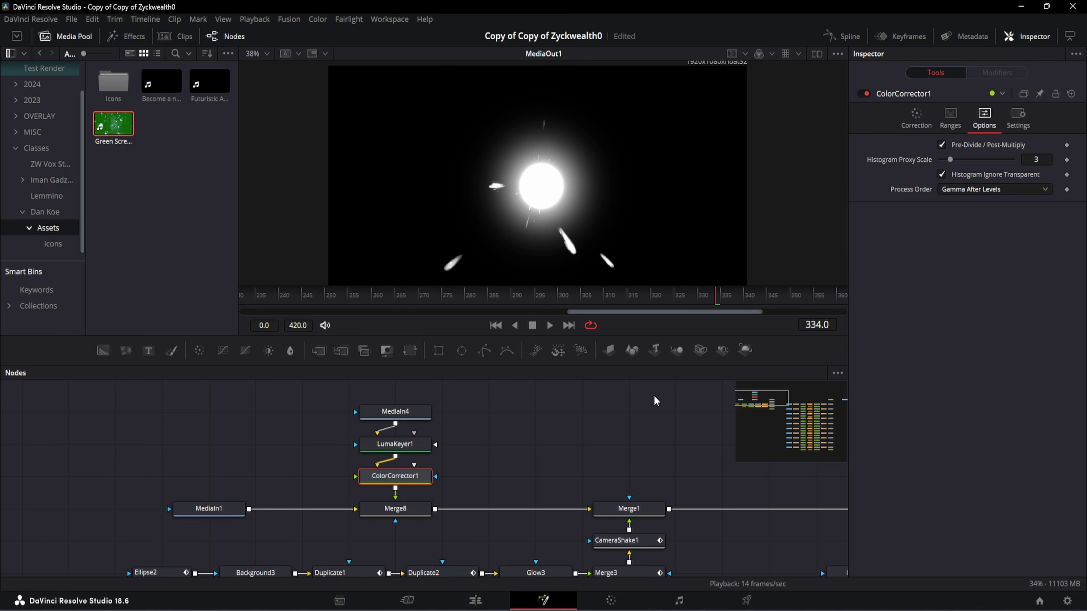
# - Enlarge the particles by setting Merge8's Size to 1.485, and preview the burst up to about frame 357
pyautogui.click(395, 510)
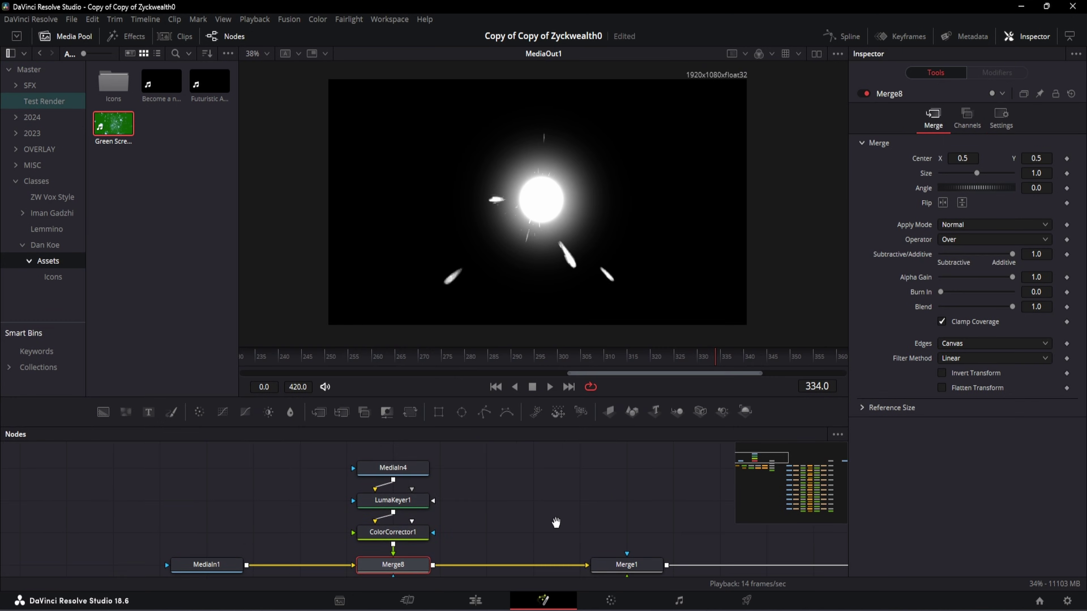
pyautogui.press('Tab')
pyautogui.write('1.')
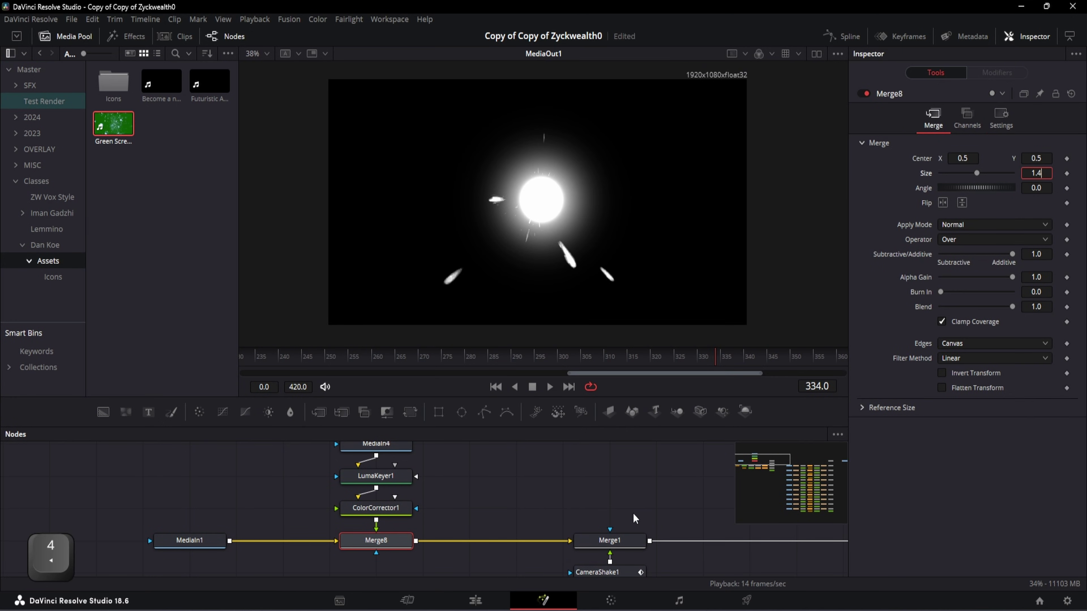
pyautogui.write('485')
pyautogui.press('Return')
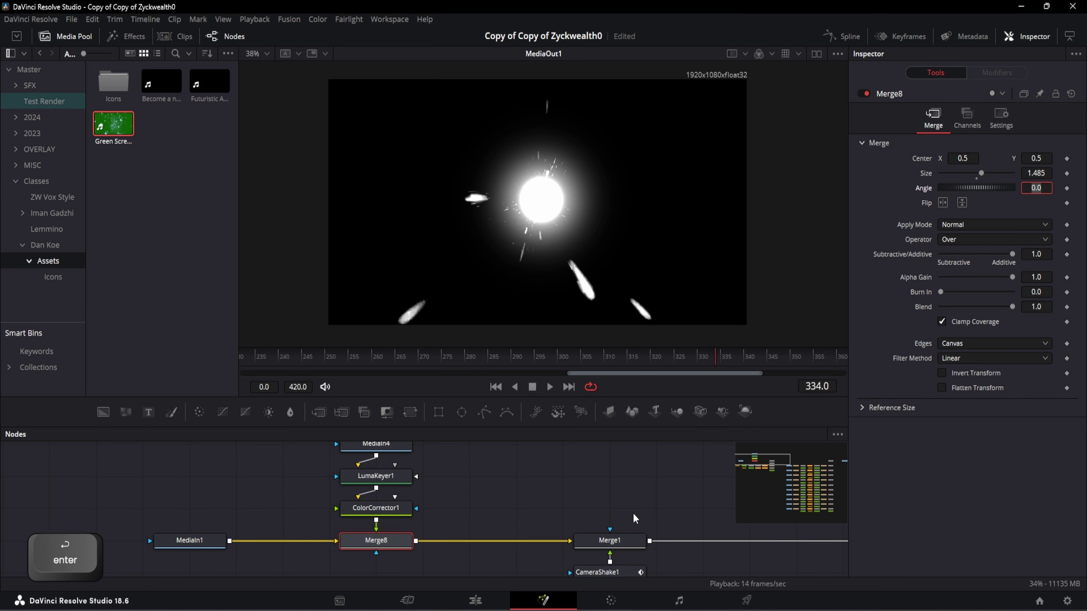
pyautogui.click(724, 355)
pyautogui.moveTo(726, 356); pyautogui.dragTo(771, 375)
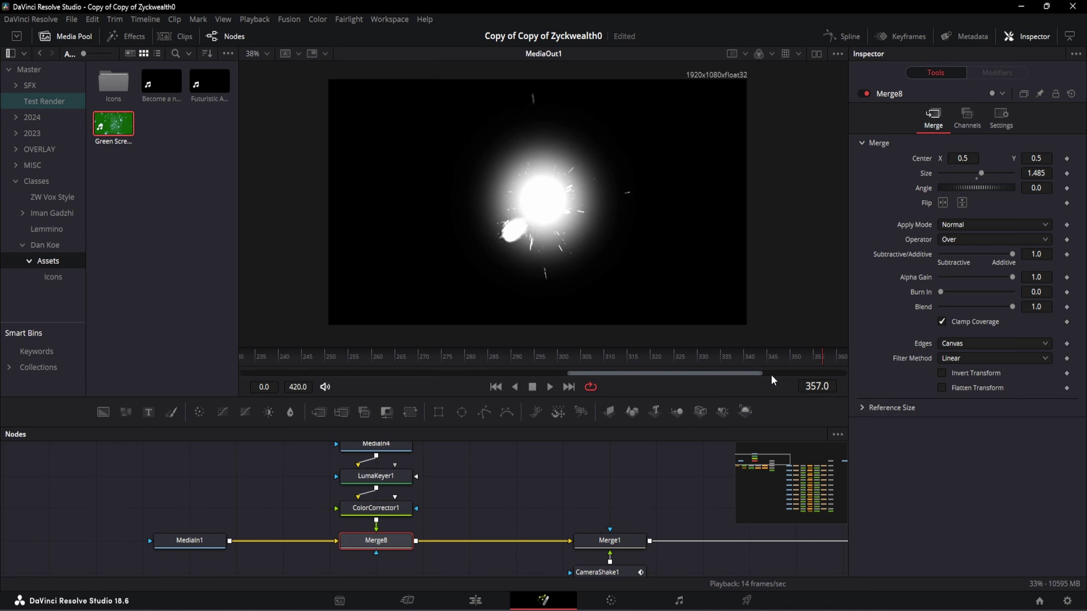